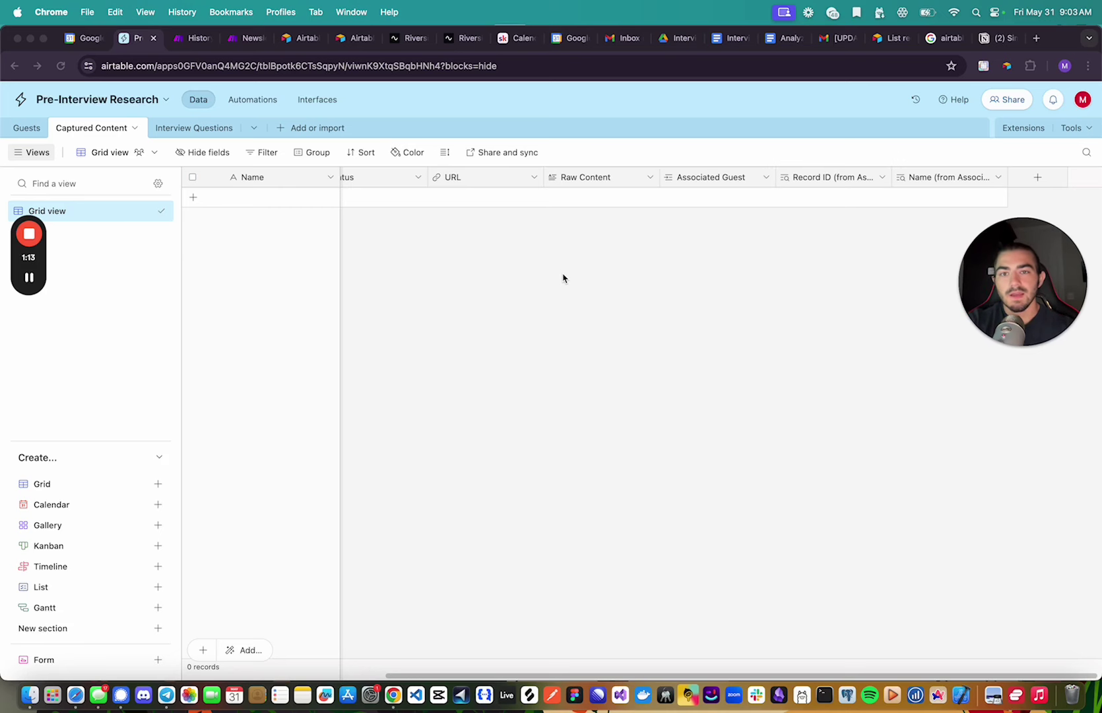
Switch desktops to bring up the guest's X profile page.
key(ctrl+Right)
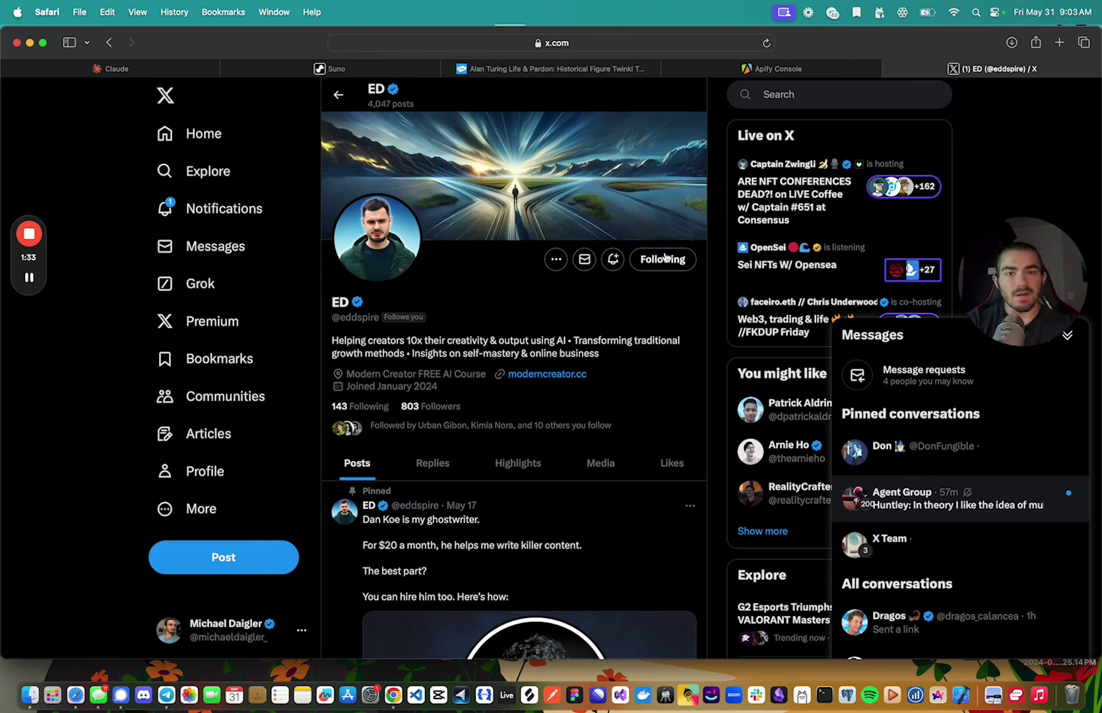
Check the guest's X handle in Apify's Tweet Scraper V2 input, then return to the Airtable base.
mouse_move(763, 77)
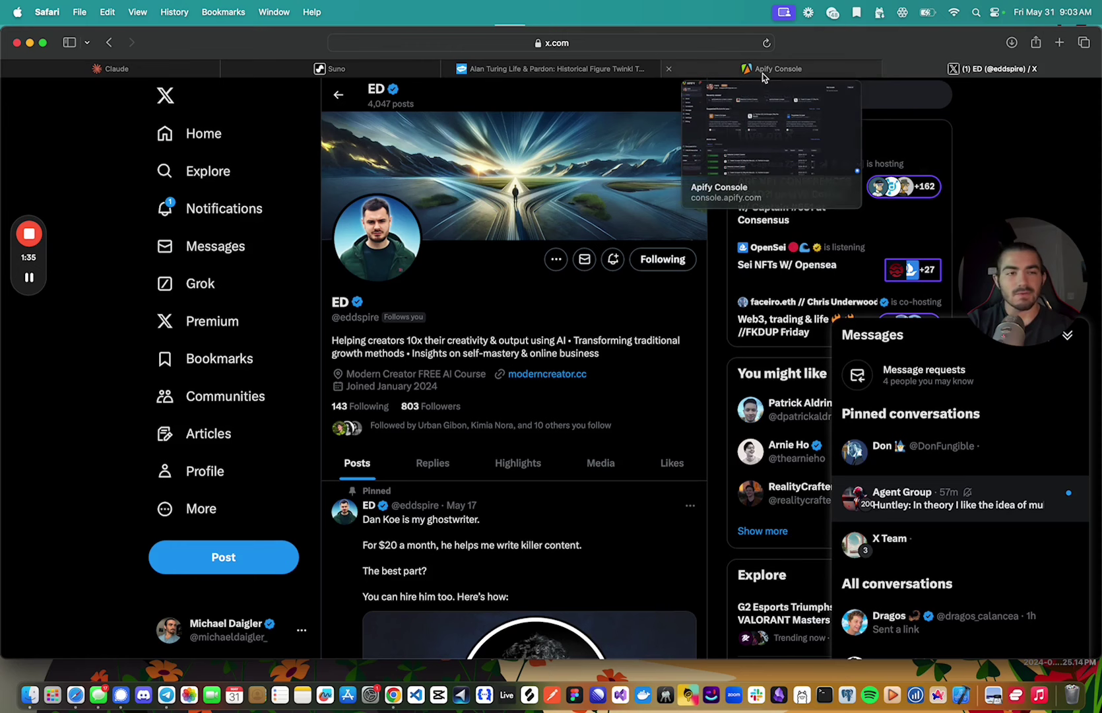
click(763, 73)
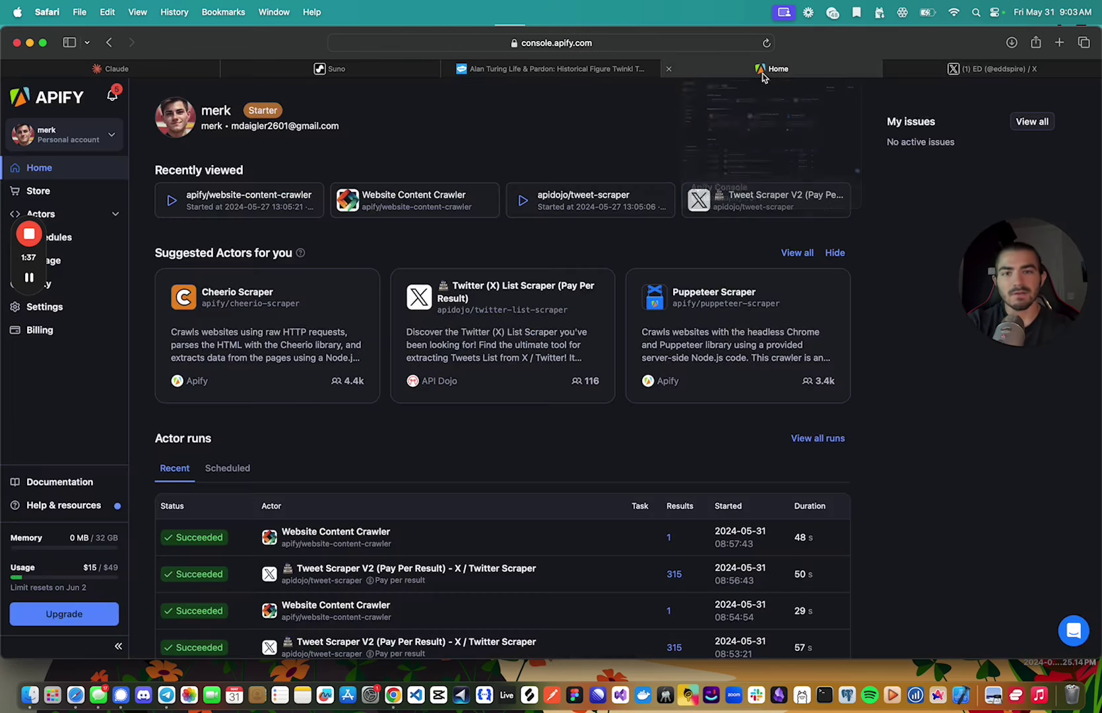
scroll(330, 288, down, 1)
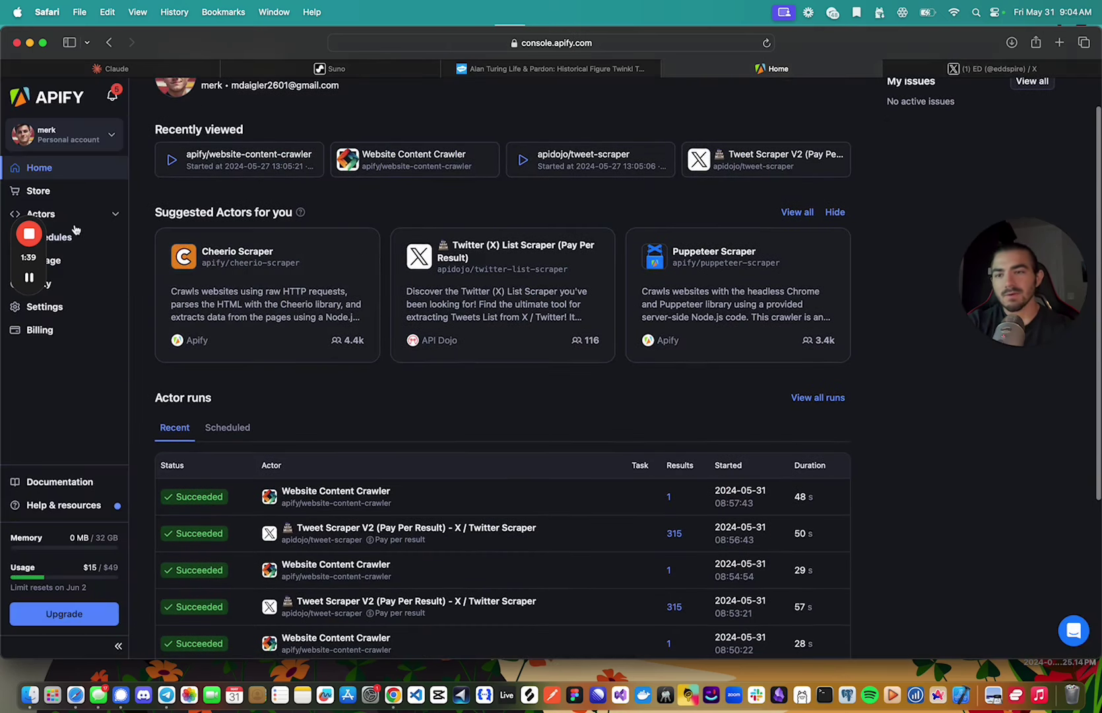
mouse_move(29, 278)
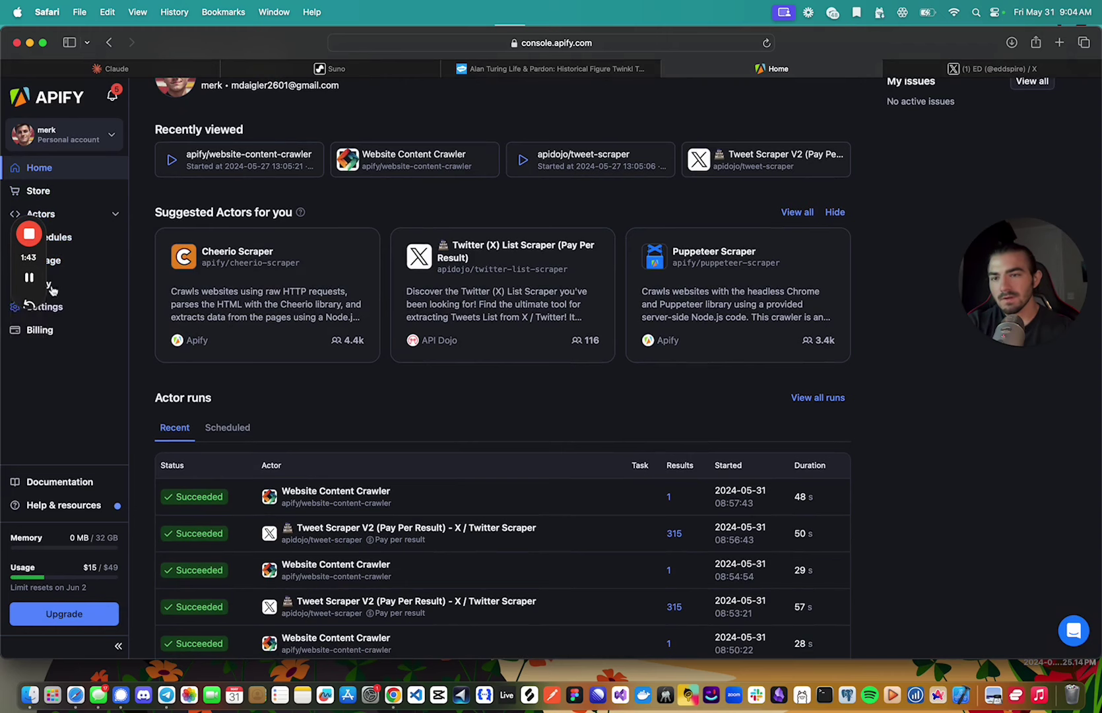
click(14, 257)
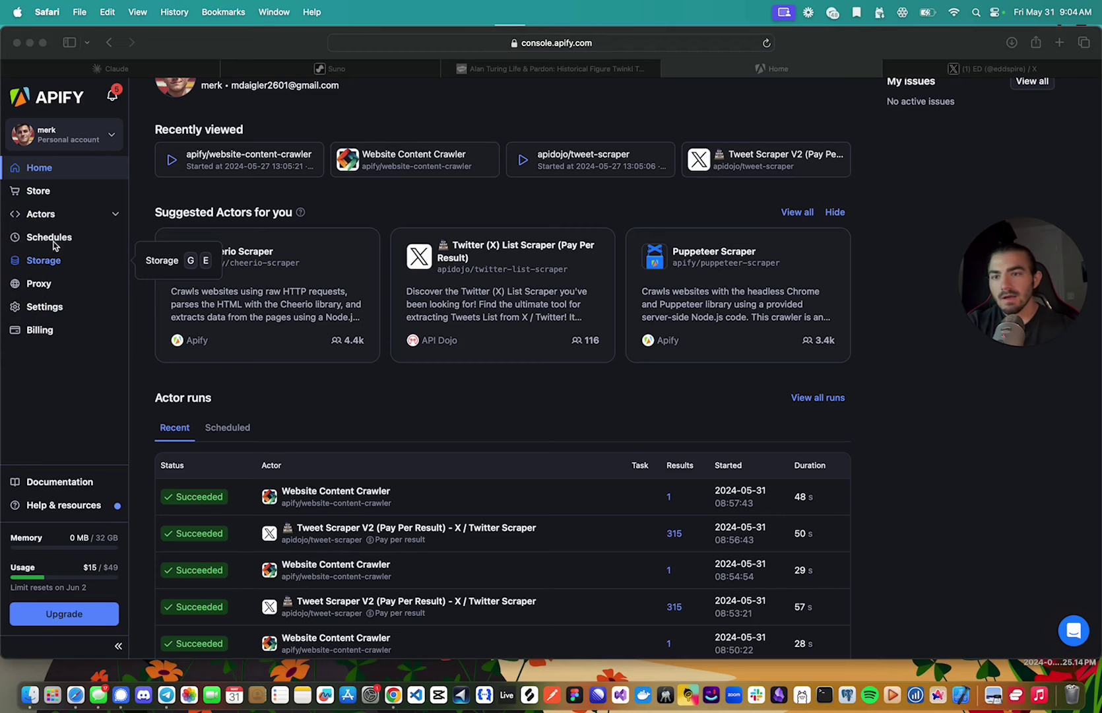
click(41, 215)
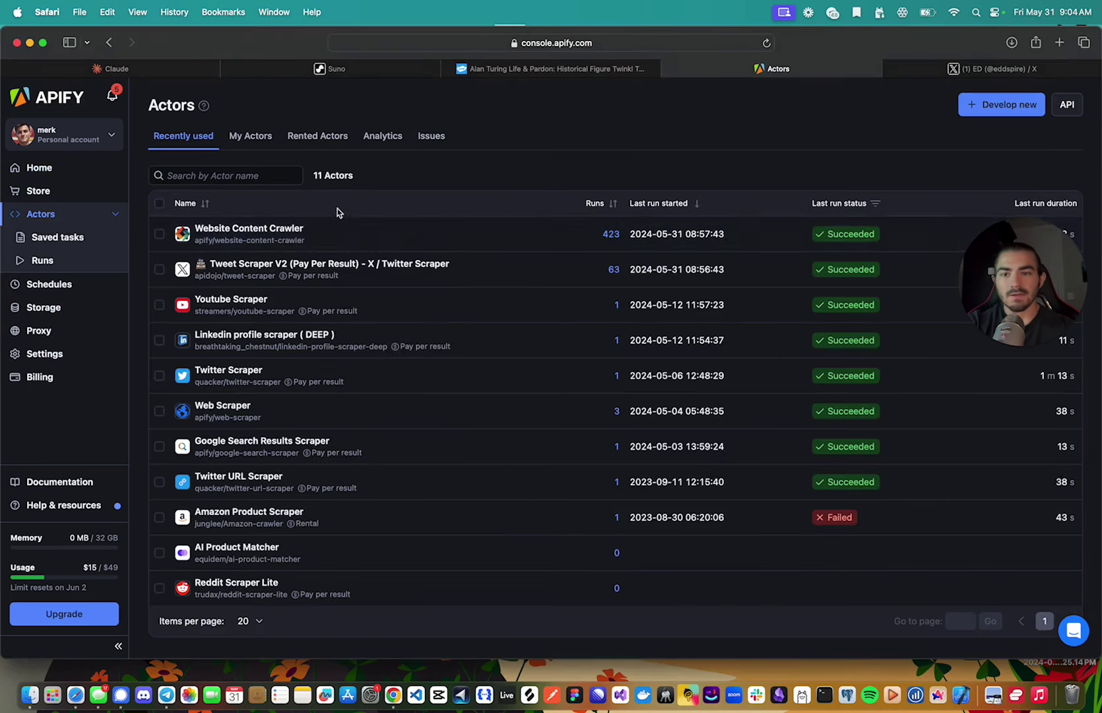
click(335, 263)
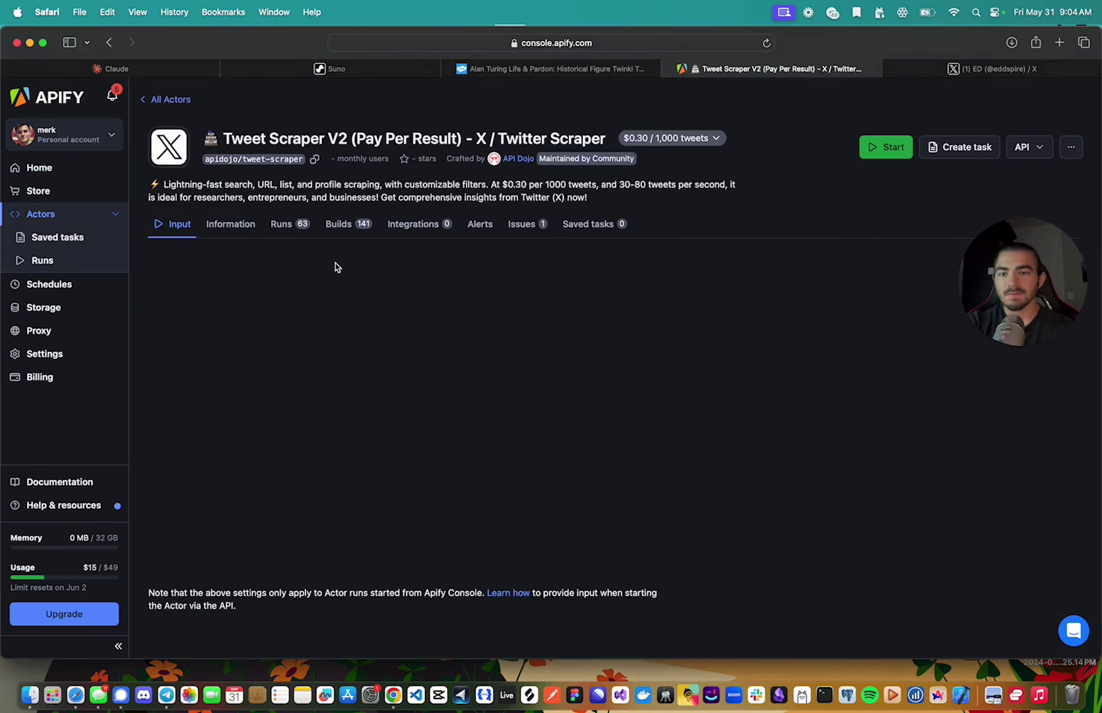
click(277, 525)
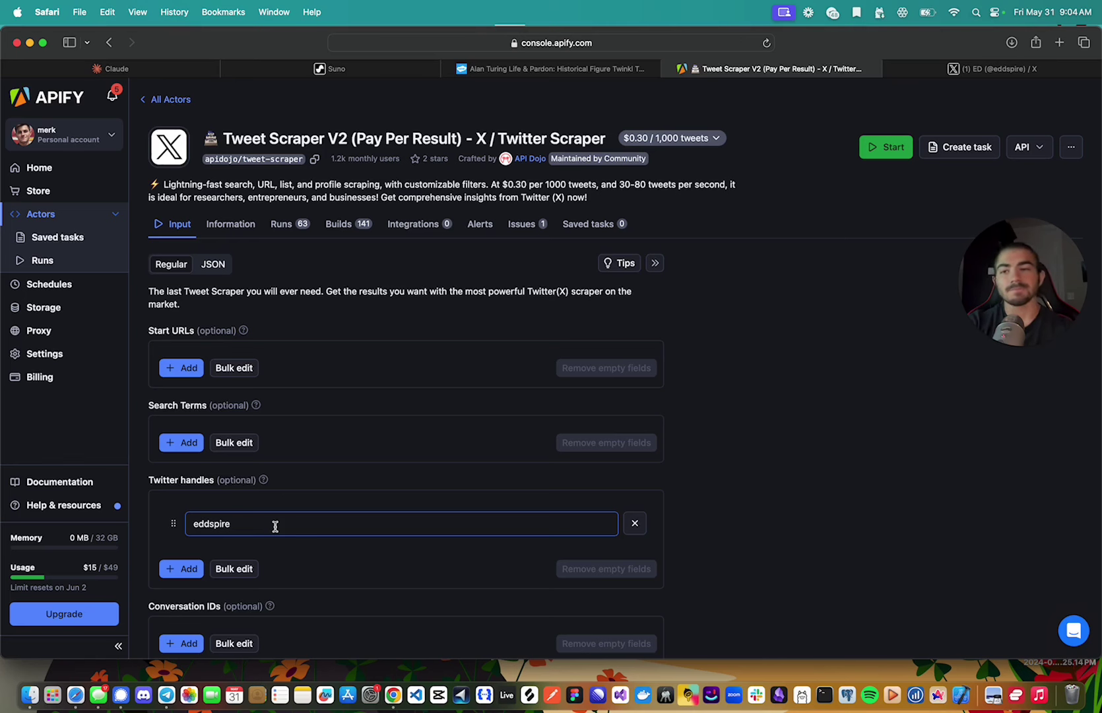
key(ctrl+Left)
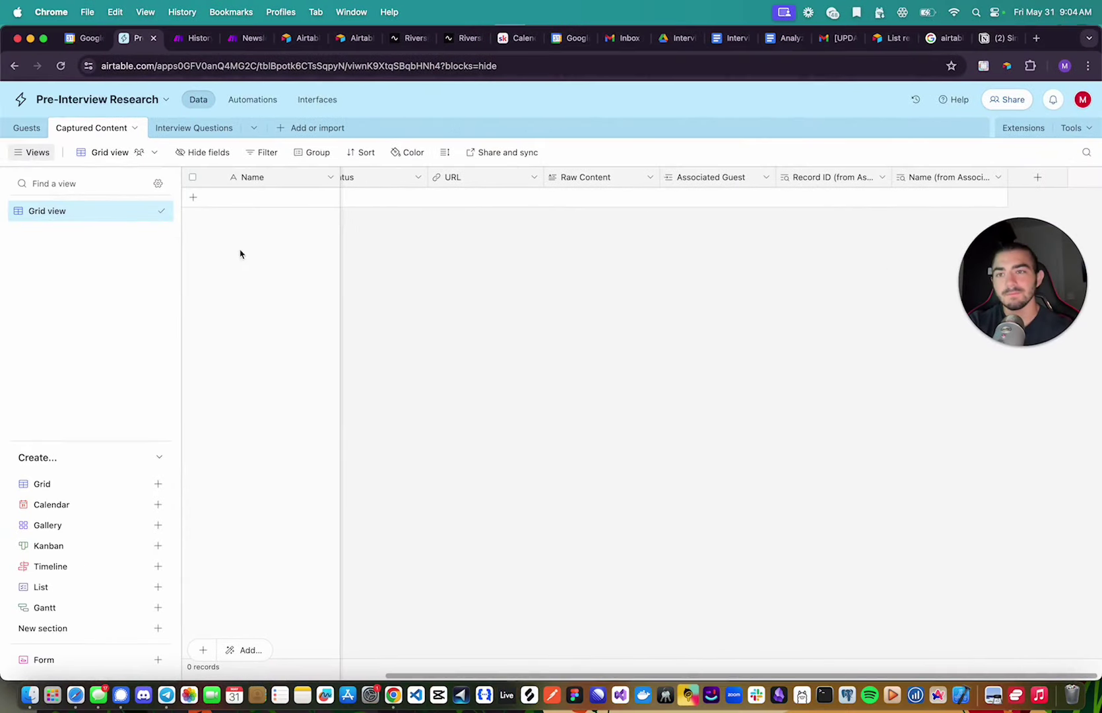
click(19, 131)
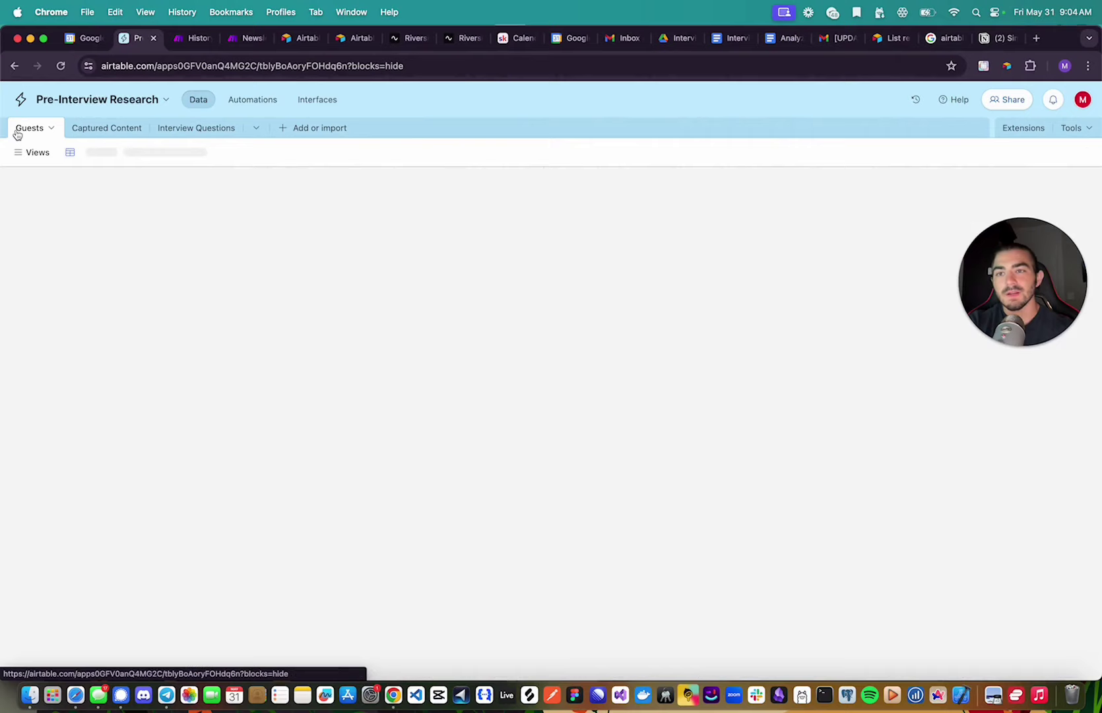
scroll(472, 257, left, 4)
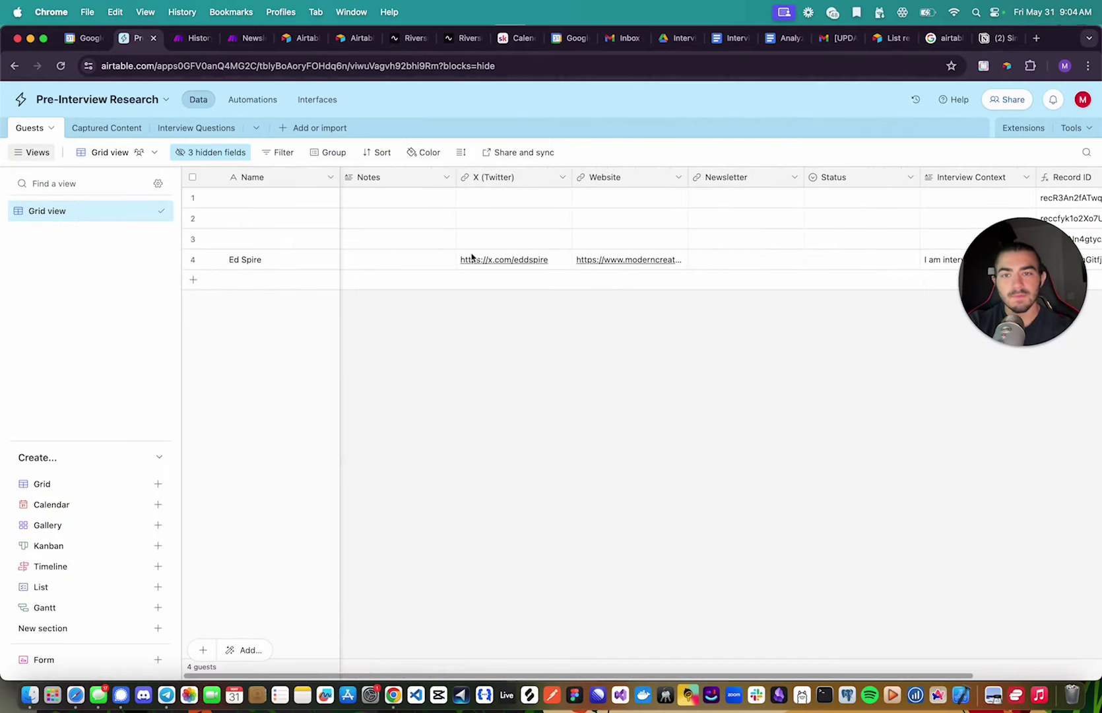
click(318, 100)
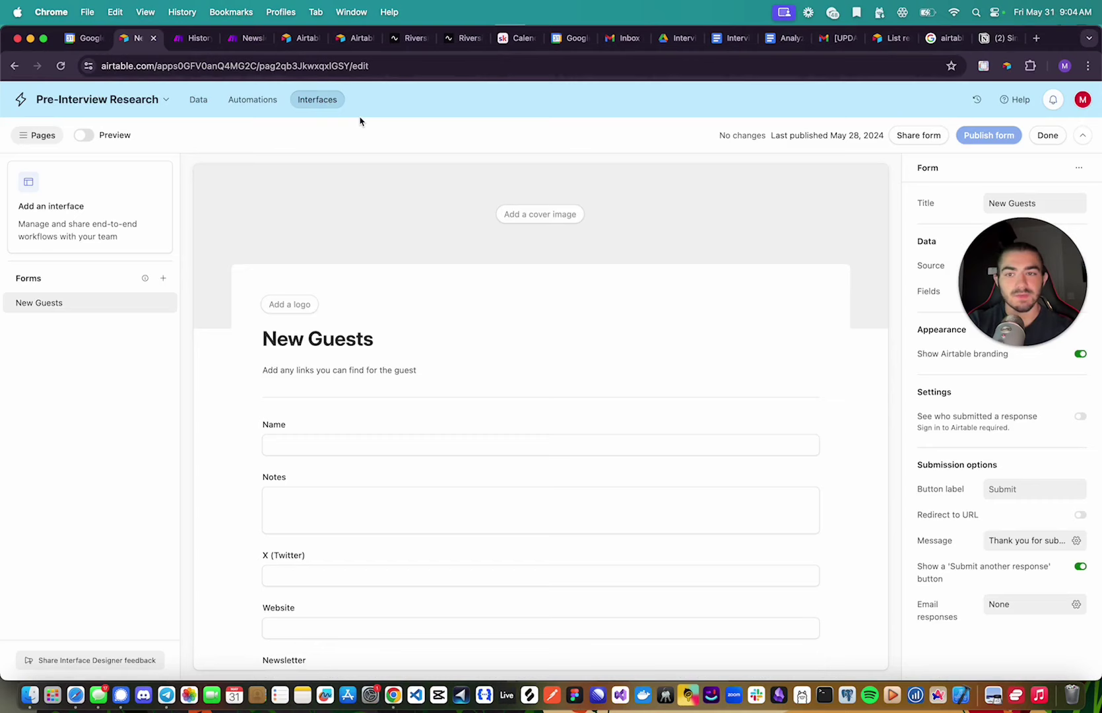
scroll(388, 341, down, 3)
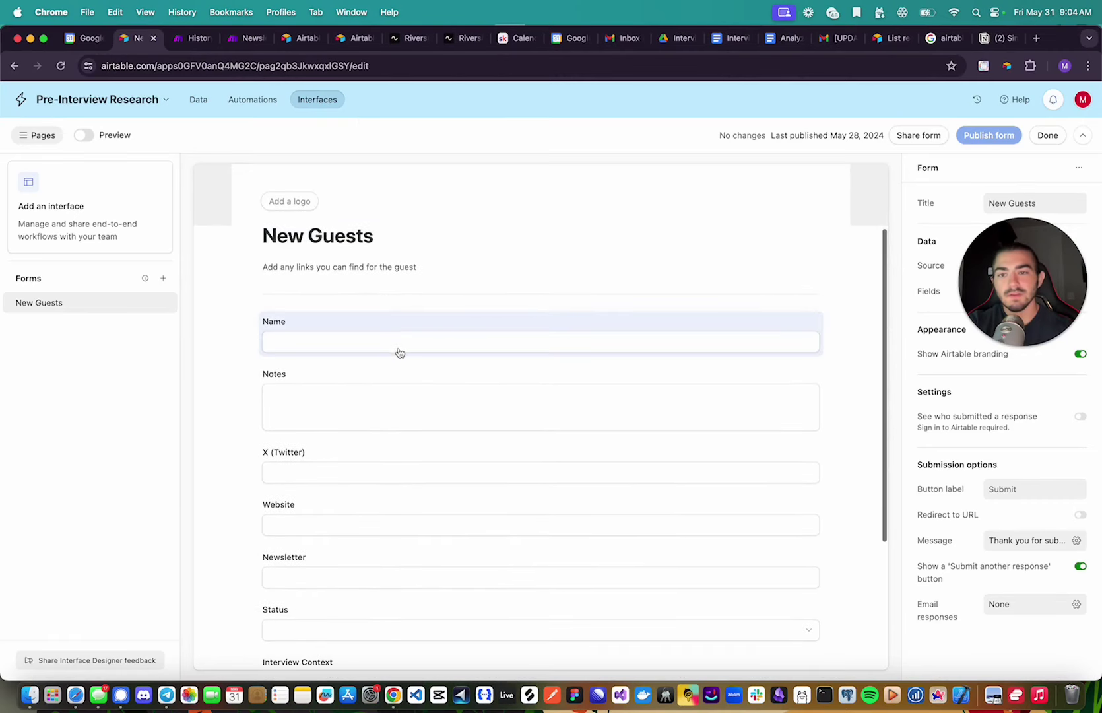
scroll(526, 360, down, 2)
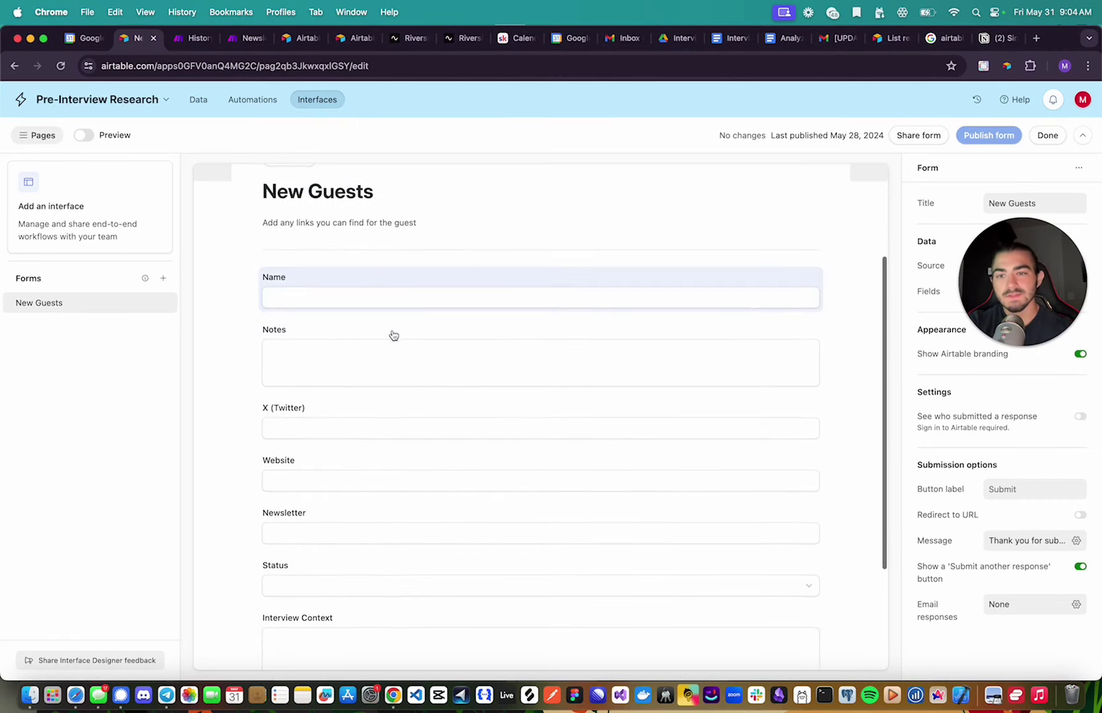
scroll(346, 389, down, 1)
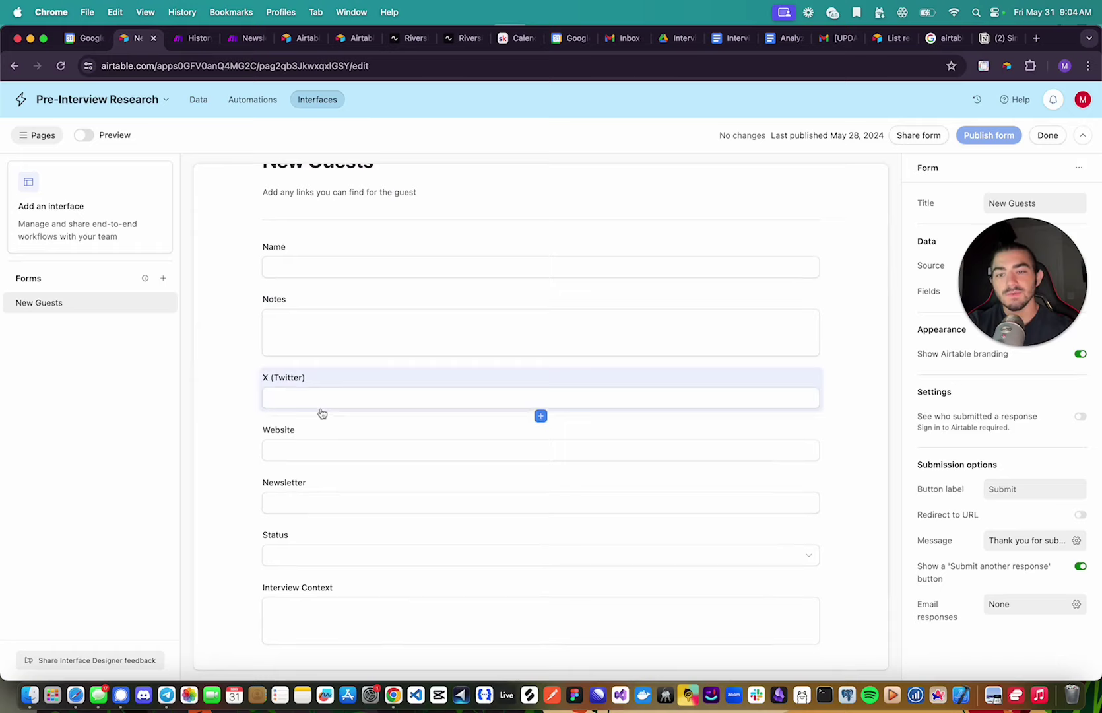
scroll(308, 502, down, 1)
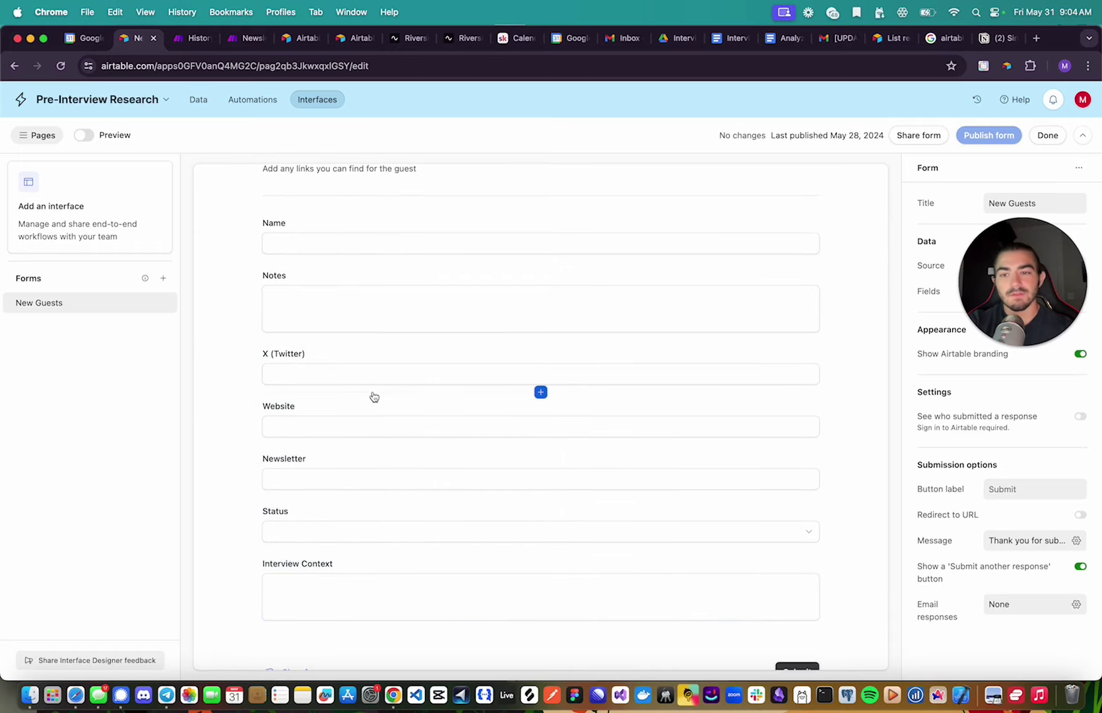
mouse_move(538, 394)
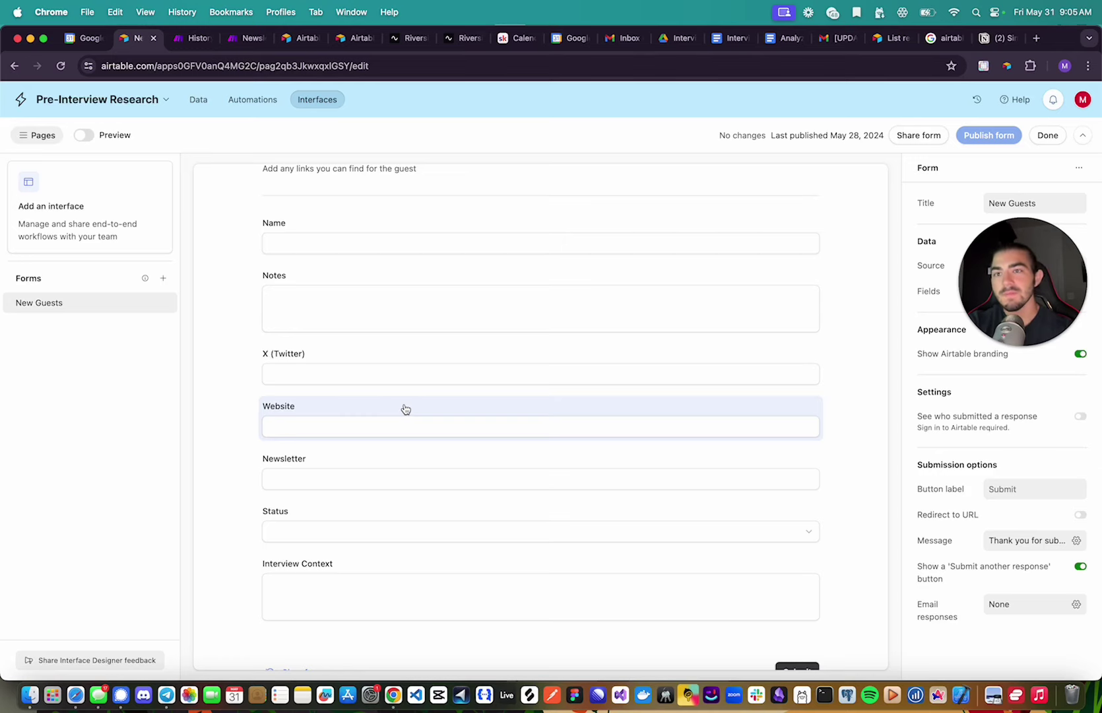
click(199, 102)
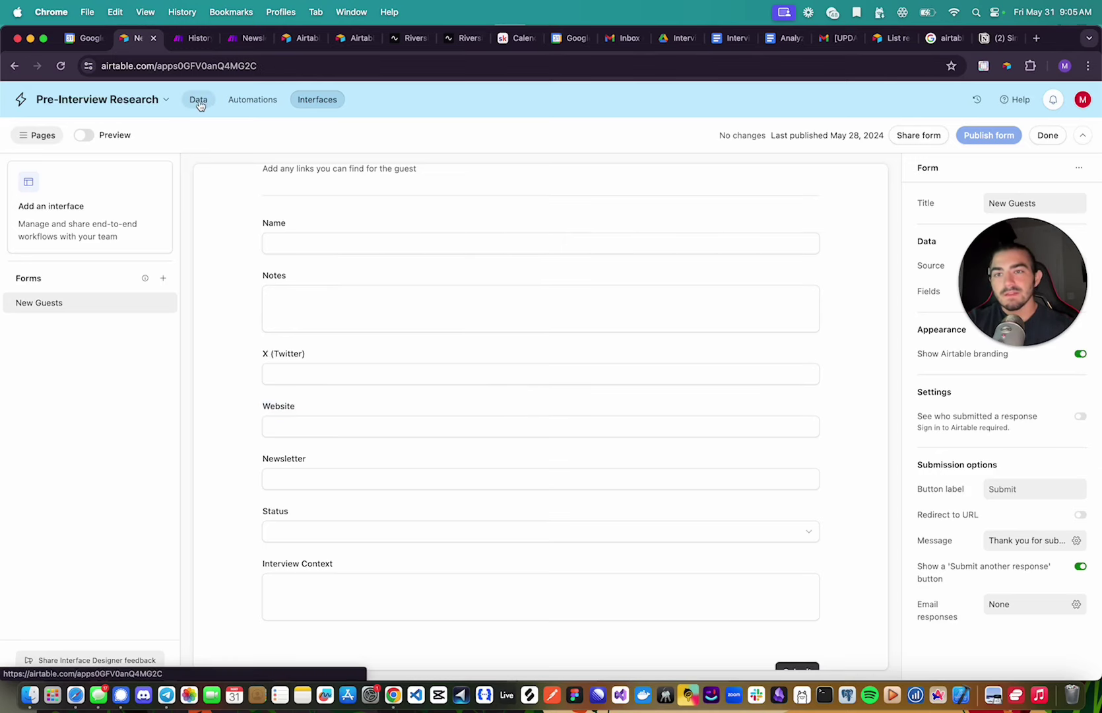
scroll(297, 231, right, 3)
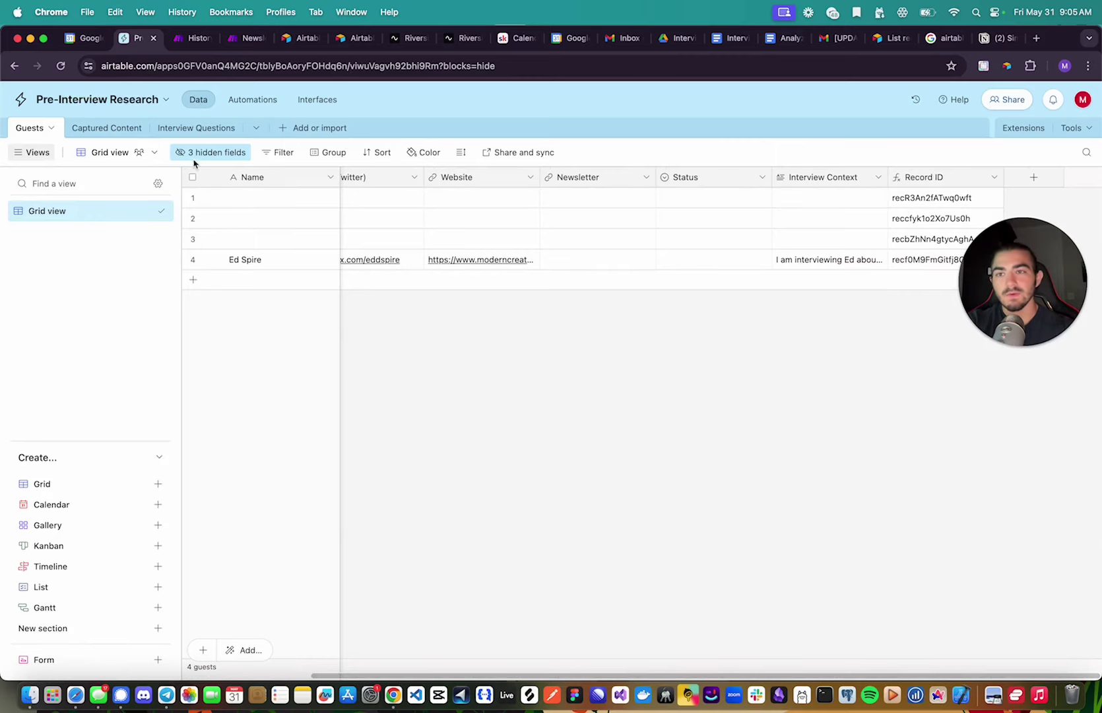
click(101, 129)
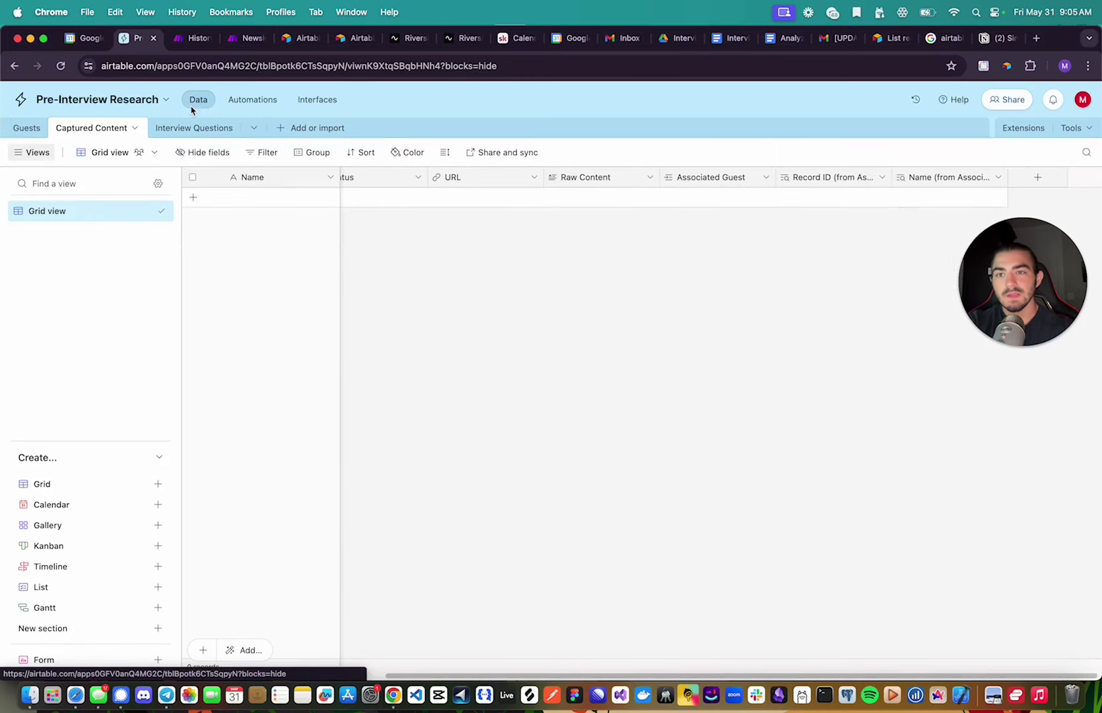
click(240, 106)
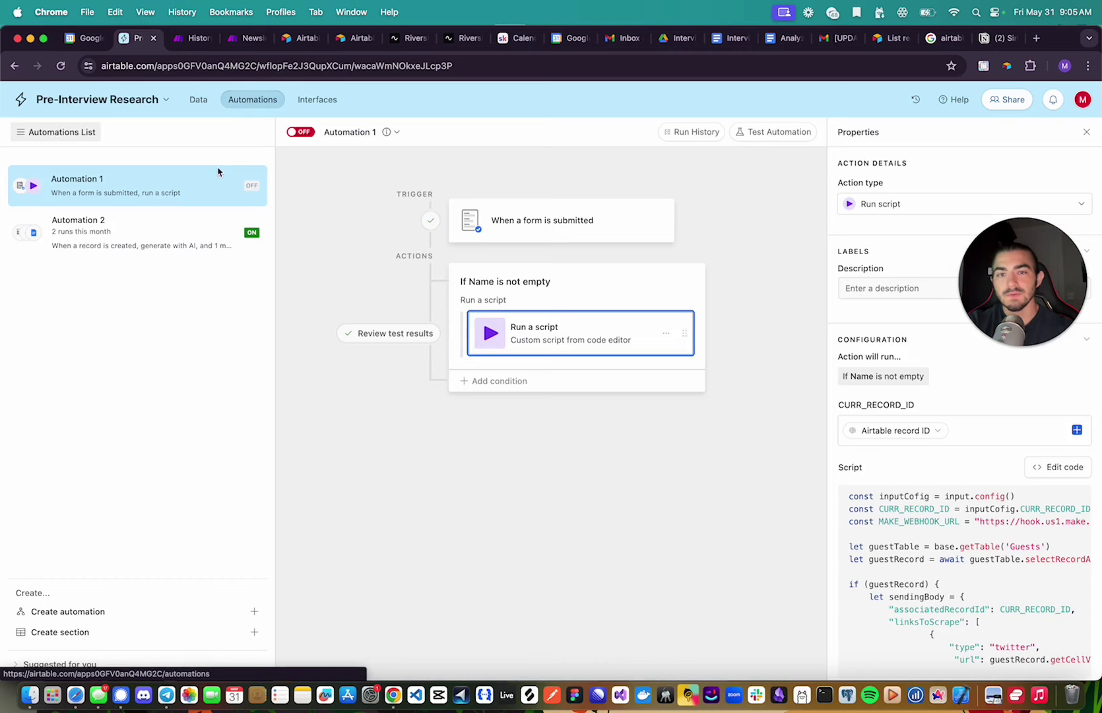
scroll(857, 454, down, 1)
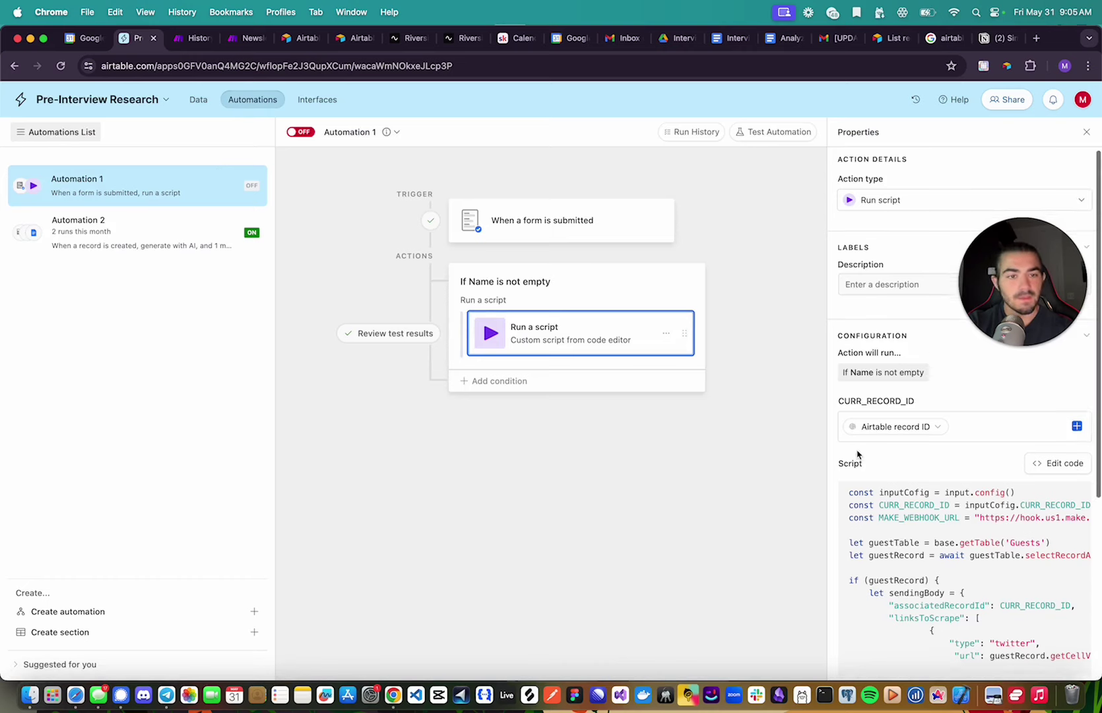
scroll(857, 454, down, 2)
scroll(857, 454, down, 1)
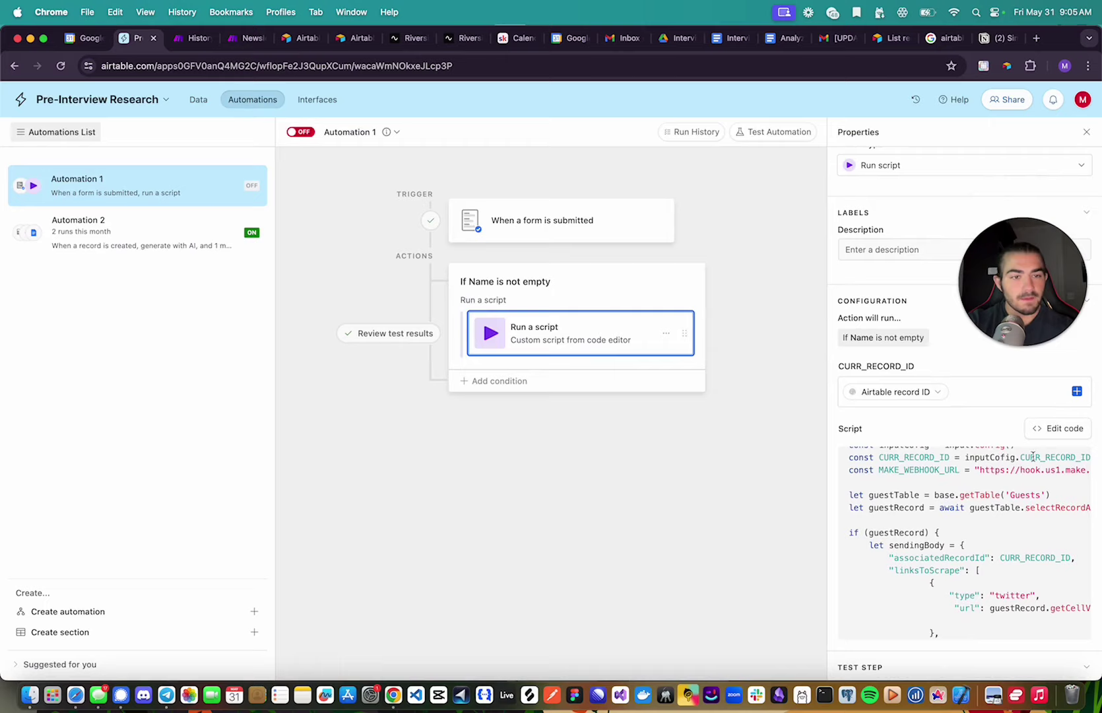
click(1048, 434)
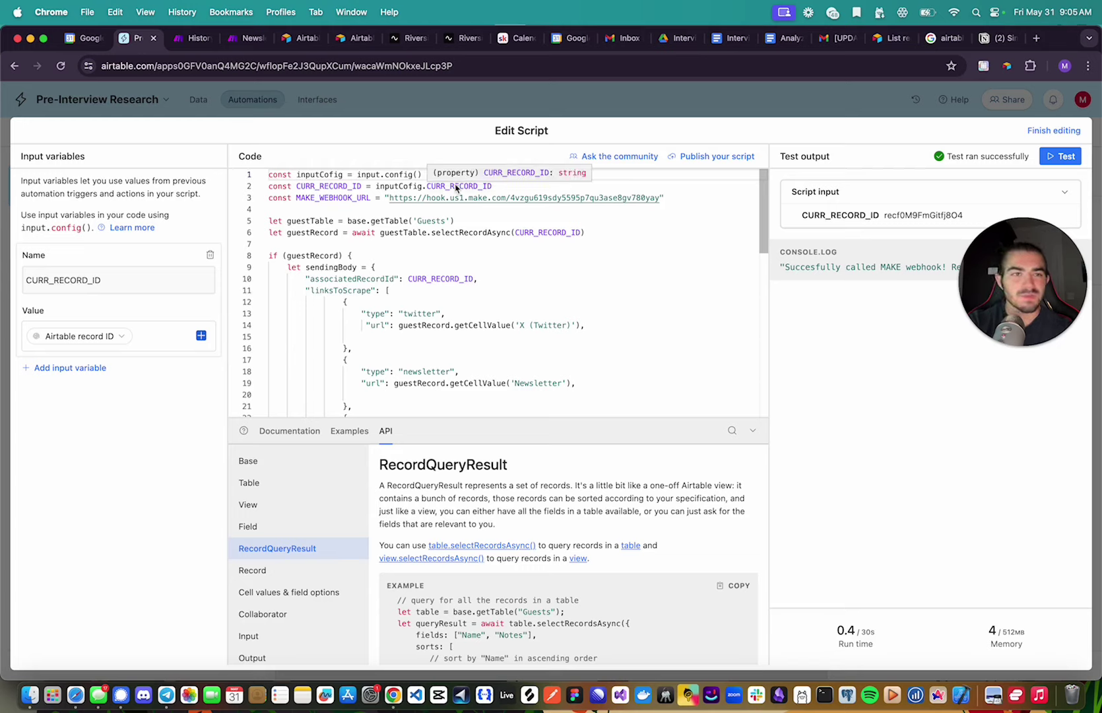
scroll(474, 278, down, 2)
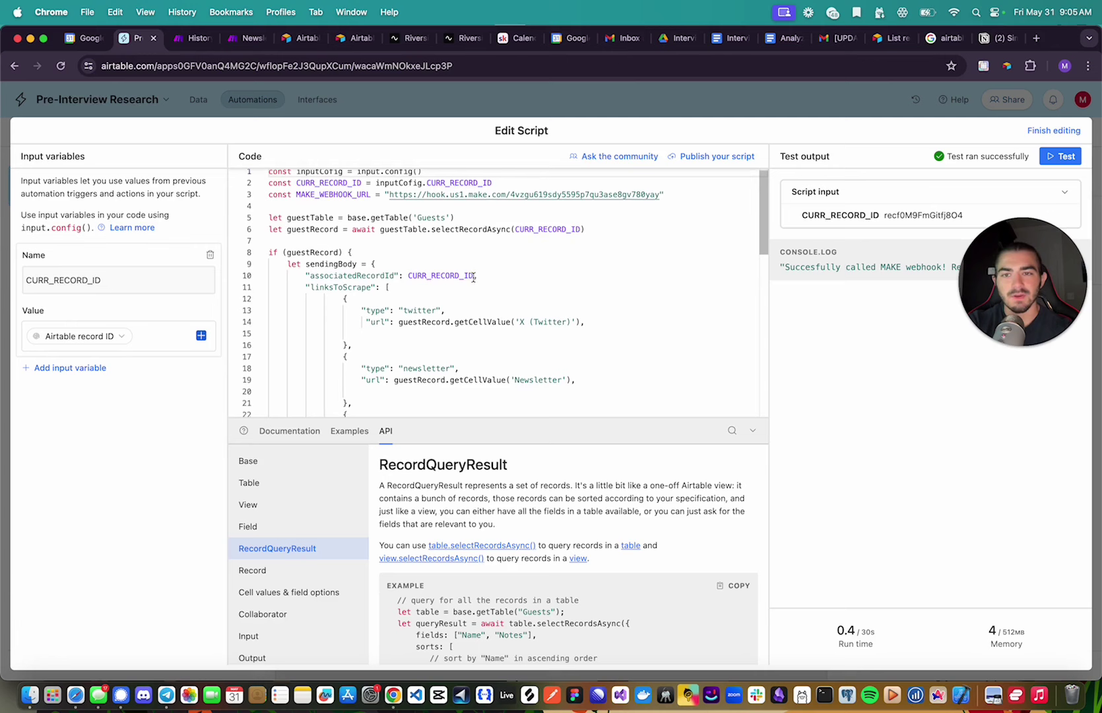
scroll(474, 277, down, 3)
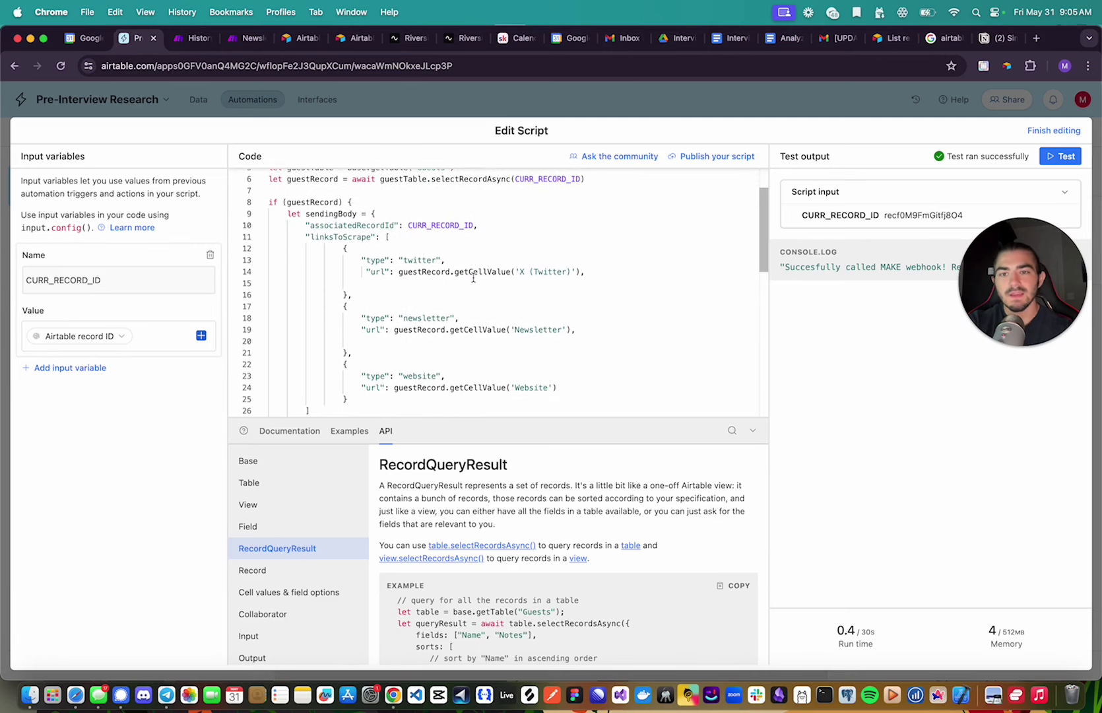
scroll(474, 277, down, 3)
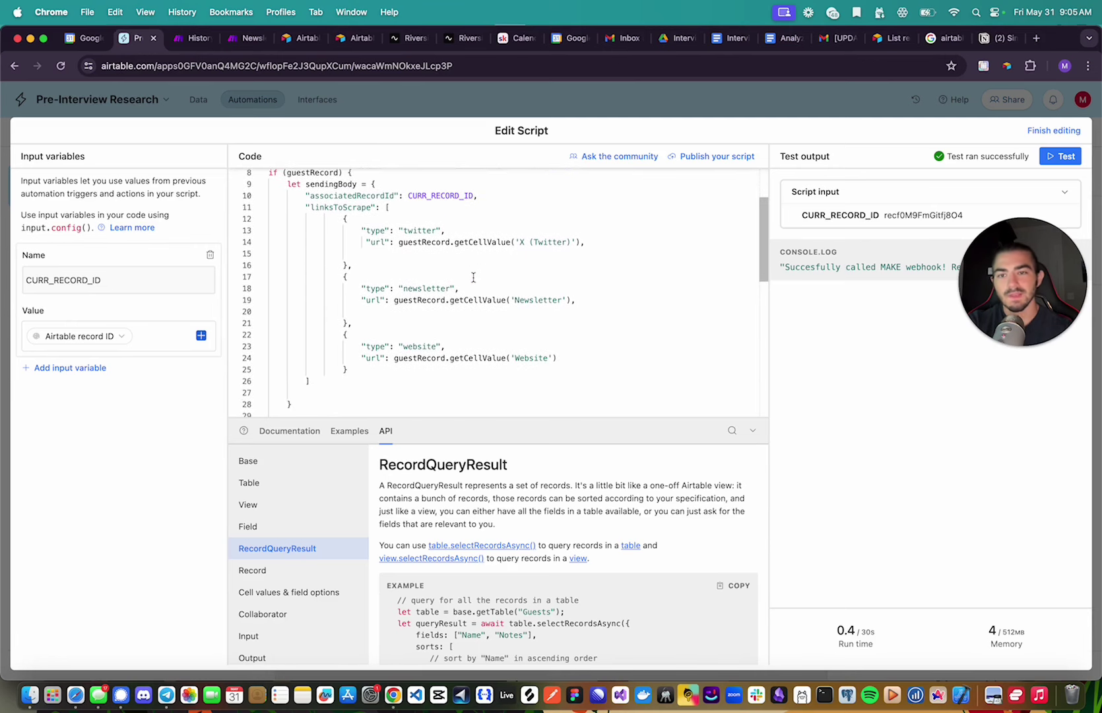
scroll(473, 278, down, 5)
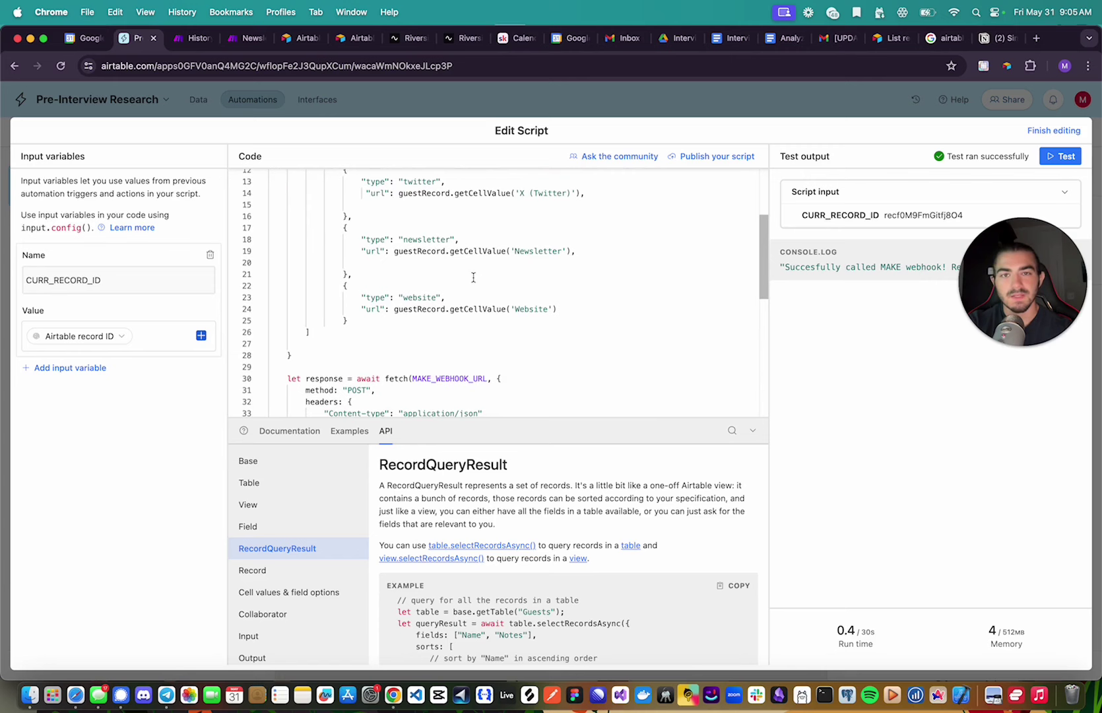
scroll(474, 277, up, 10)
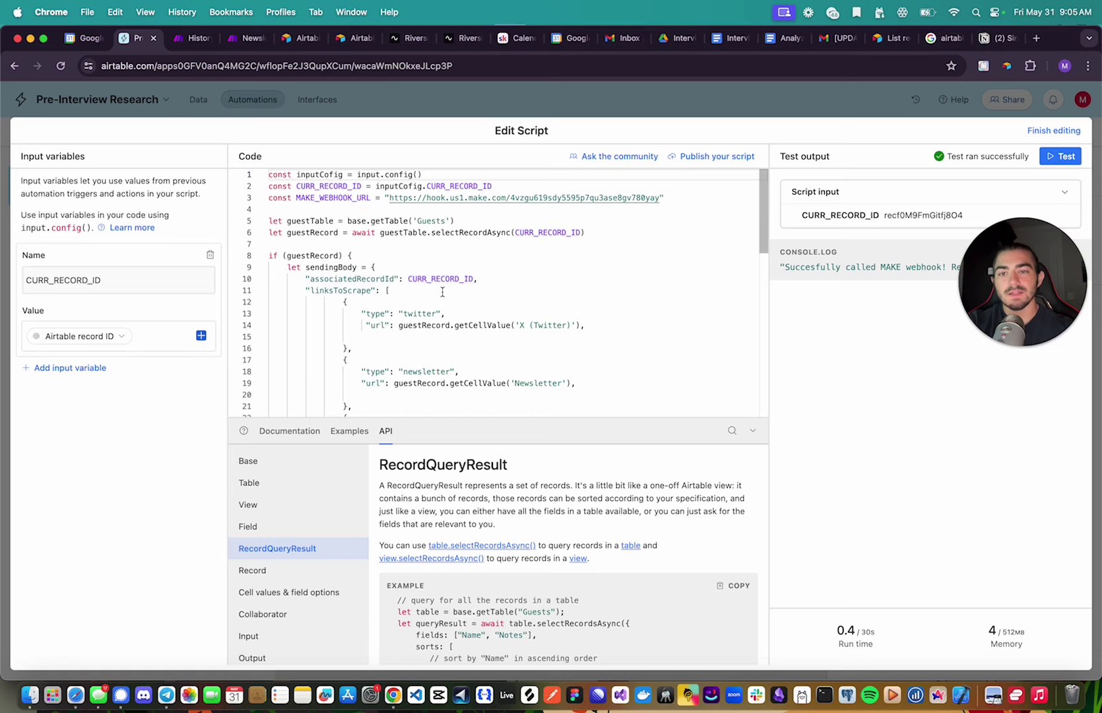
scroll(418, 323, down, 1)
scroll(418, 323, down, 3)
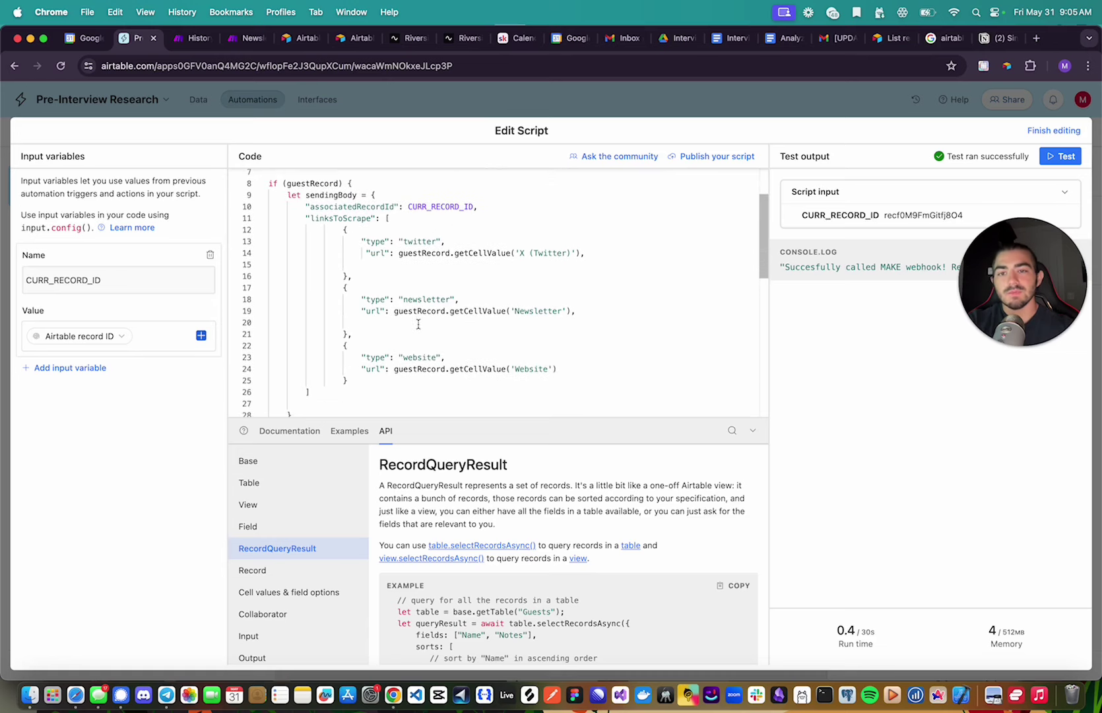
scroll(421, 330, down, 8)
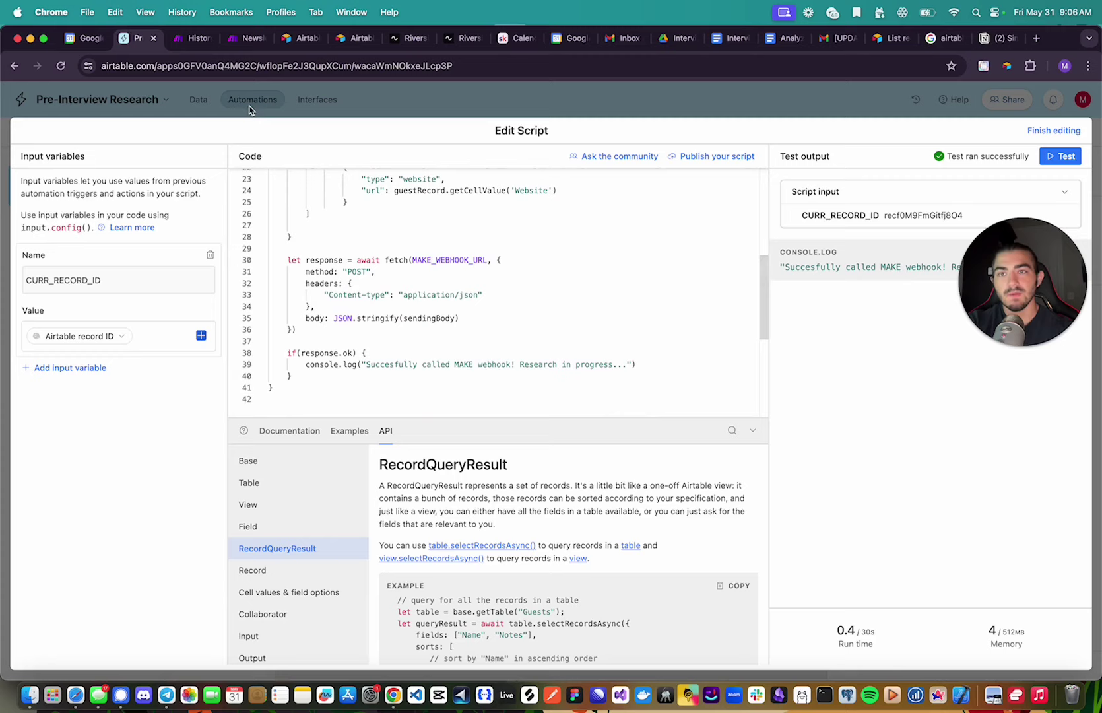
Bring up the Make scenario and inspect the webhook trigger's settings.
click(235, 45)
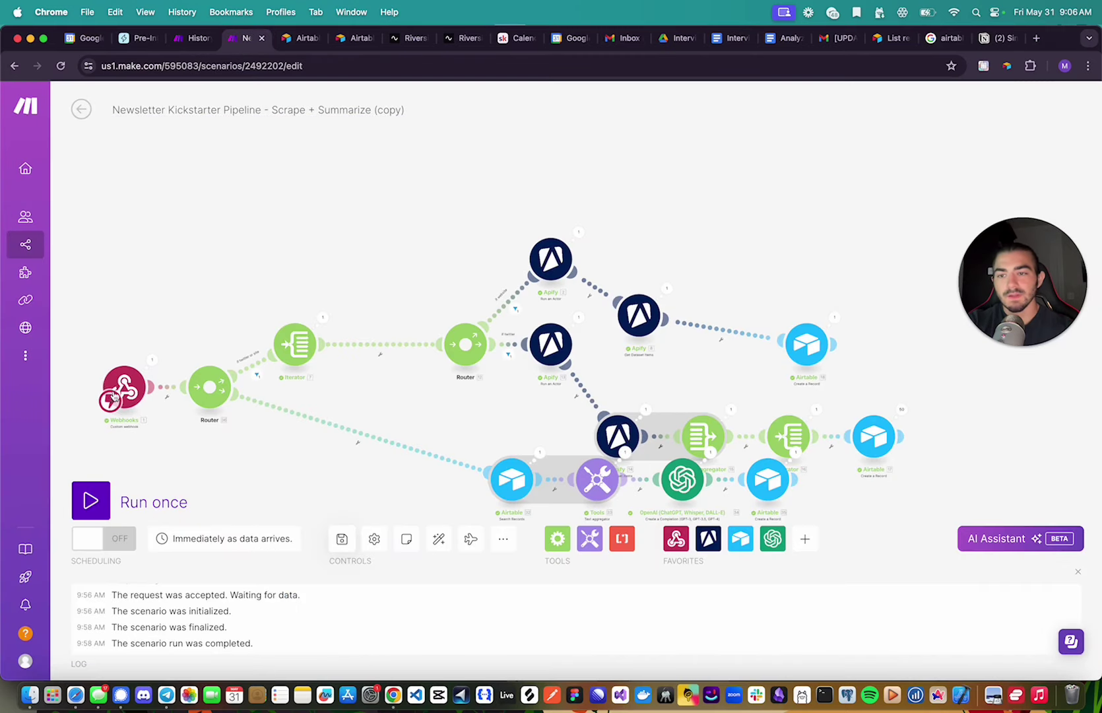
drag(237, 308, 297, 279)
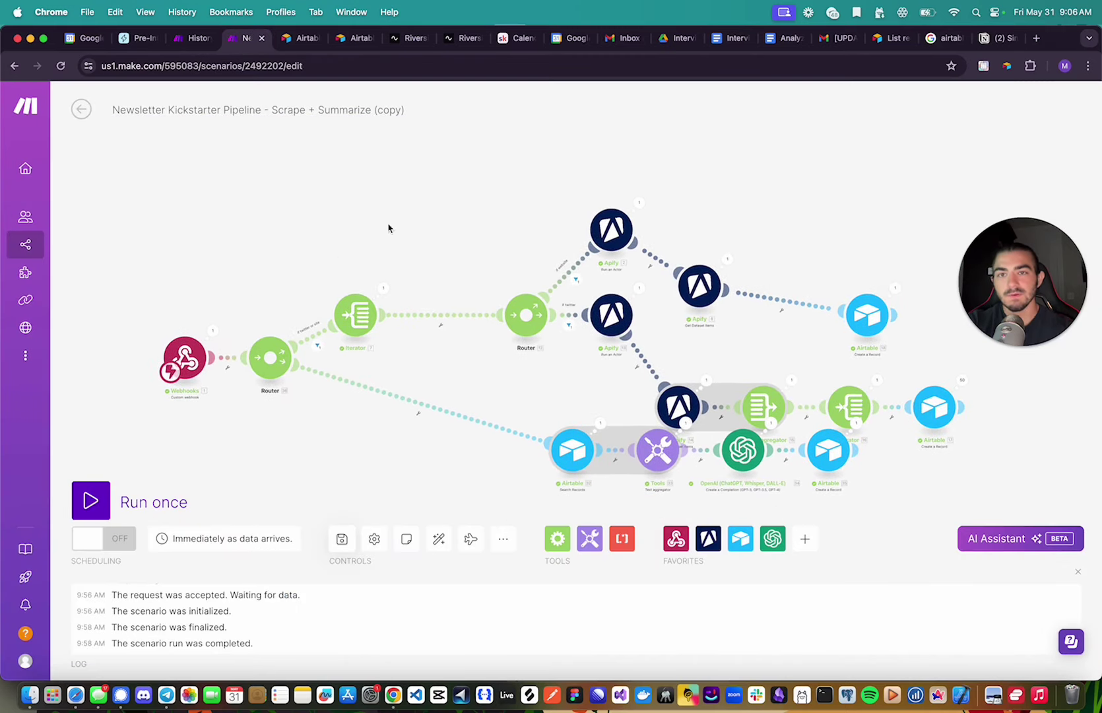
click(185, 356)
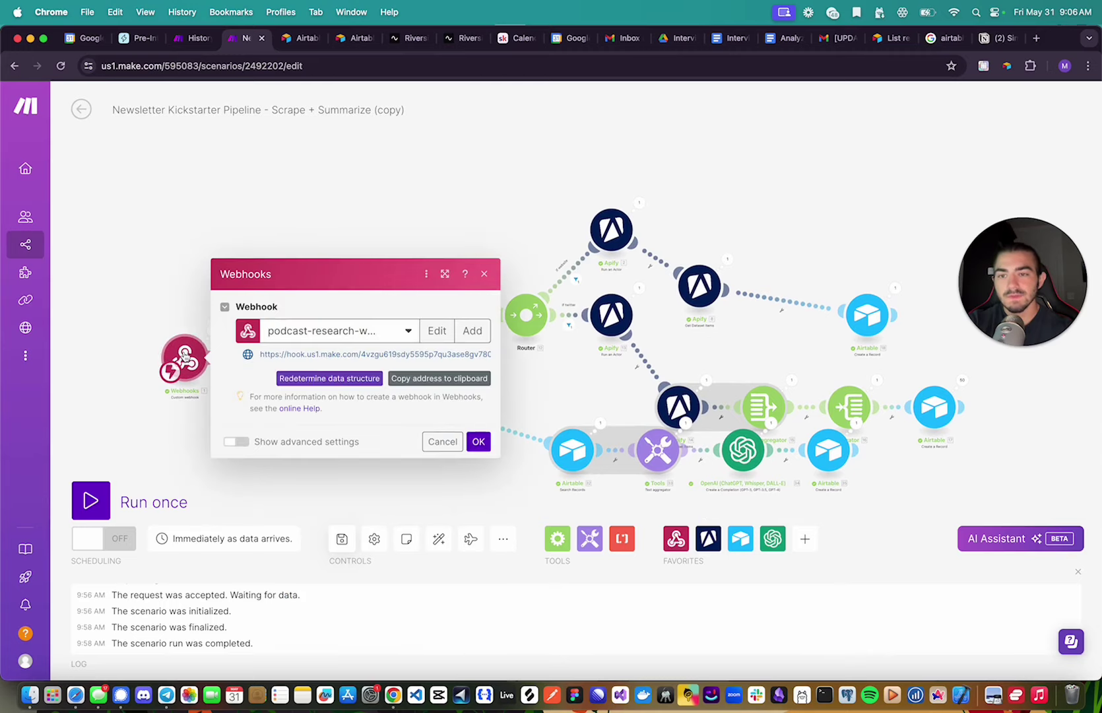
click(179, 289)
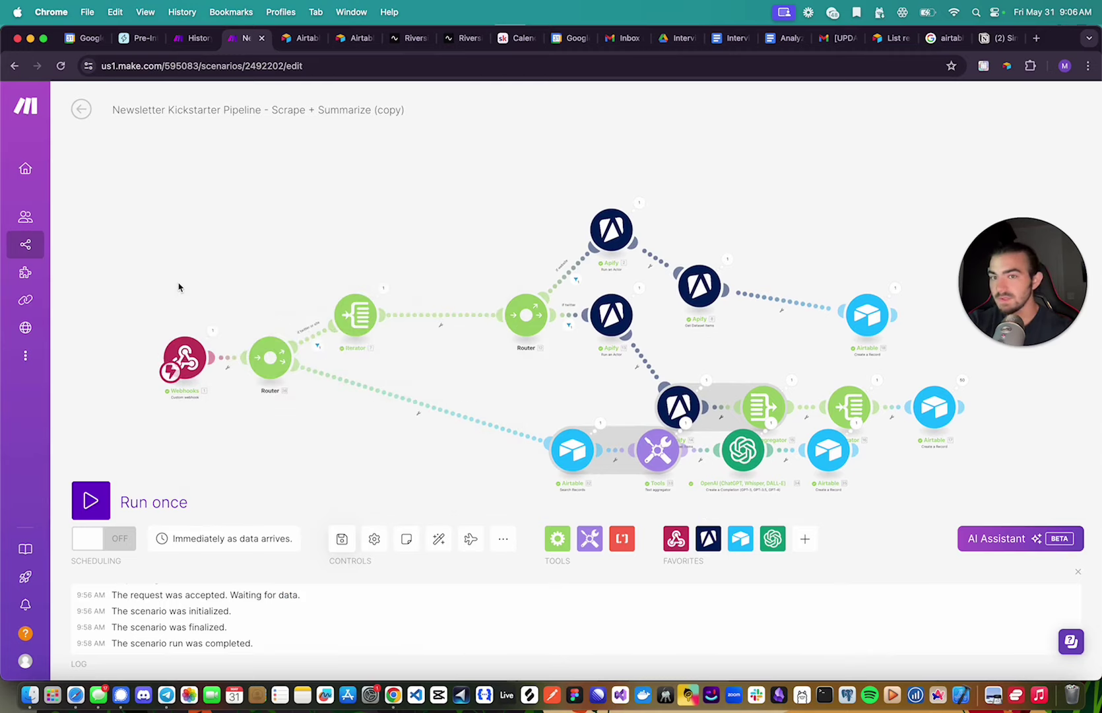
Check the first router's route order, then view the Iterator's twitter, newsletter and website bundles.
right_click(272, 356)
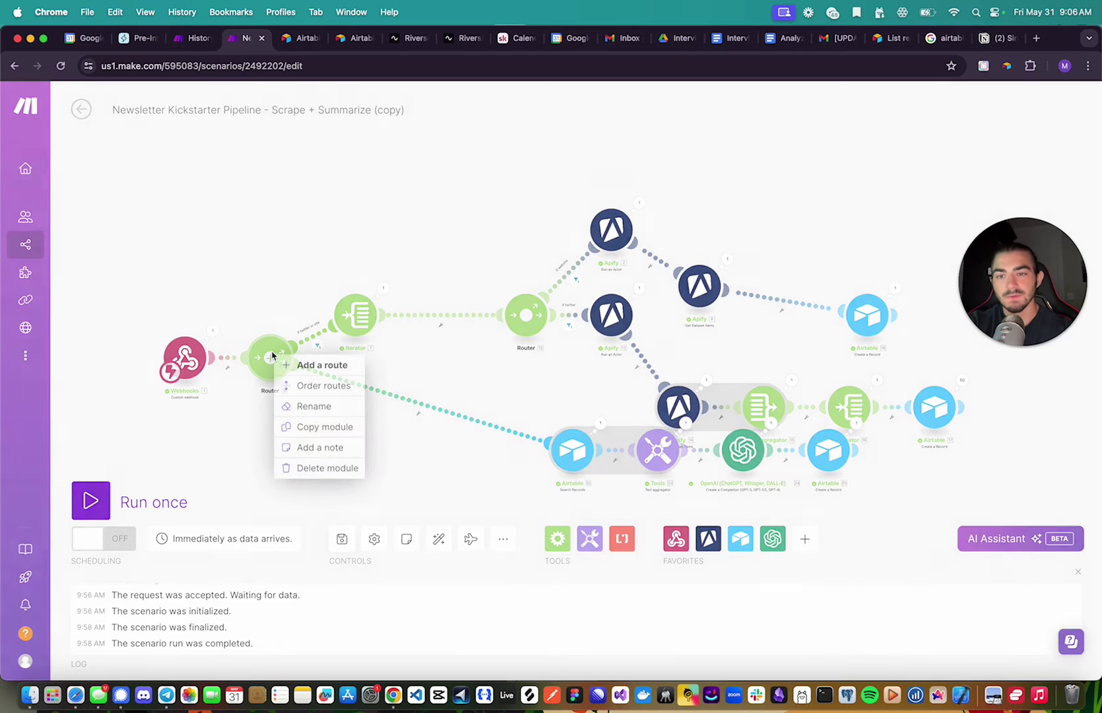
click(282, 387)
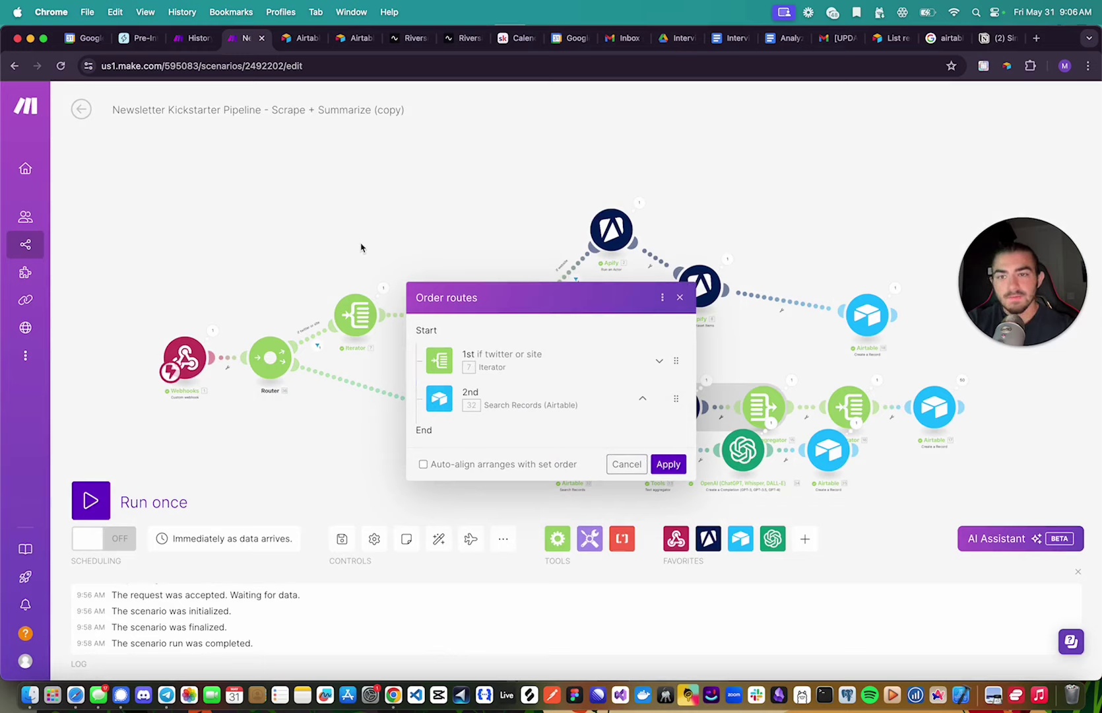
click(681, 298)
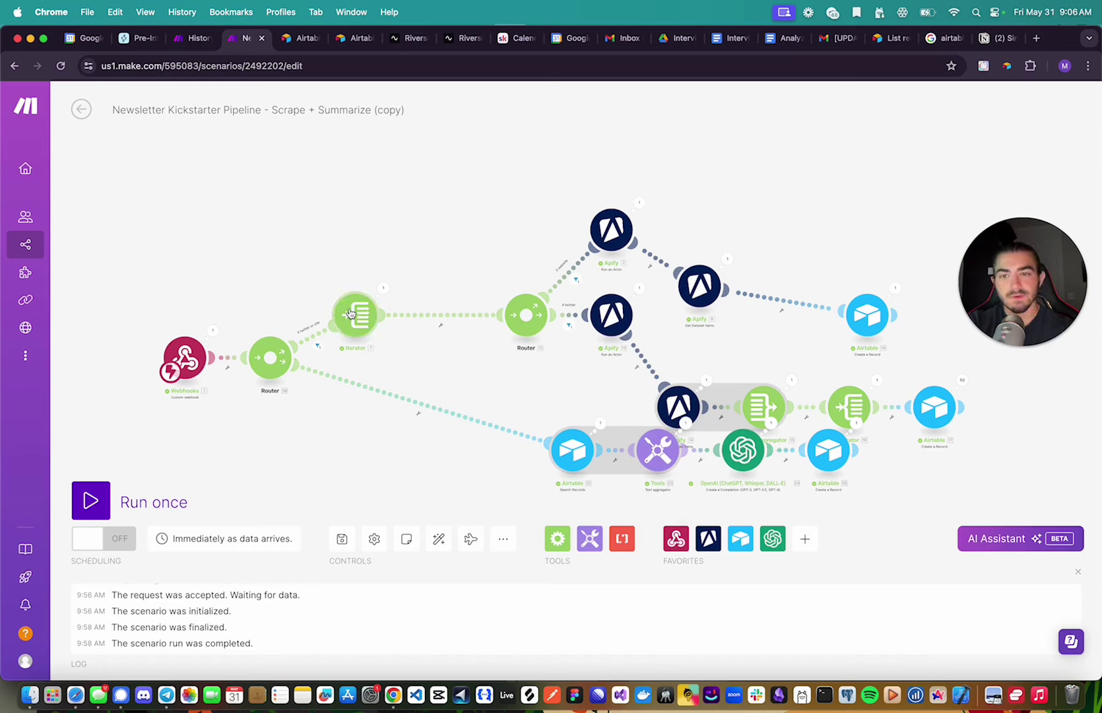
click(385, 290)
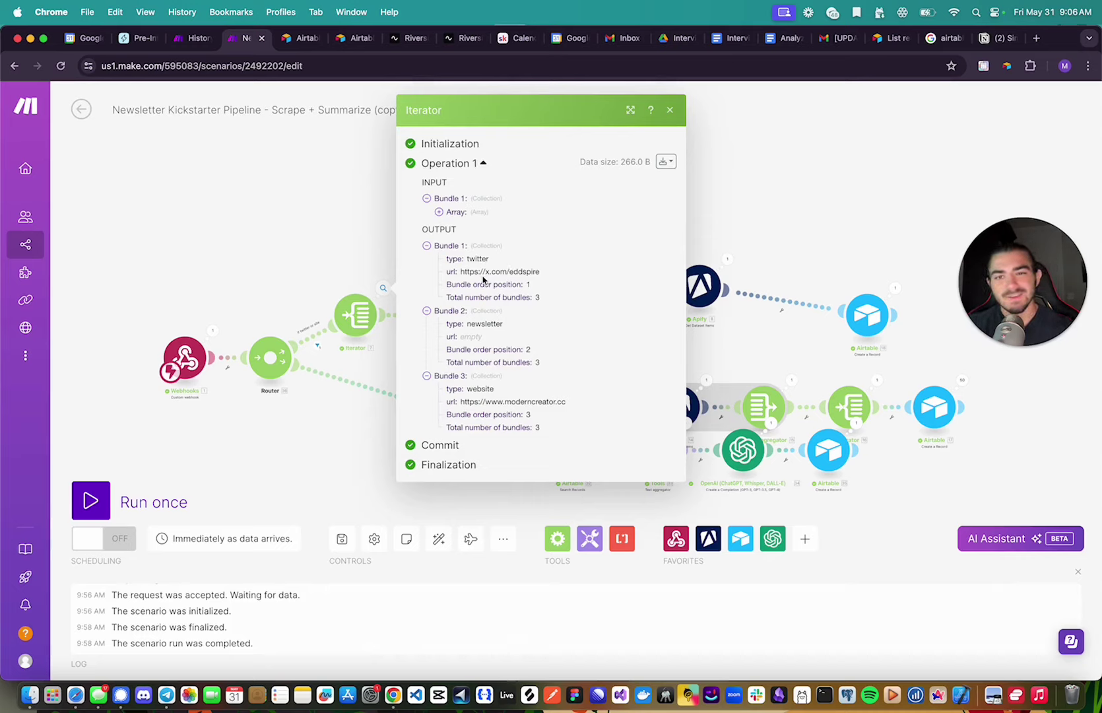
Review the 'if website' filter and the Apify website-content-crawler module settings.
click(305, 202)
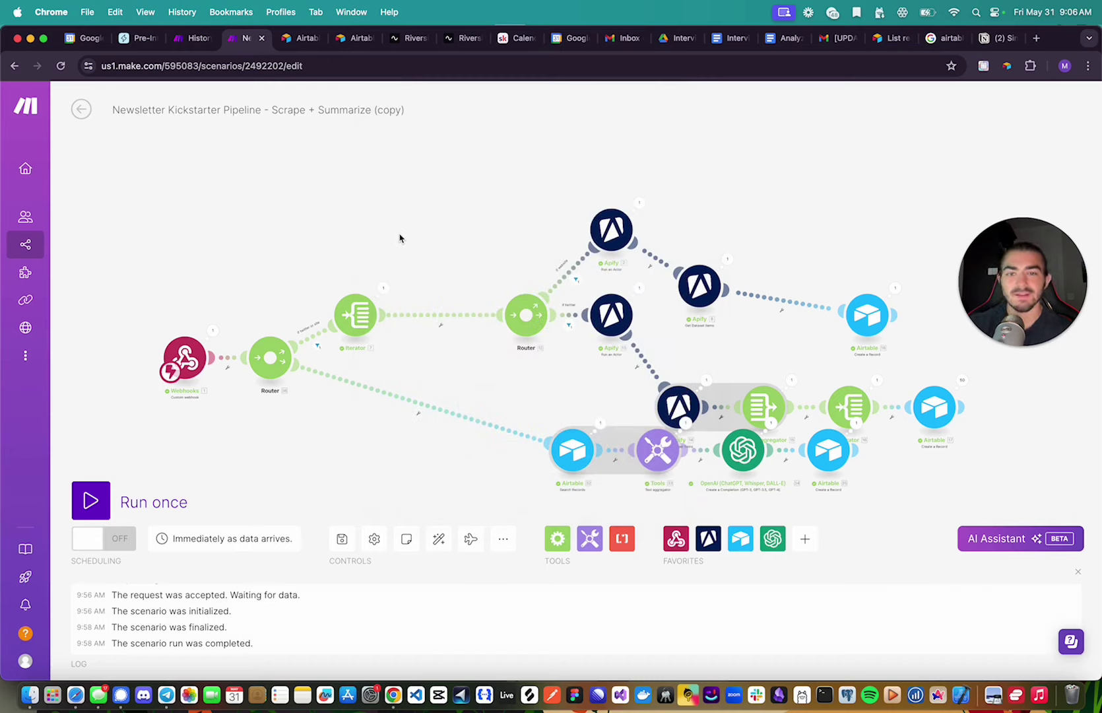
click(573, 272)
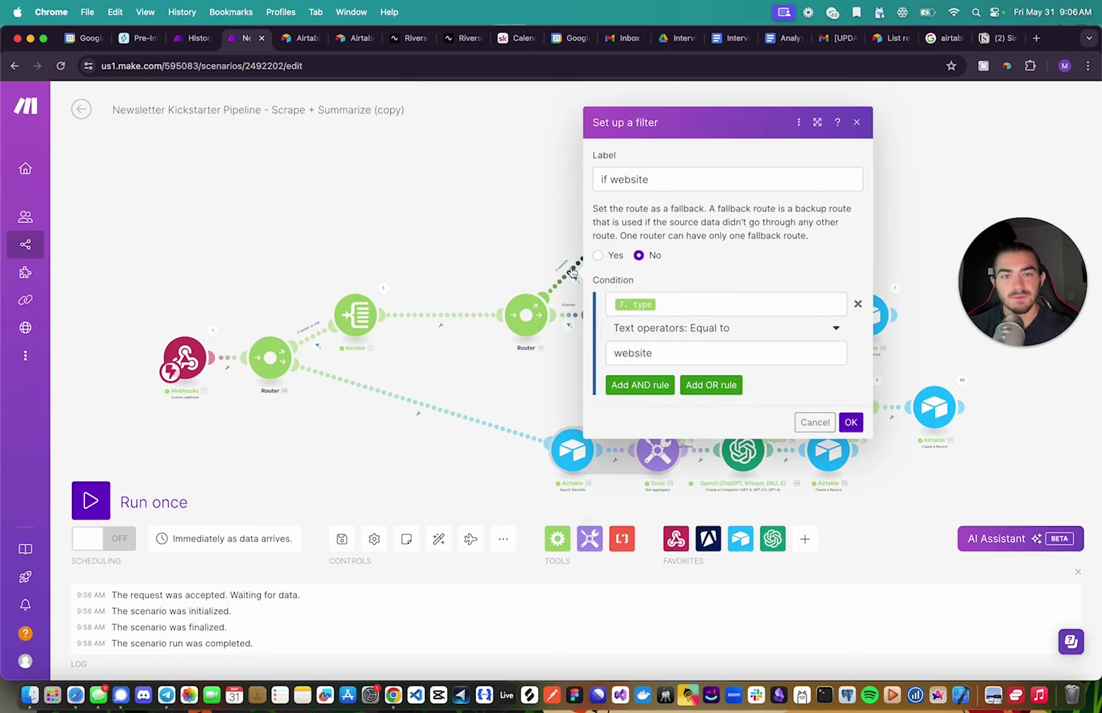
click(500, 247)
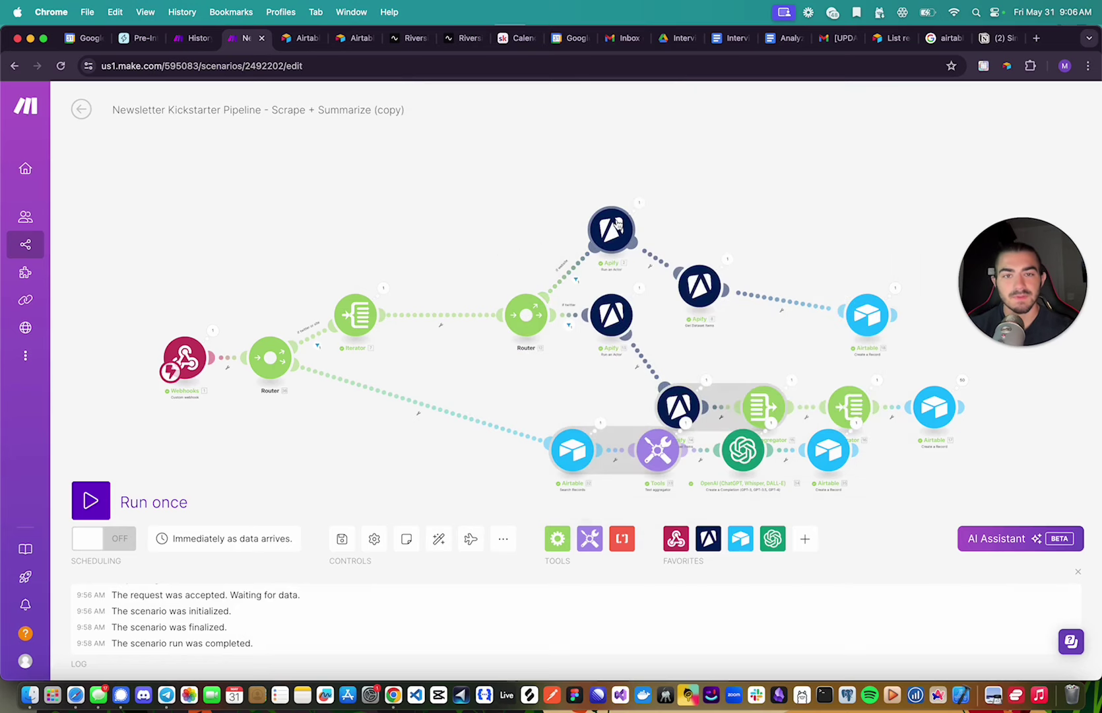
click(617, 223)
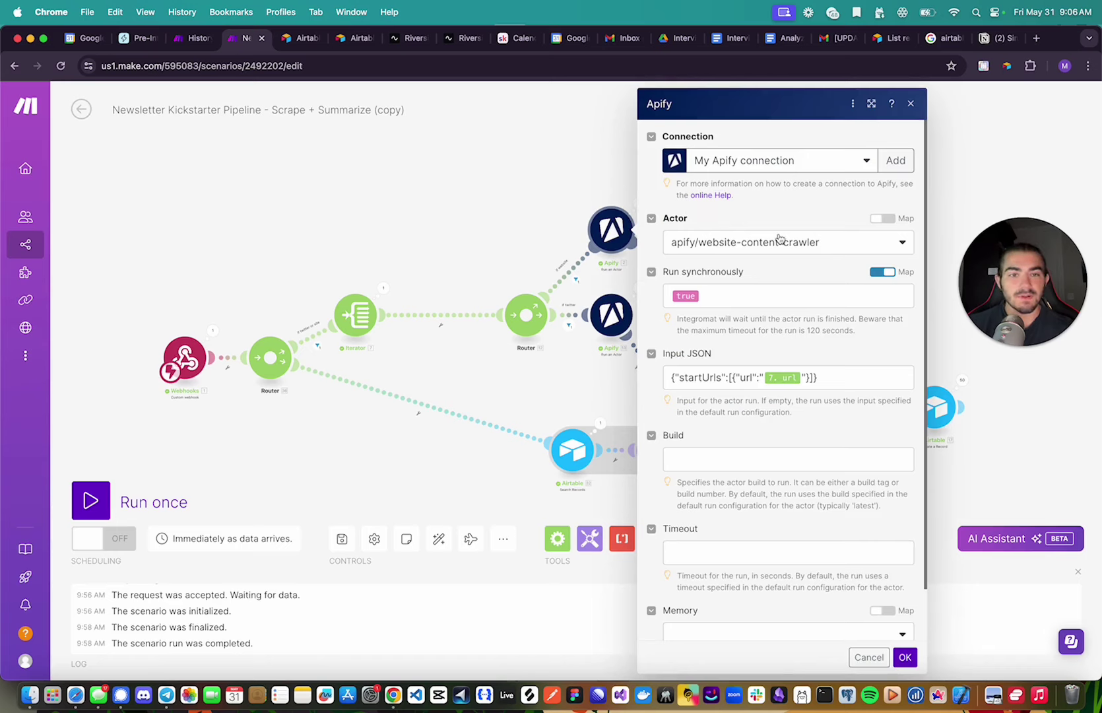
click(546, 175)
Review Get Dataset Items and the Airtable Create a Record mapping of URL and text.
click(700, 283)
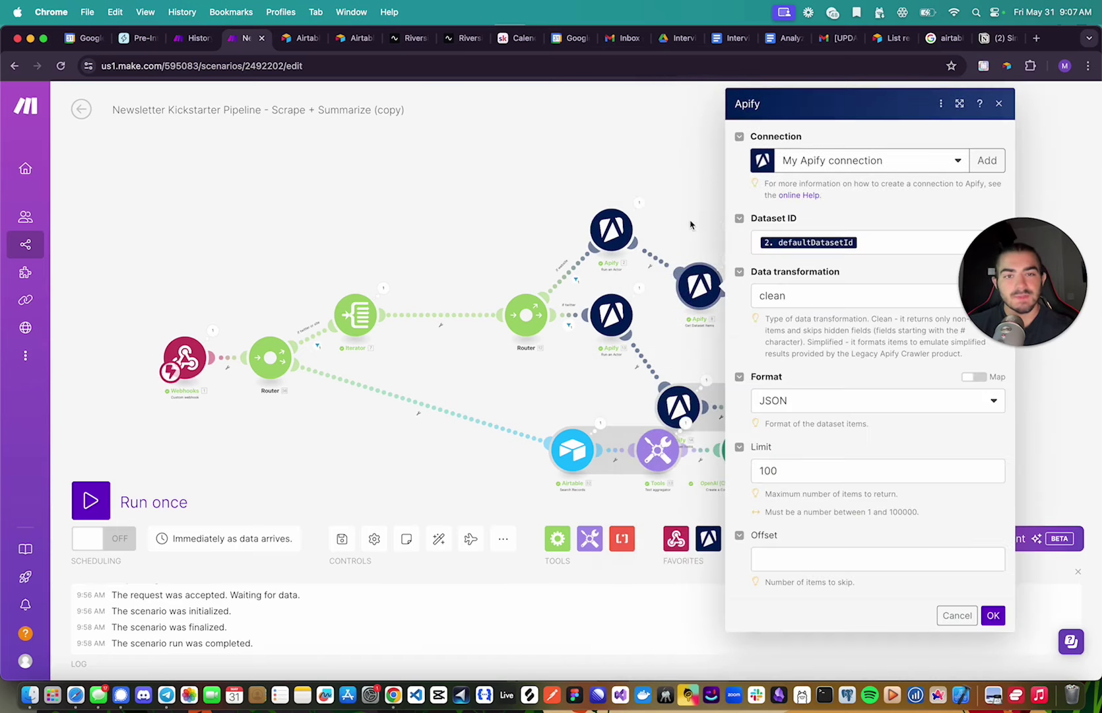
click(691, 225)
click(873, 313)
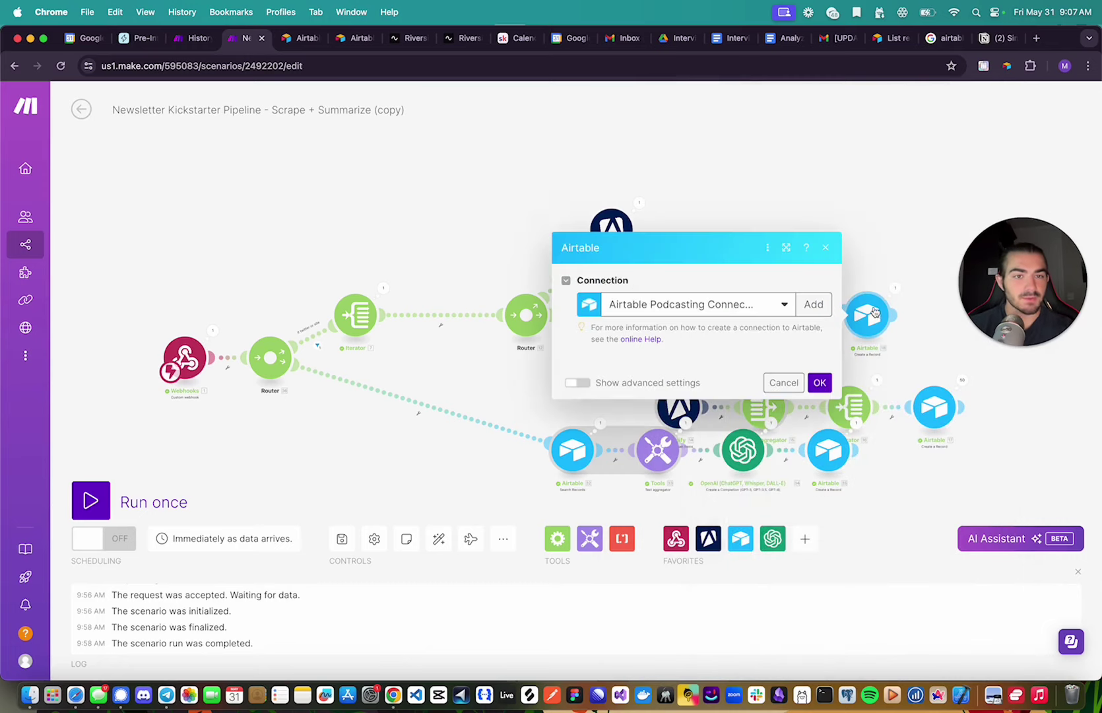
scroll(743, 299, down, 1)
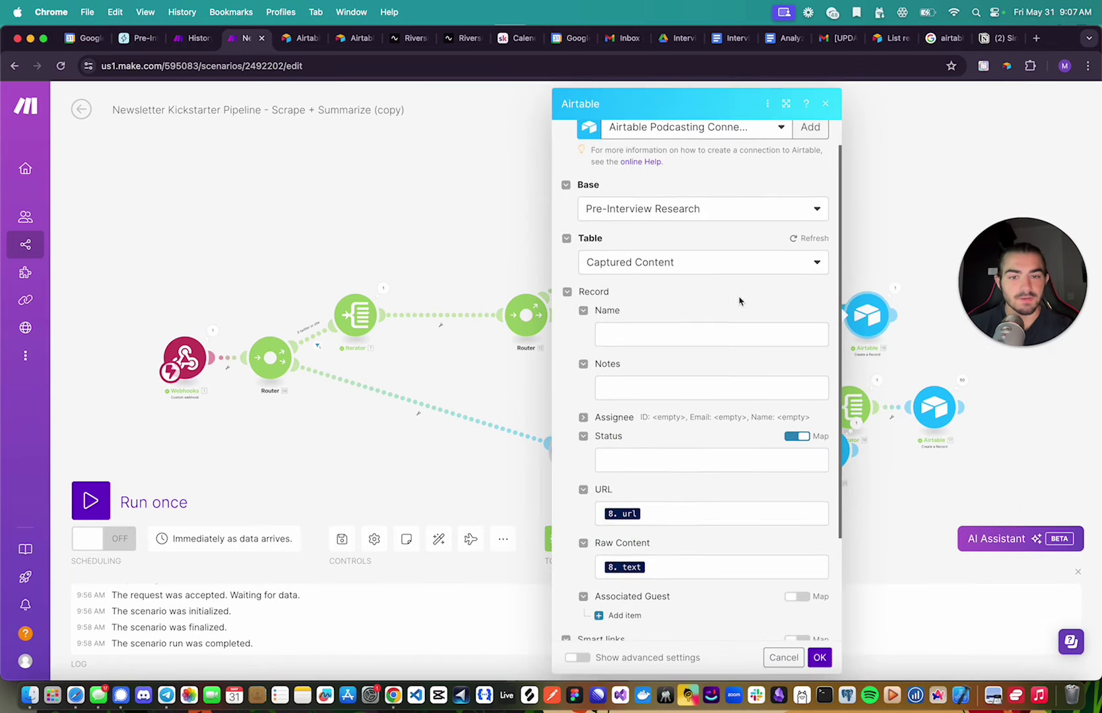
click(444, 225)
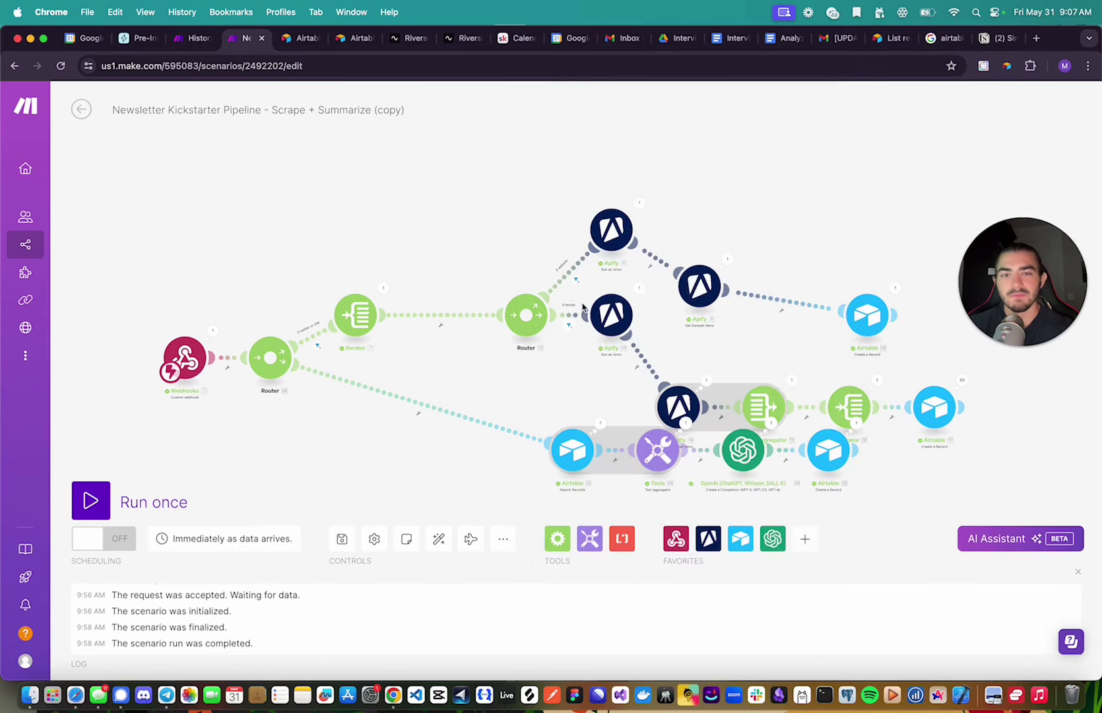
Check the tweet-scraper module, then drag the OpenAI and text aggregator modules lower.
click(611, 314)
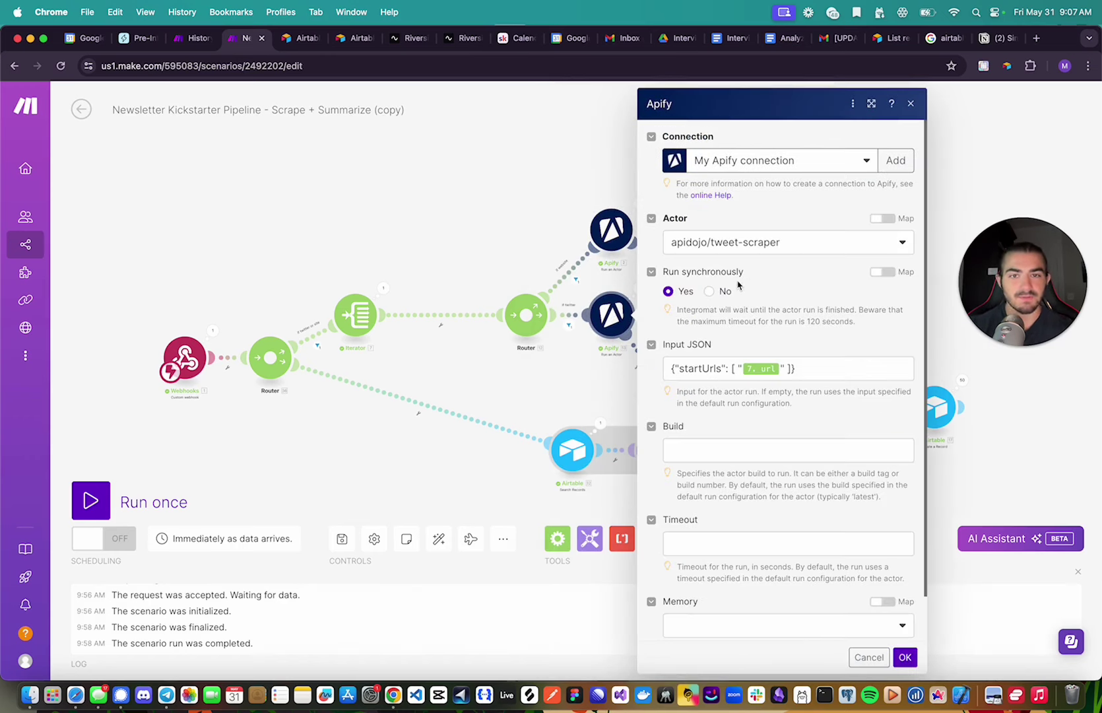
click(538, 223)
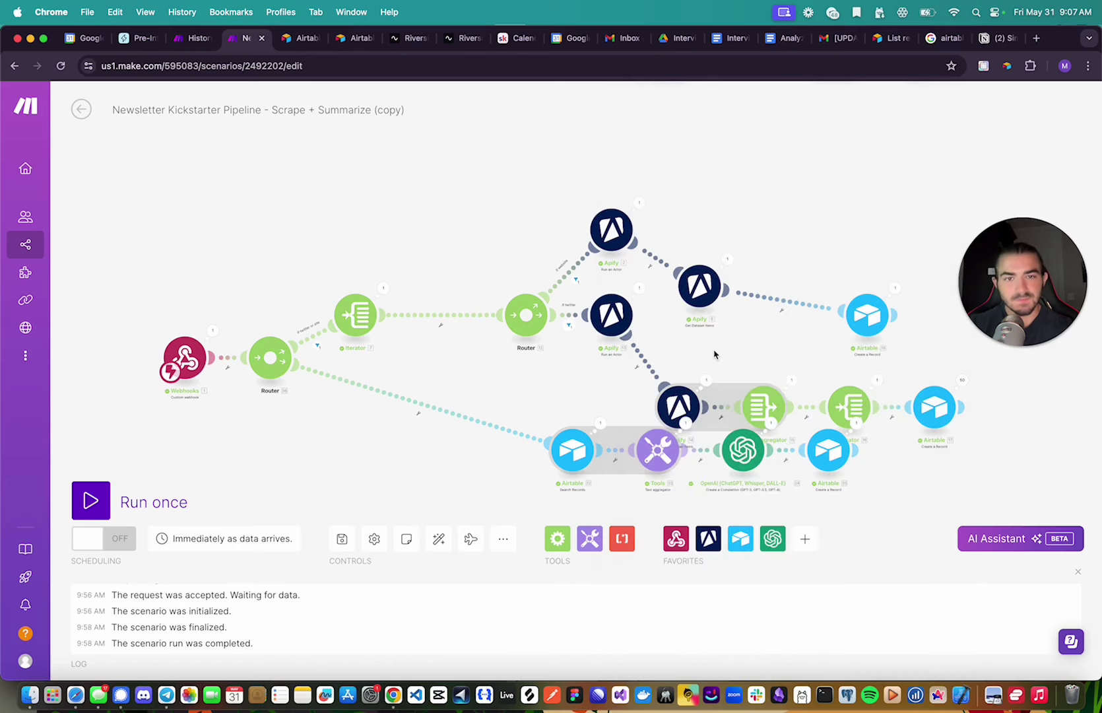
drag(714, 354, 635, 280)
drag(657, 383, 658, 419)
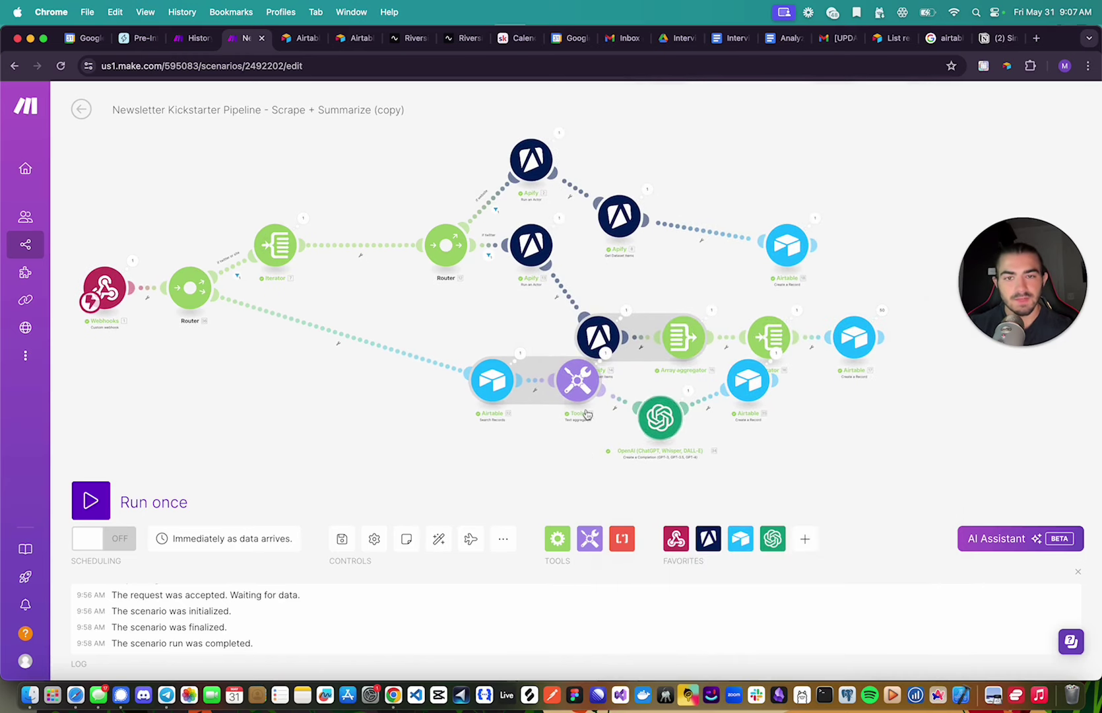
drag(569, 395, 566, 440)
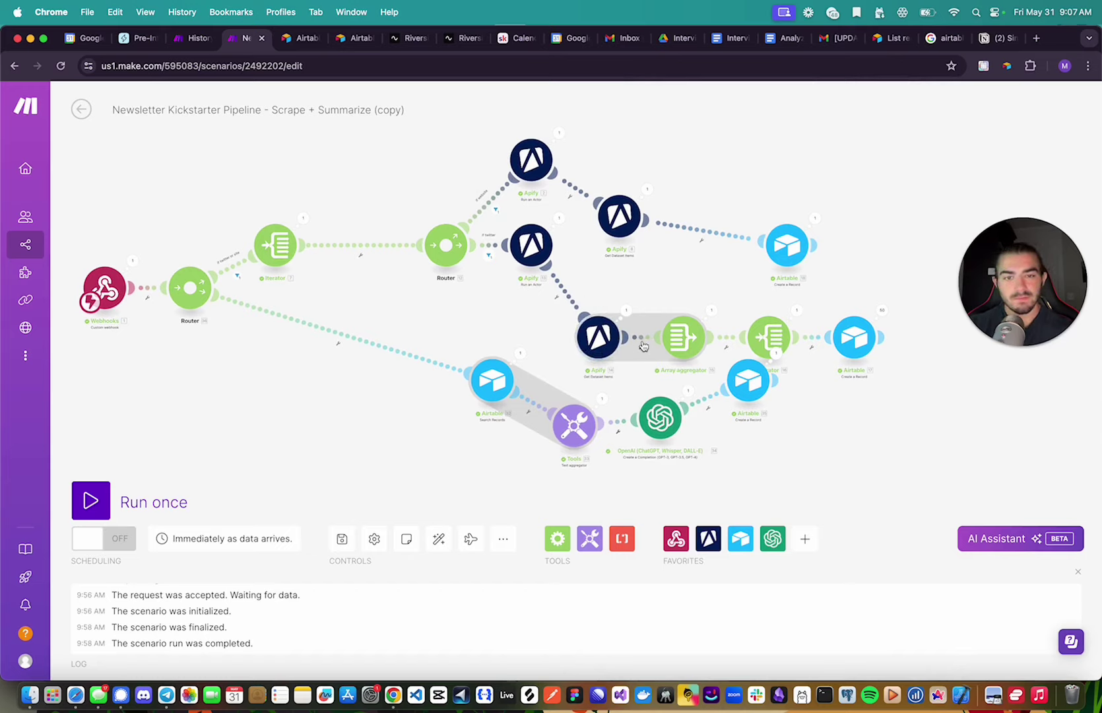
Check the Iterator settings and cancel adding a module after the last Airtable step.
click(763, 336)
click(721, 290)
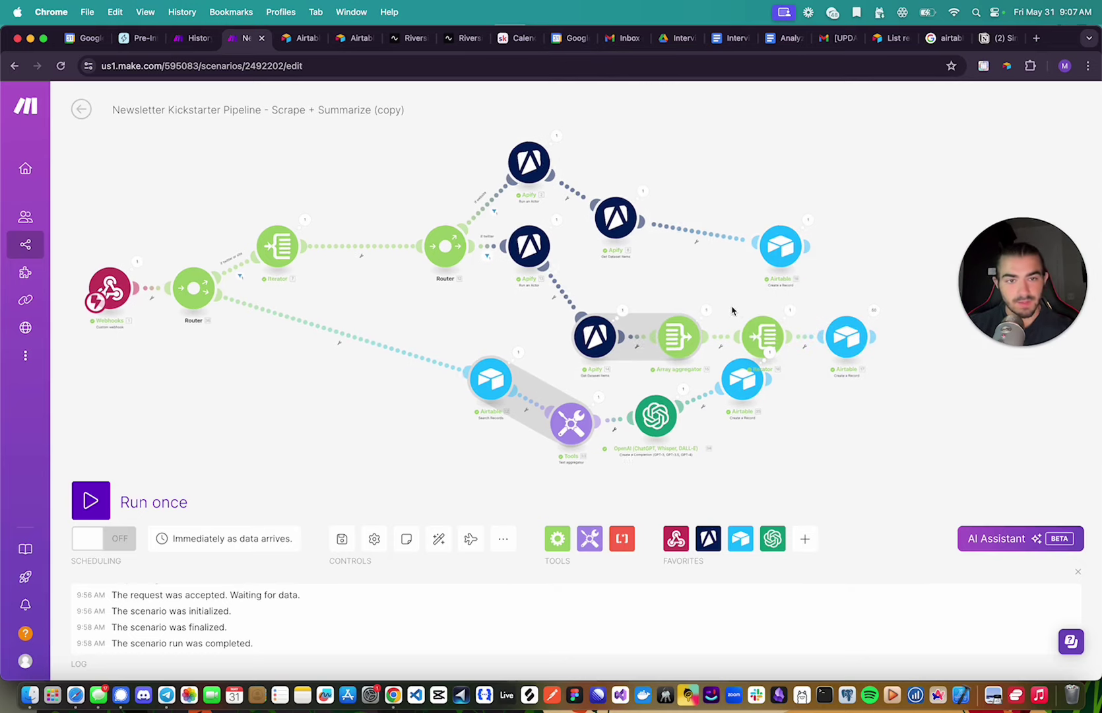
click(860, 334)
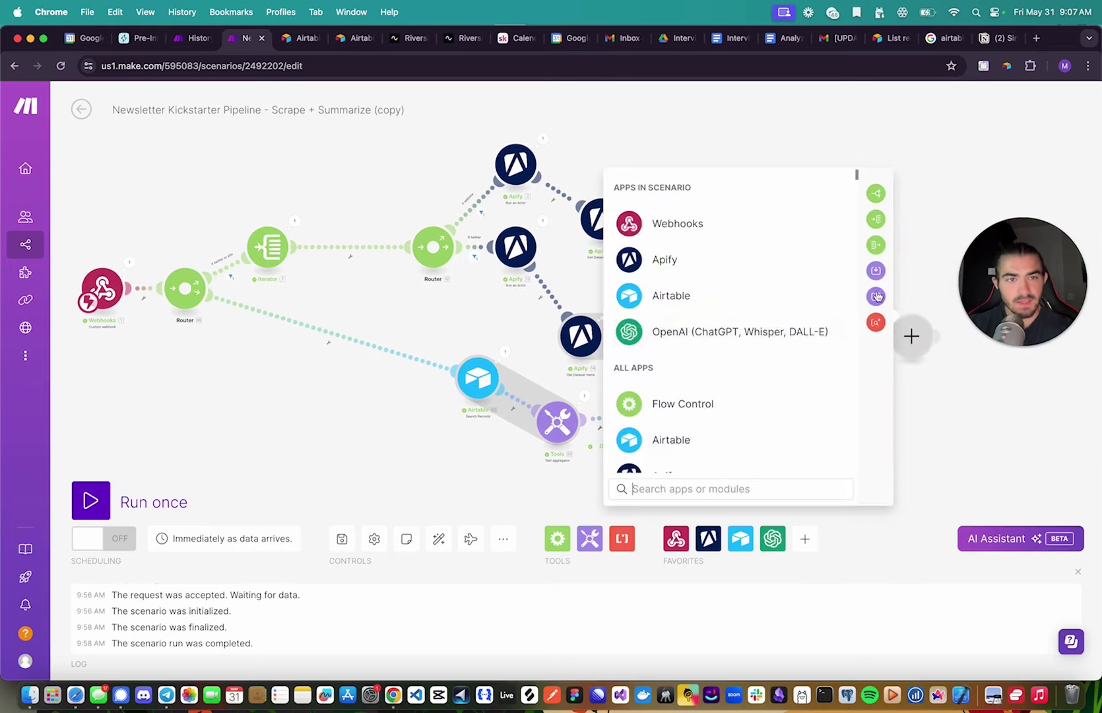
click(919, 264)
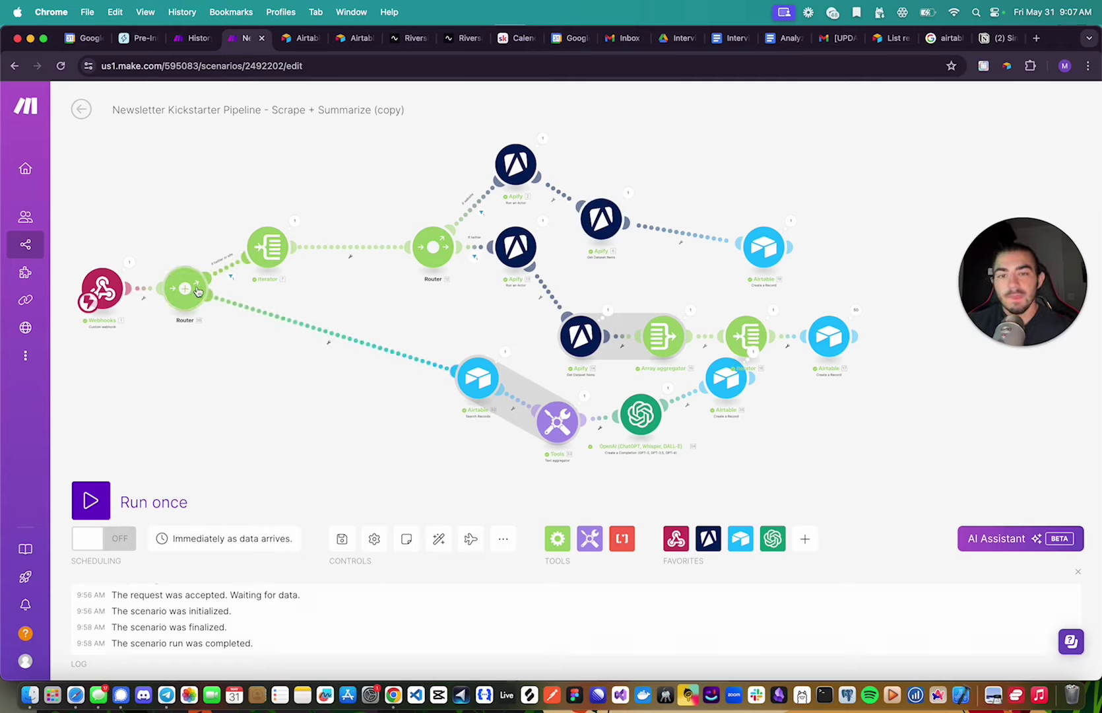
Inspect the Airtable Search Records last-run output and scroll through its settings before closing.
click(506, 353)
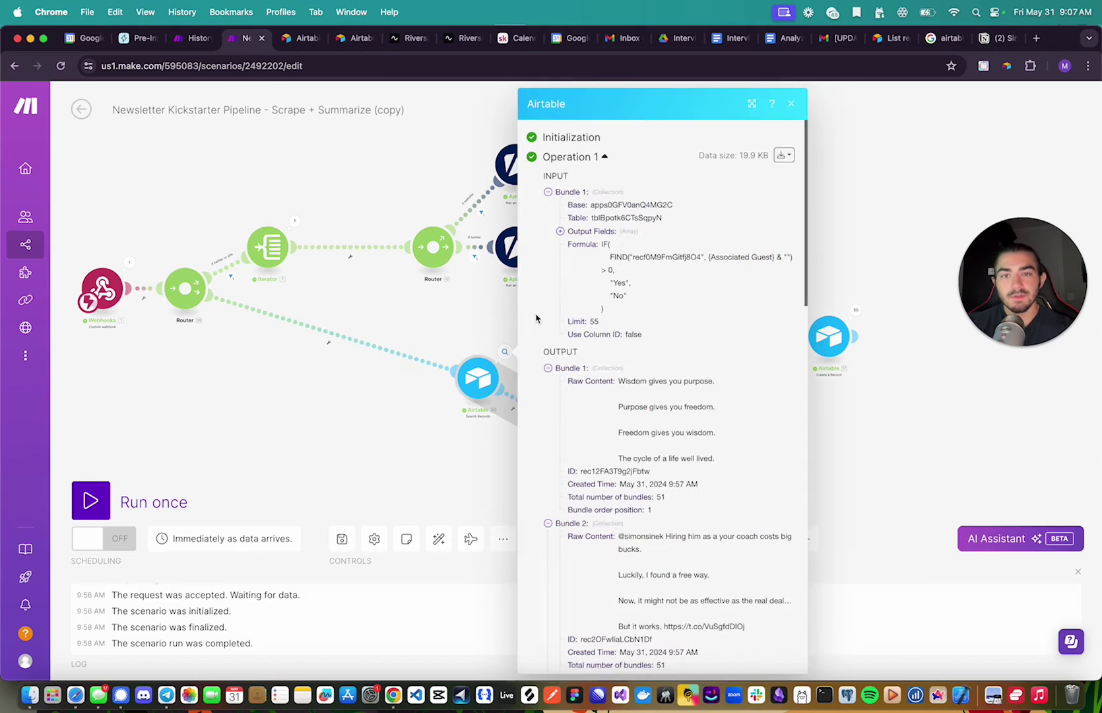
click(465, 322)
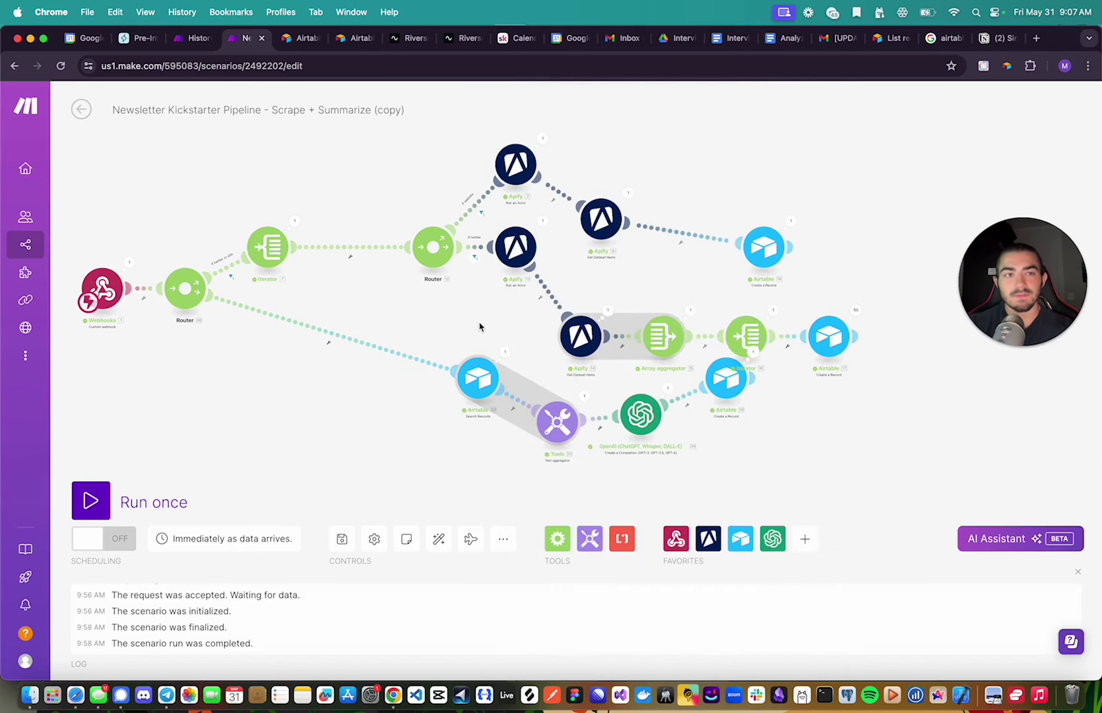
click(470, 373)
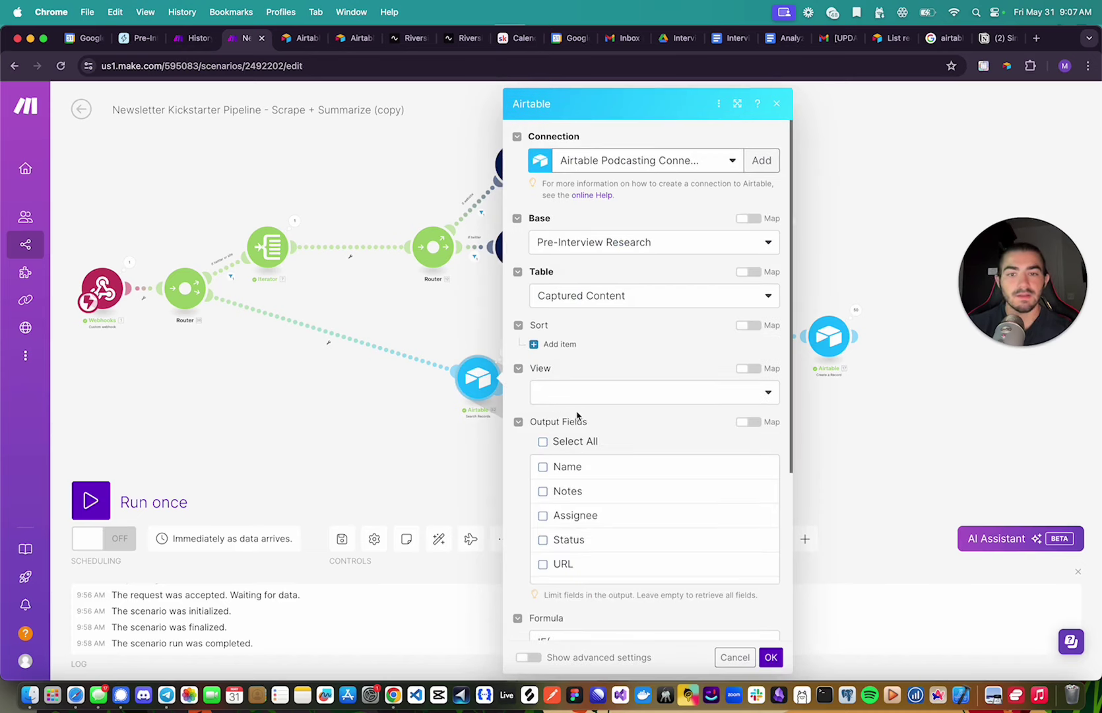
scroll(577, 415, down, 4)
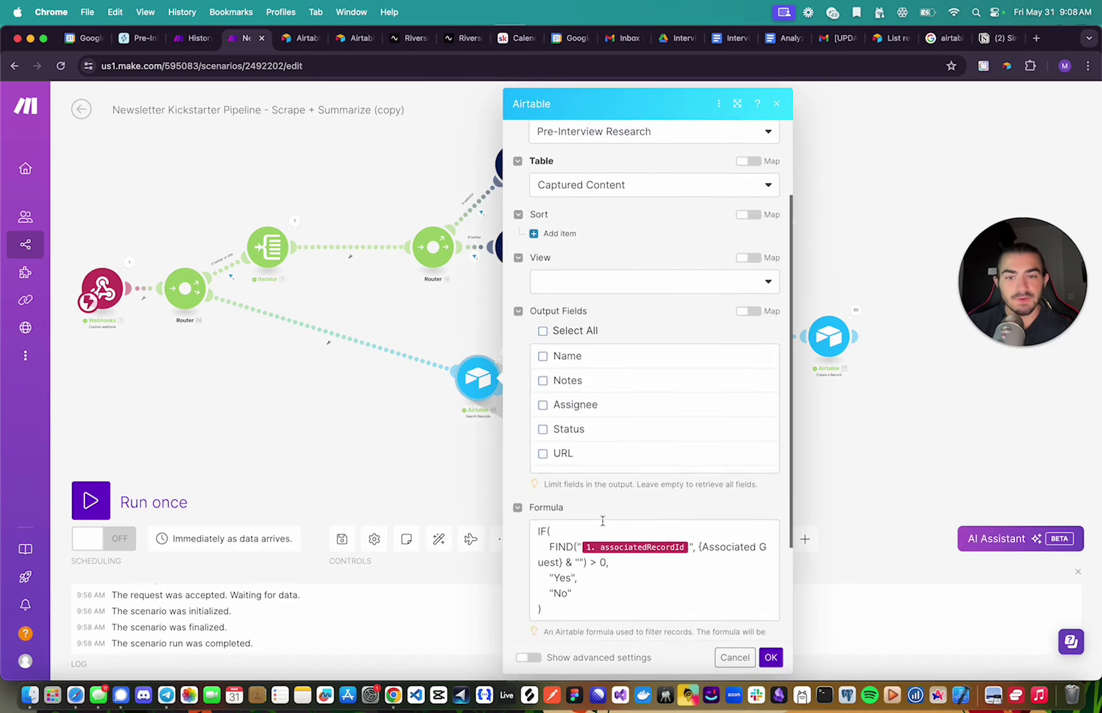
scroll(603, 521, down, 2)
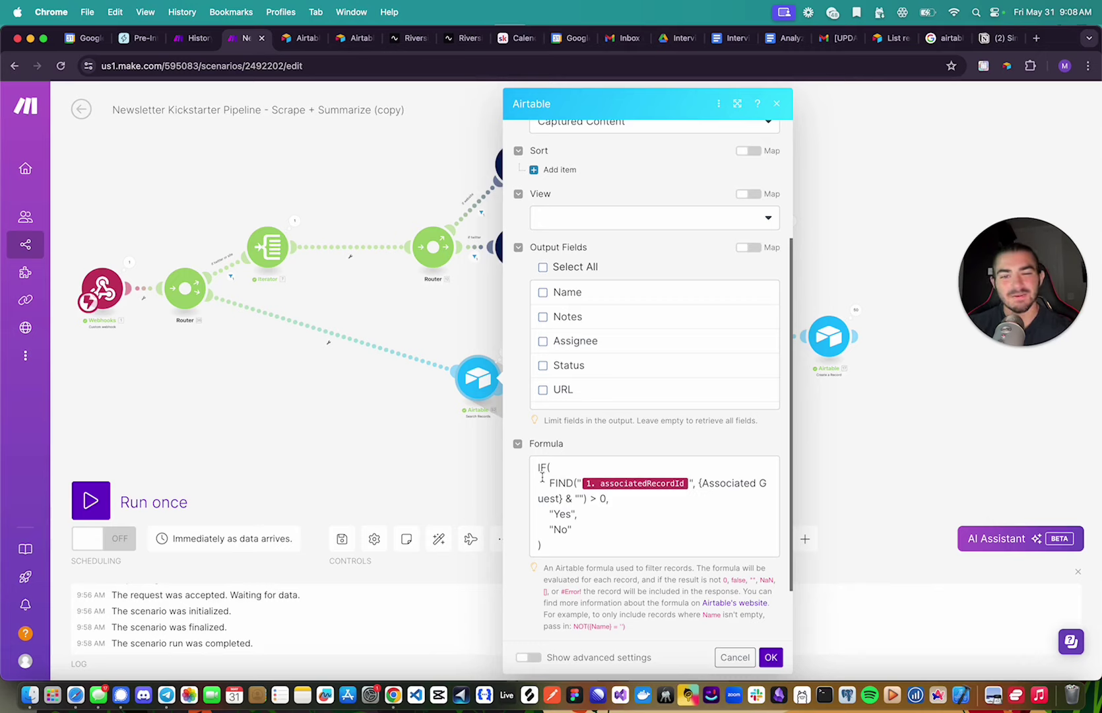
scroll(575, 481, down, 2)
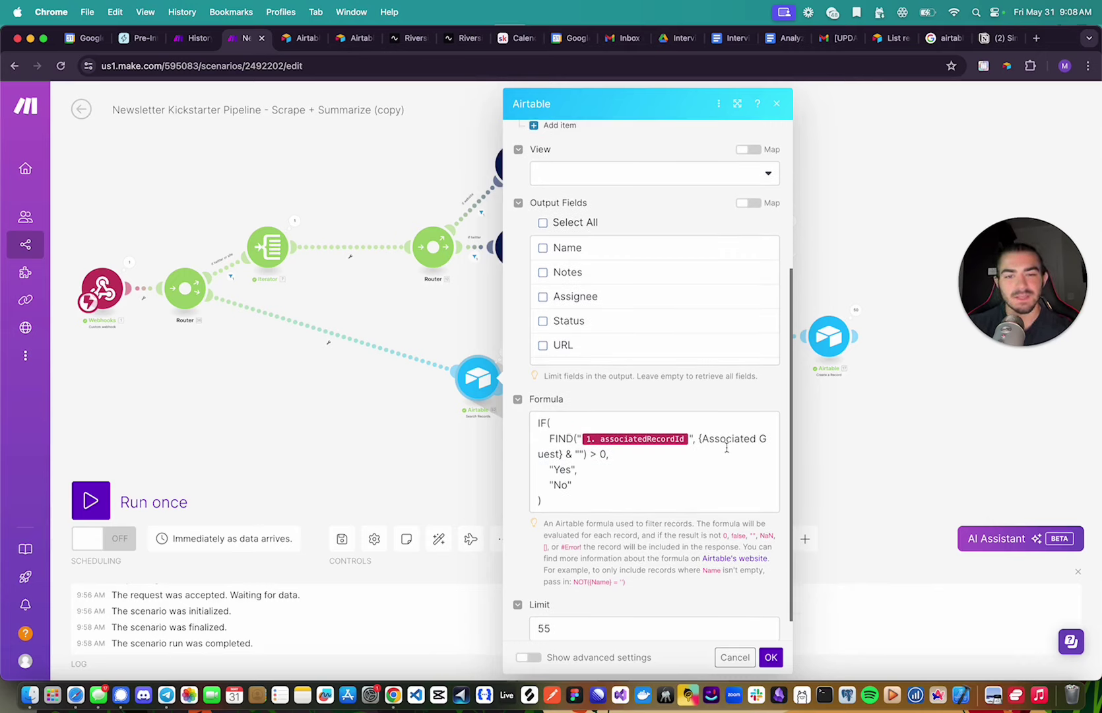
scroll(591, 531, down, 1)
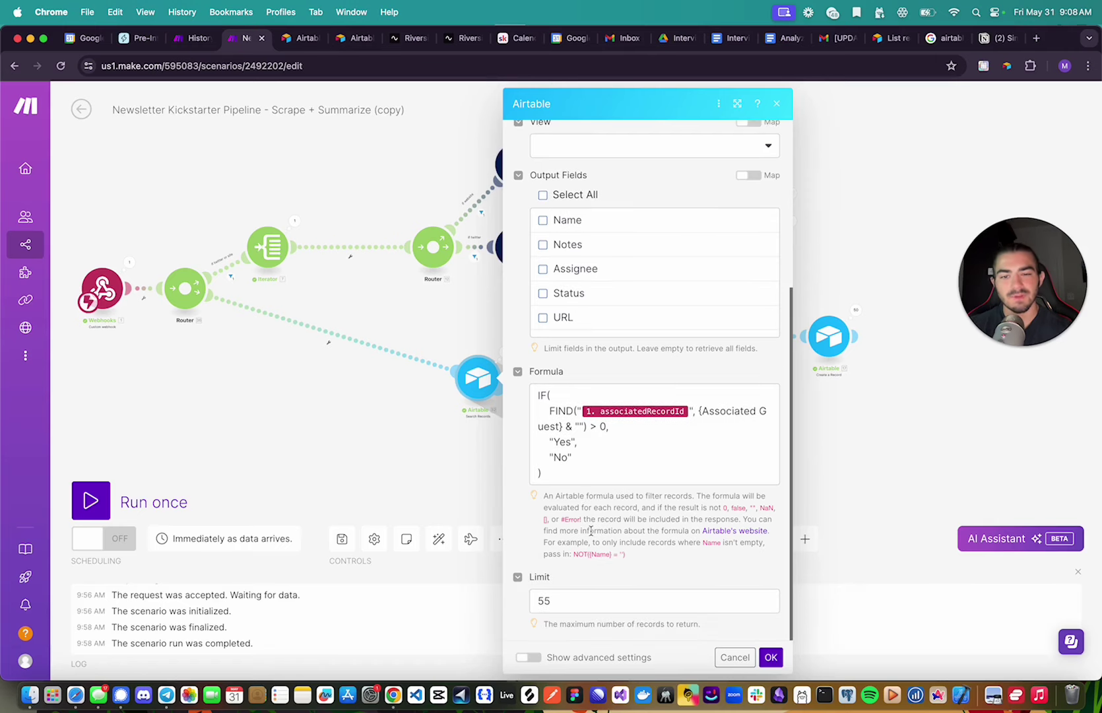
click(441, 488)
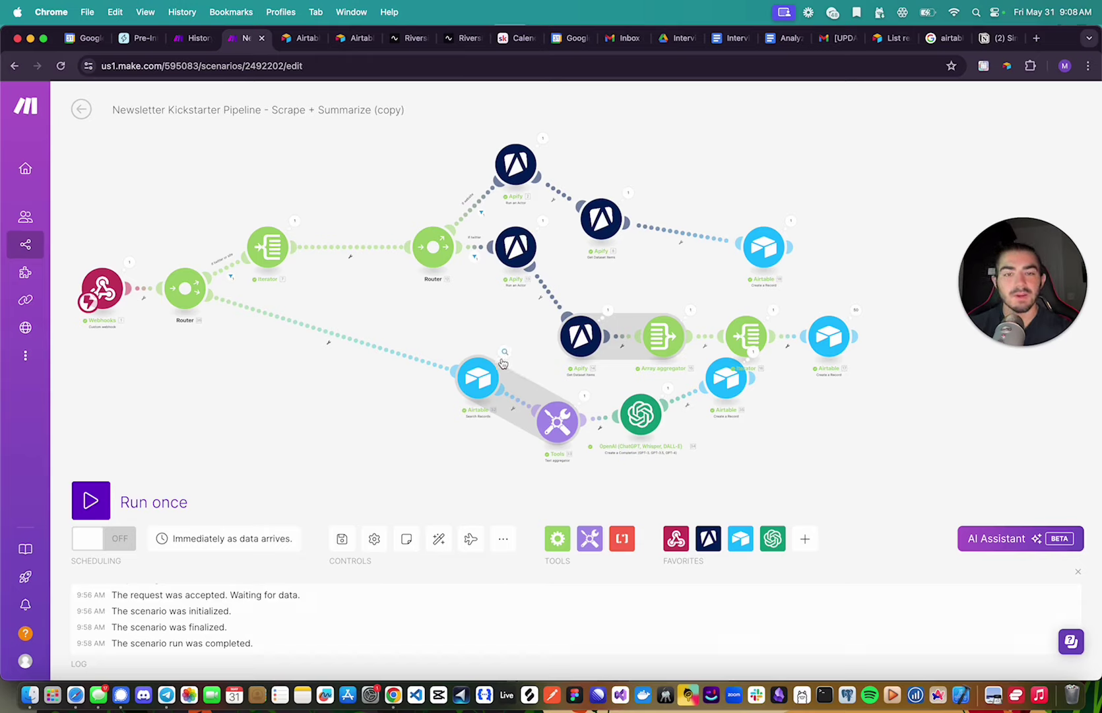
click(566, 436)
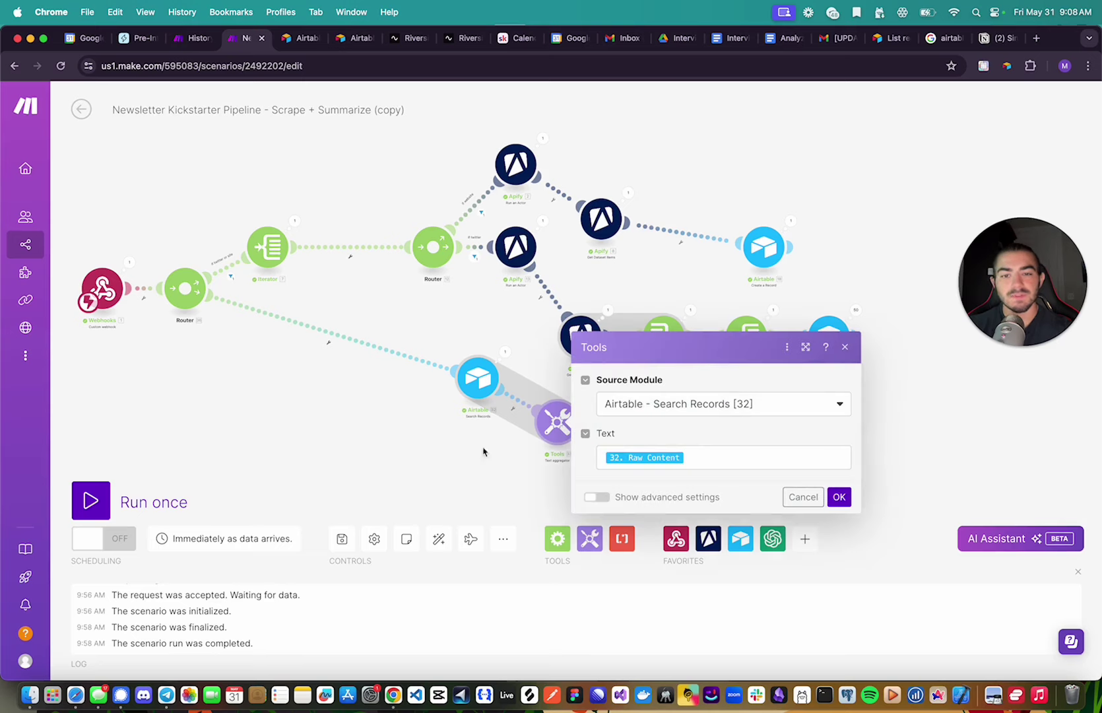
key(Escape)
click(585, 398)
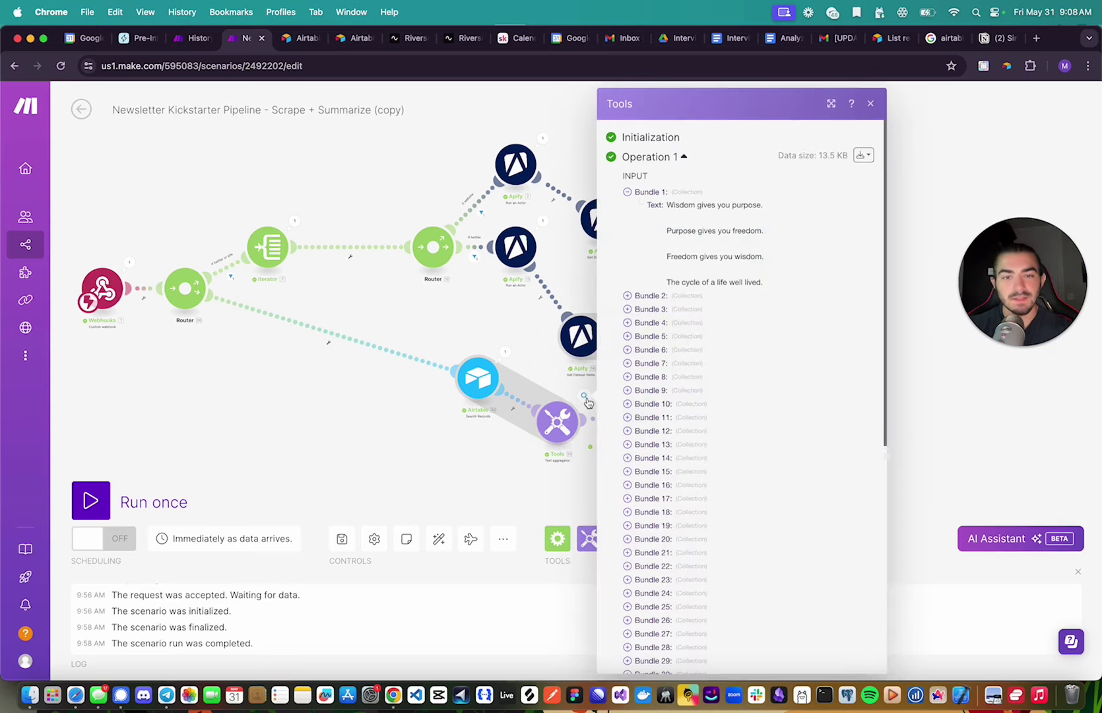
scroll(651, 422, down, 2)
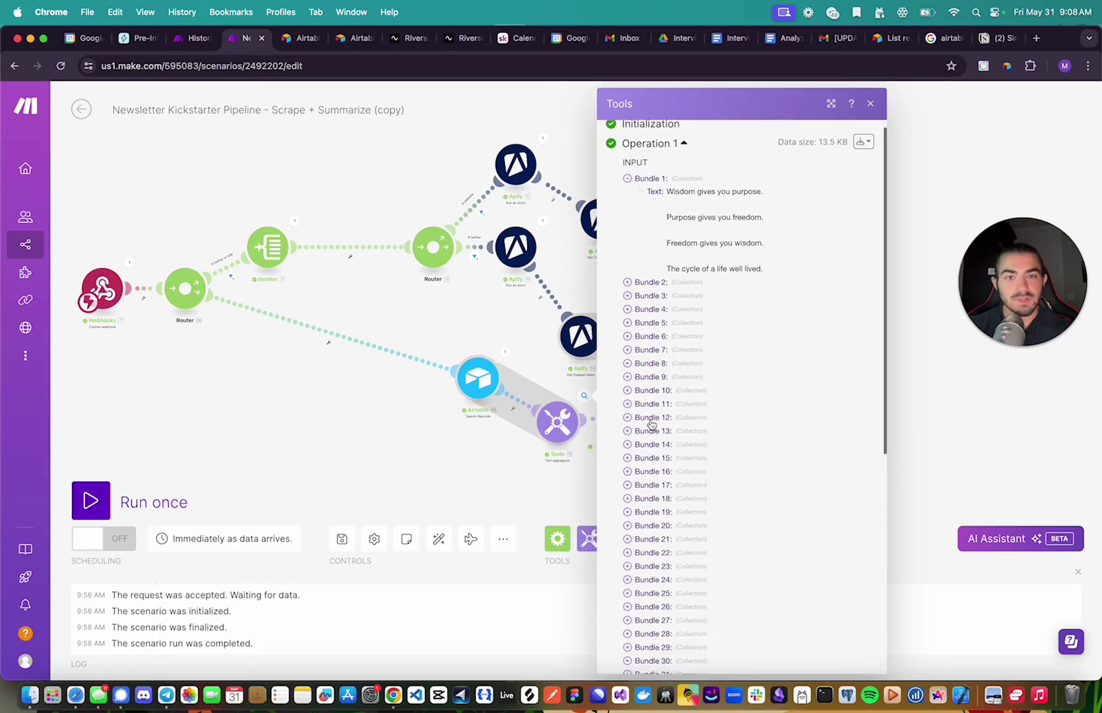
scroll(685, 222, down, 12)
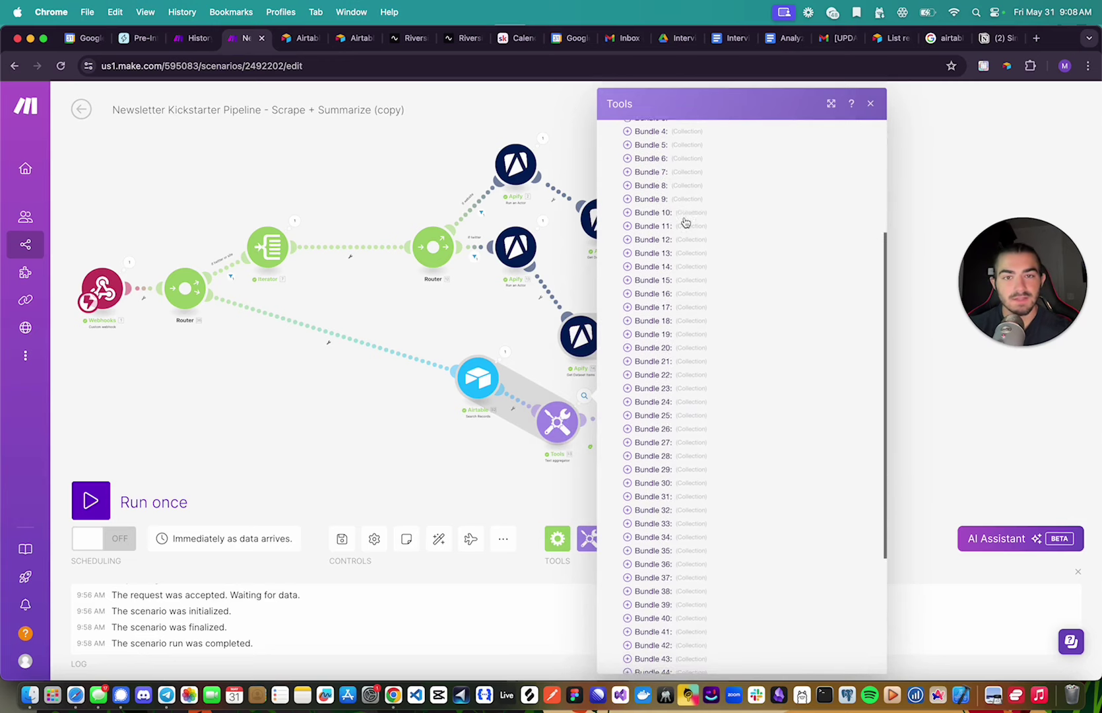
click(639, 618)
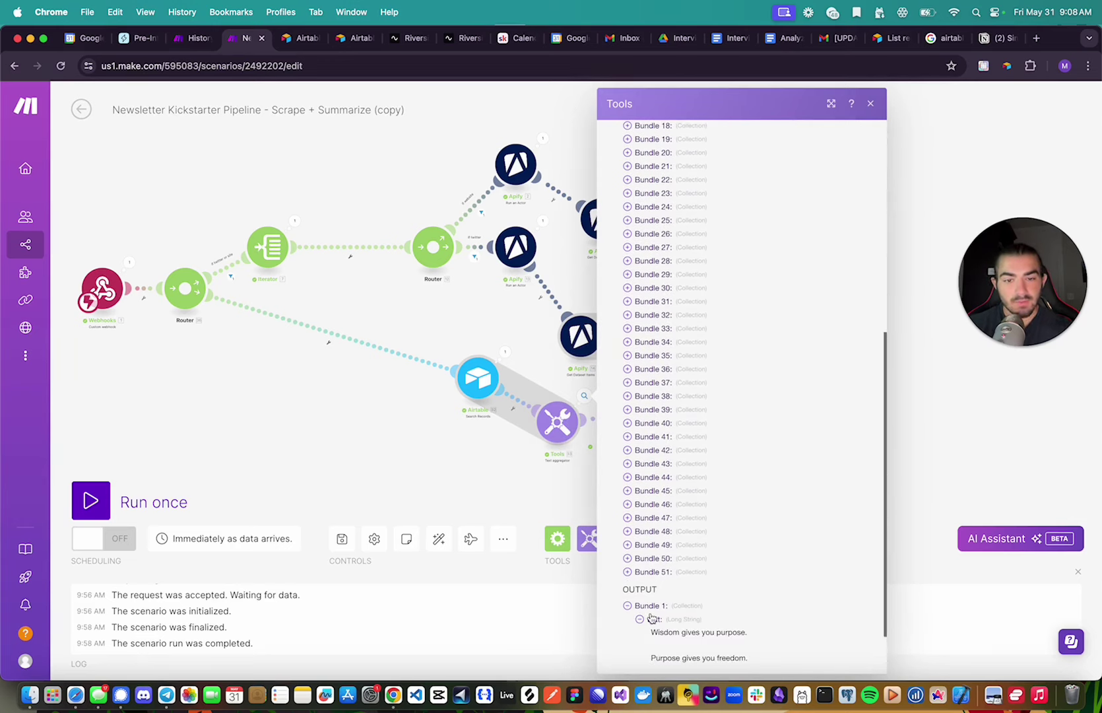
scroll(650, 617, down, 3)
scroll(652, 617, down, 20)
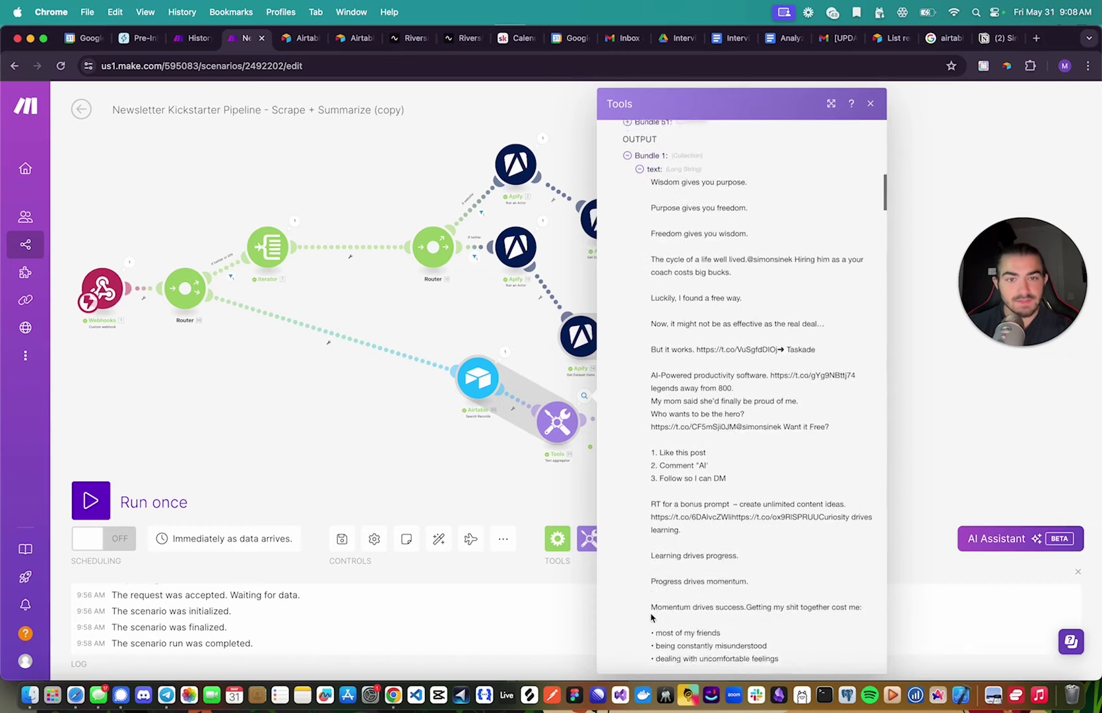
scroll(652, 617, down, 20)
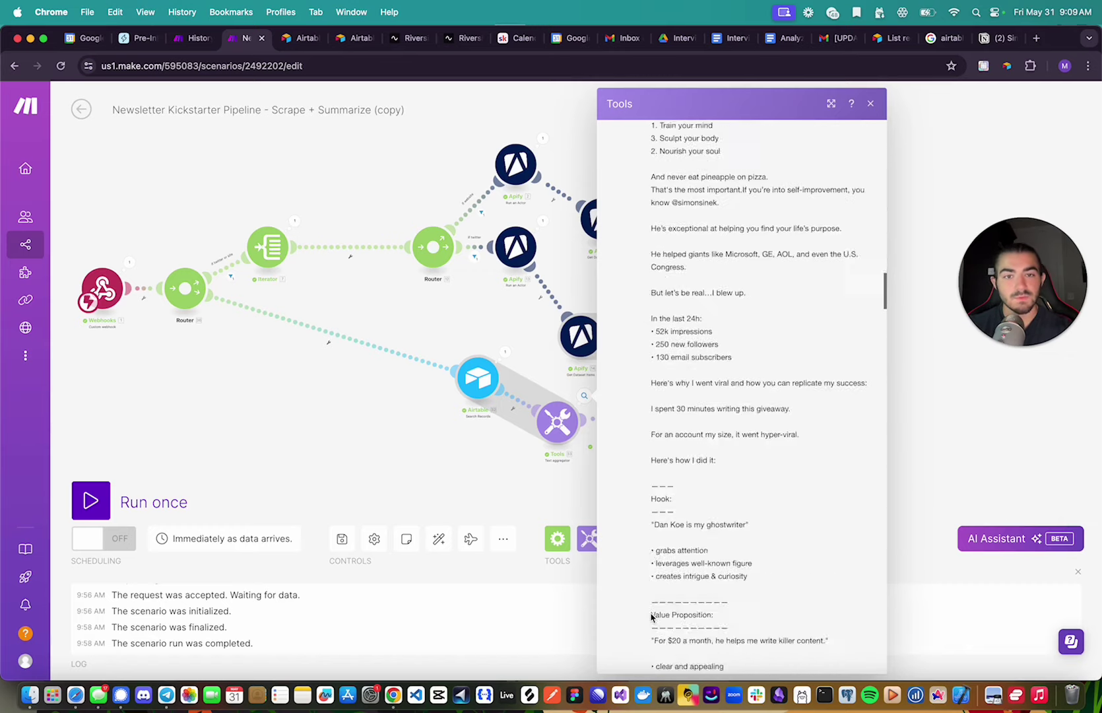
scroll(652, 617, down, 20)
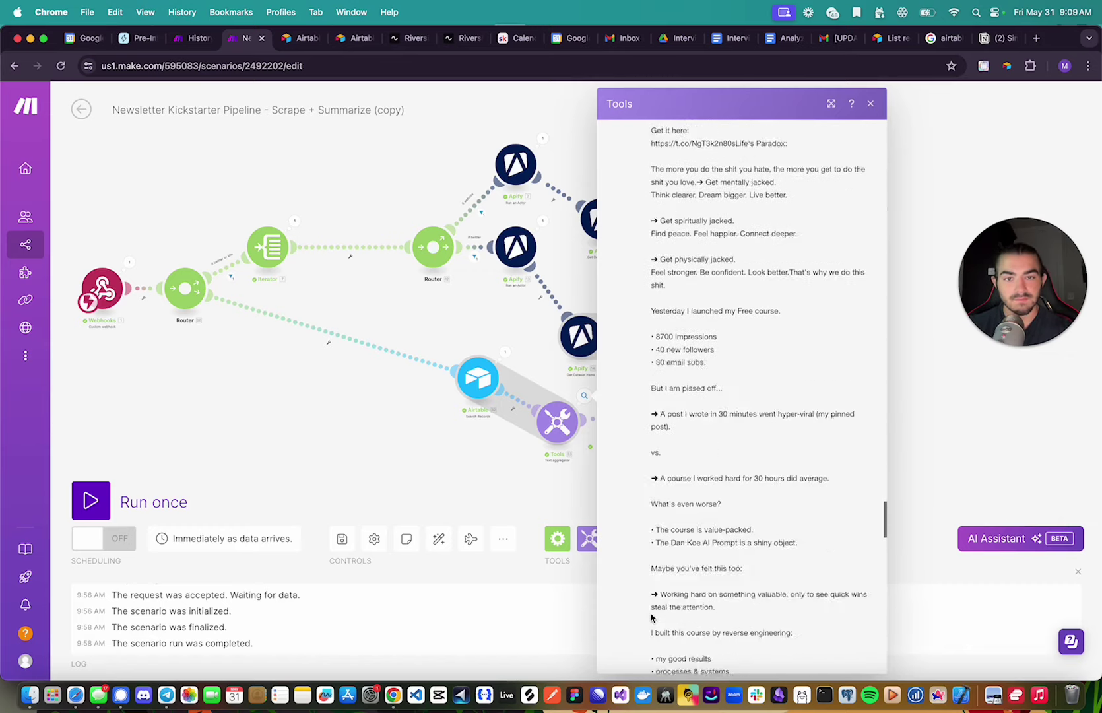
click(394, 495)
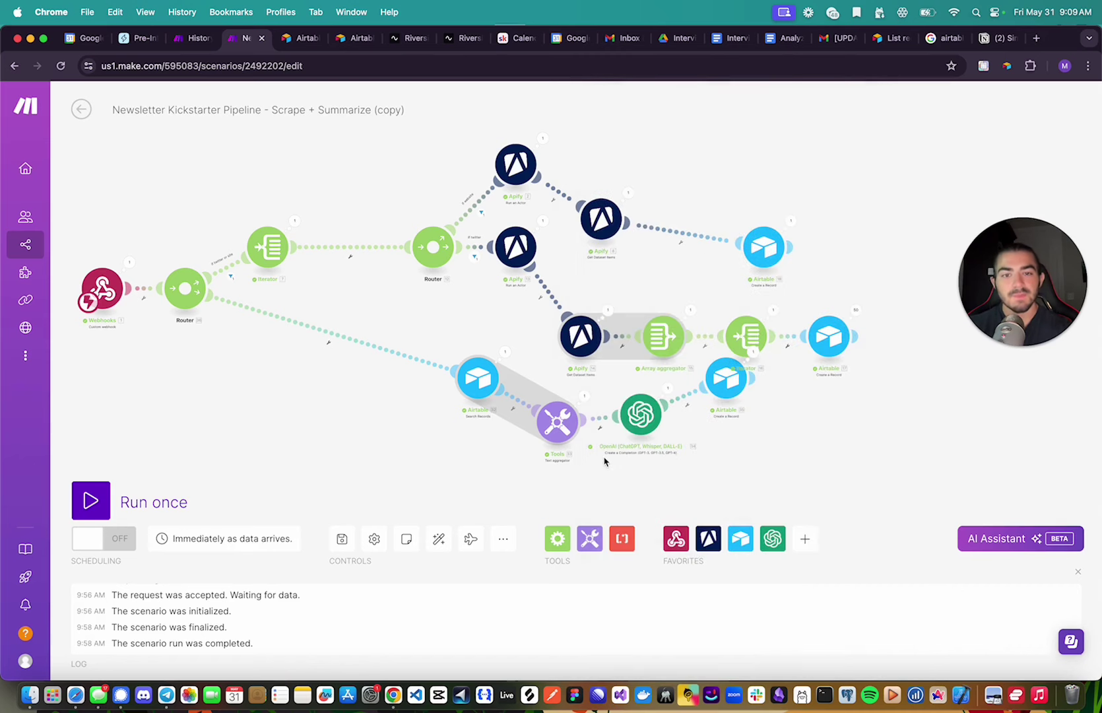
click(642, 417)
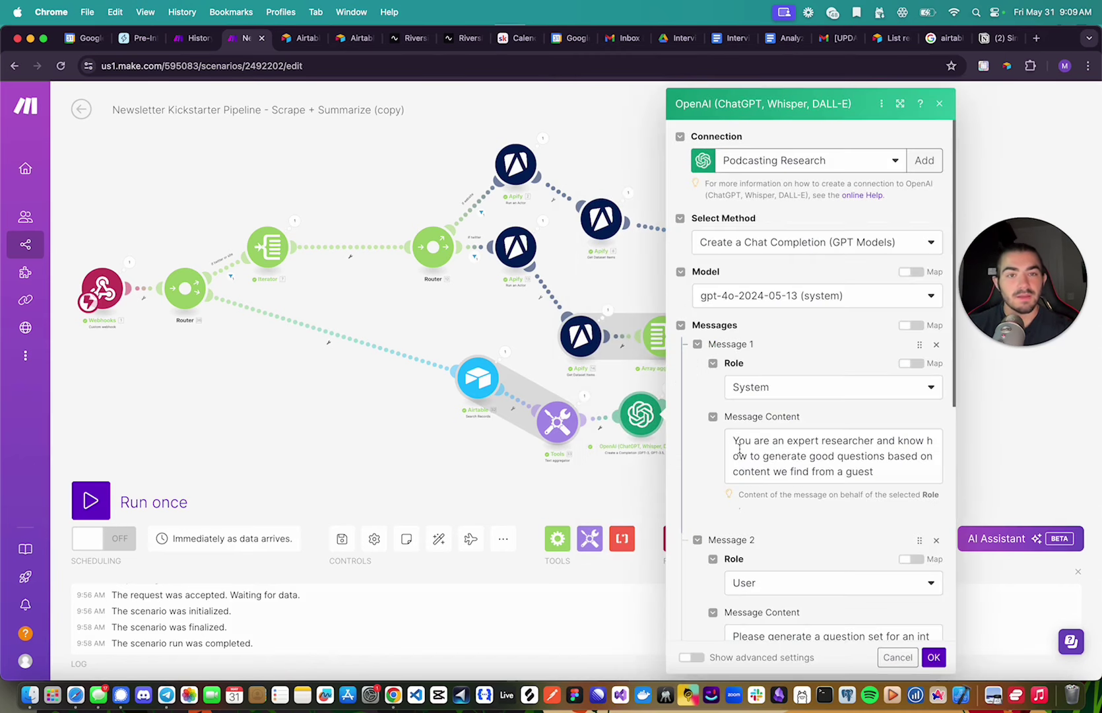
scroll(739, 449, down, 1)
scroll(776, 447, down, 2)
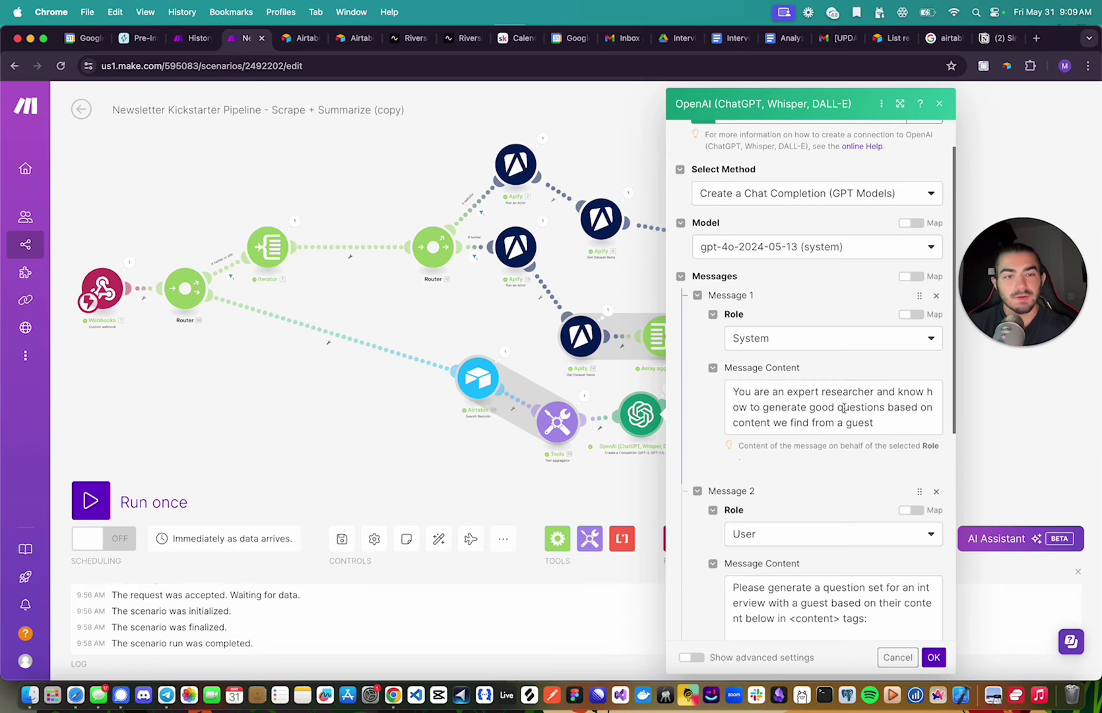
scroll(833, 452, down, 5)
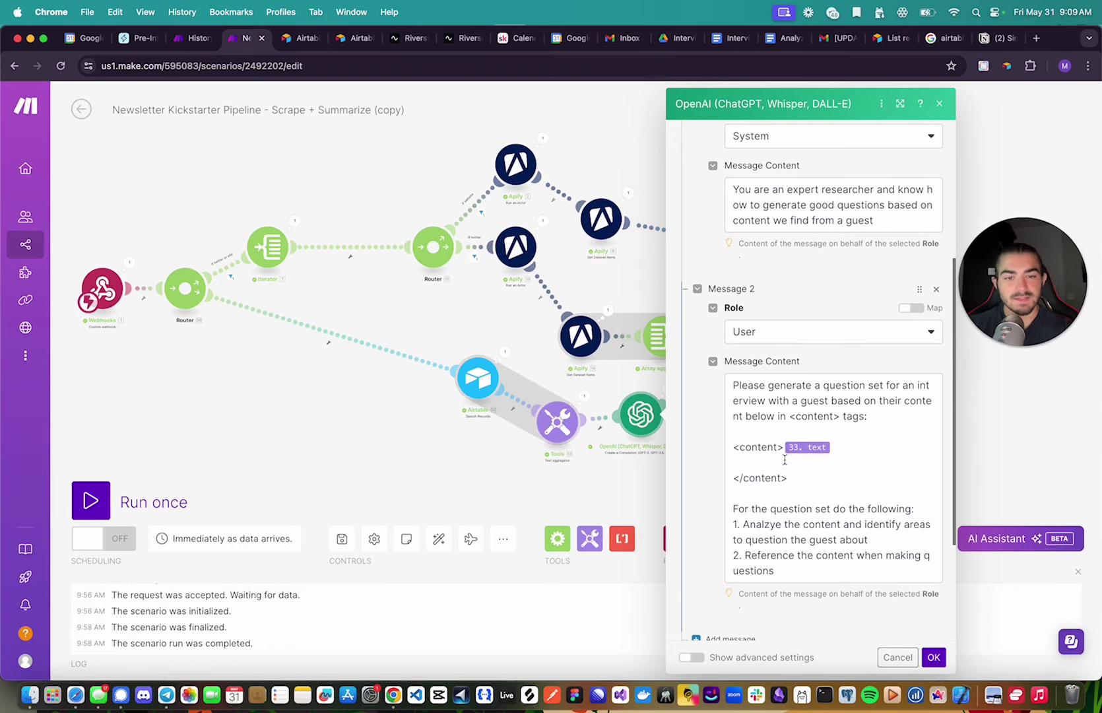
scroll(779, 482, down, 1)
Move the Airtable Create a Record module clear of the iterator, close Airtable's script editor, and Run once.
click(637, 470)
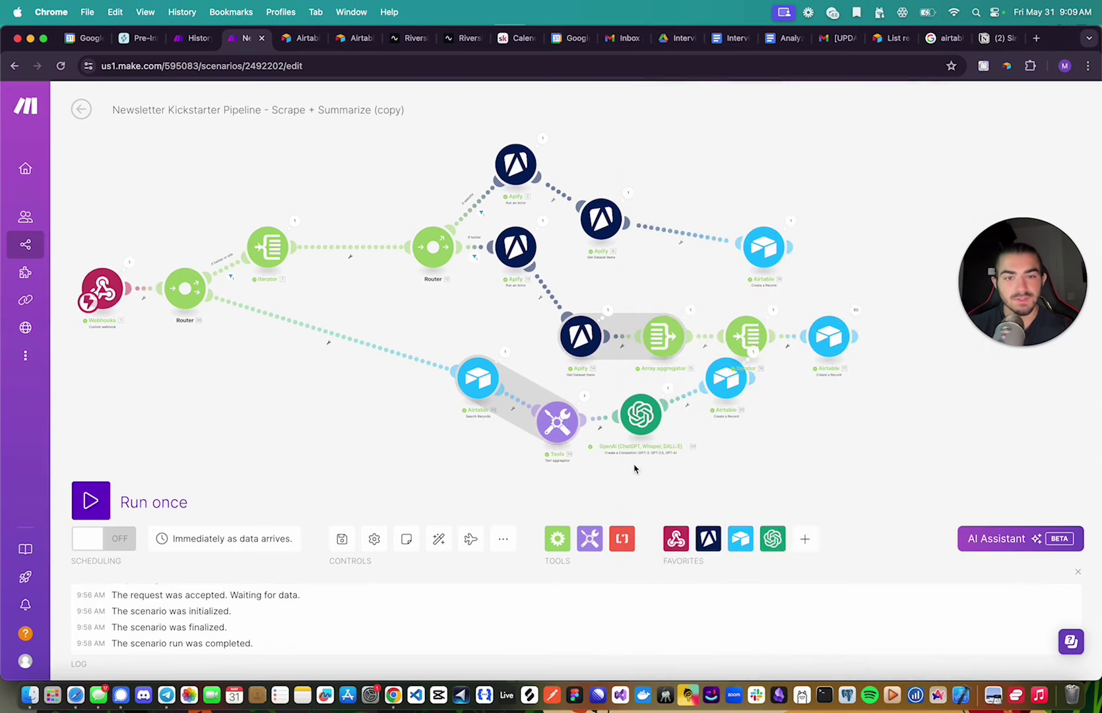
drag(731, 387, 742, 435)
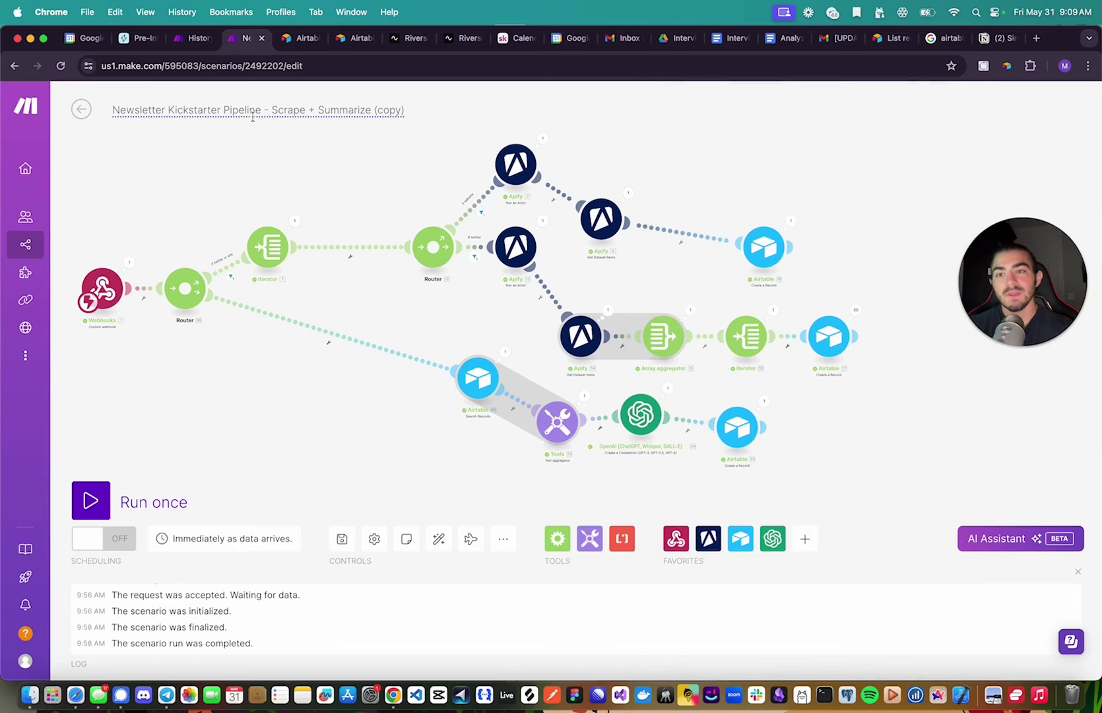
click(145, 41)
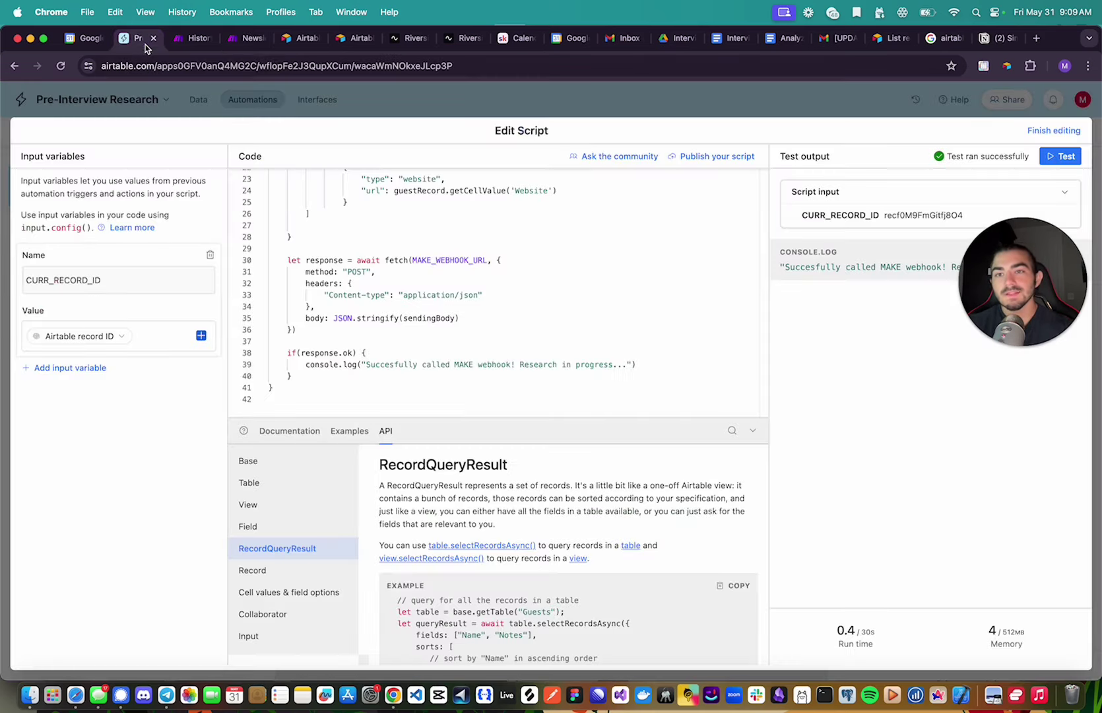
click(213, 99)
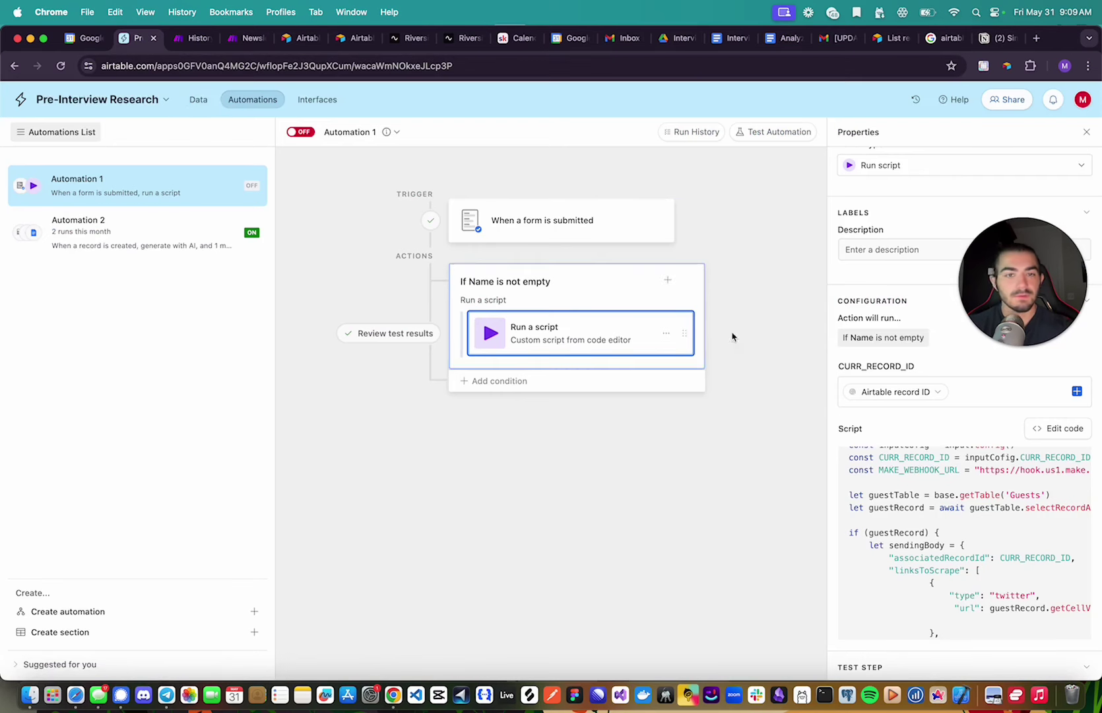
click(247, 39)
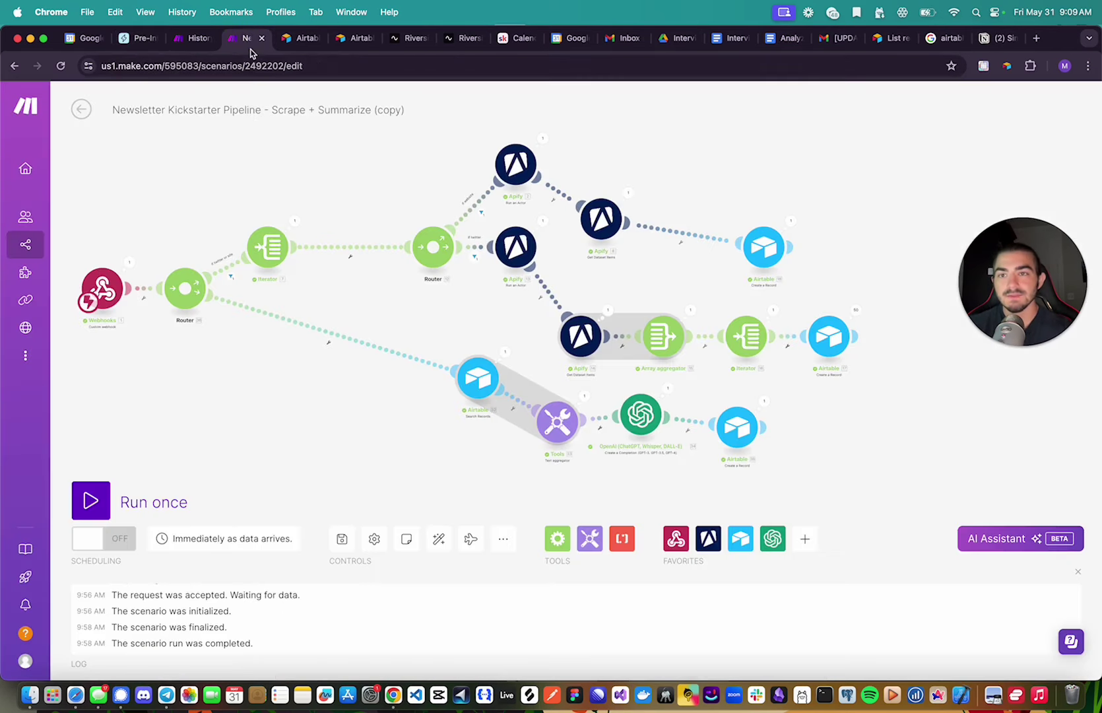
click(93, 497)
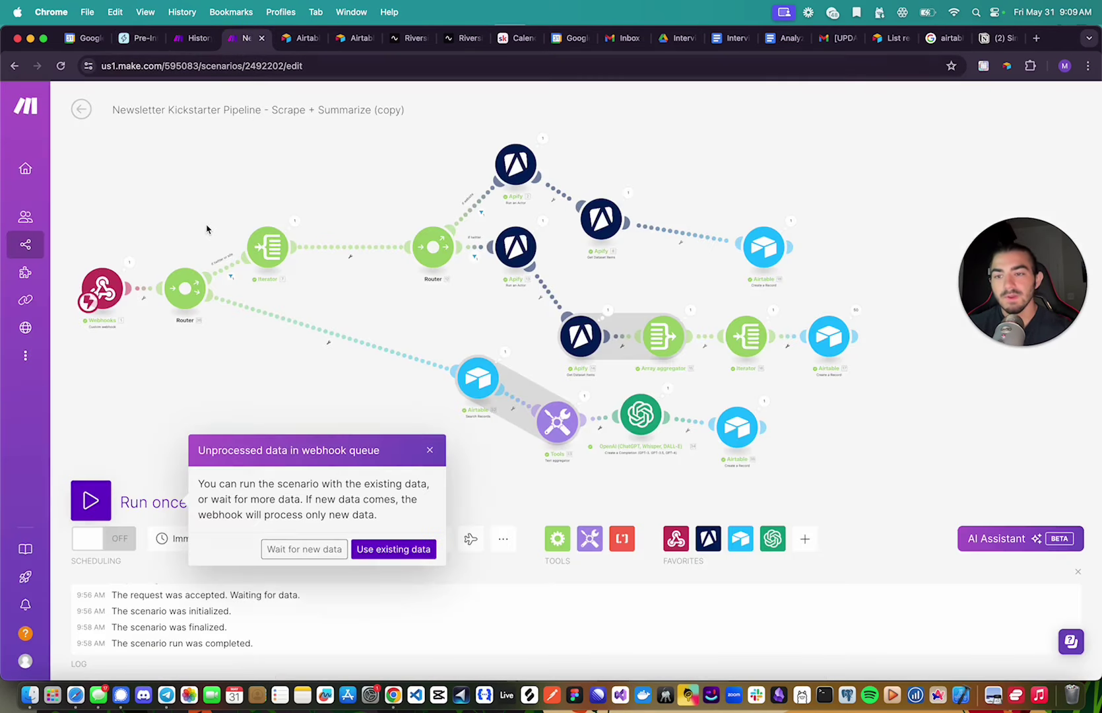
Choose Wait for new data, then test Airtable Automation 1's Run a script action.
click(330, 550)
click(135, 38)
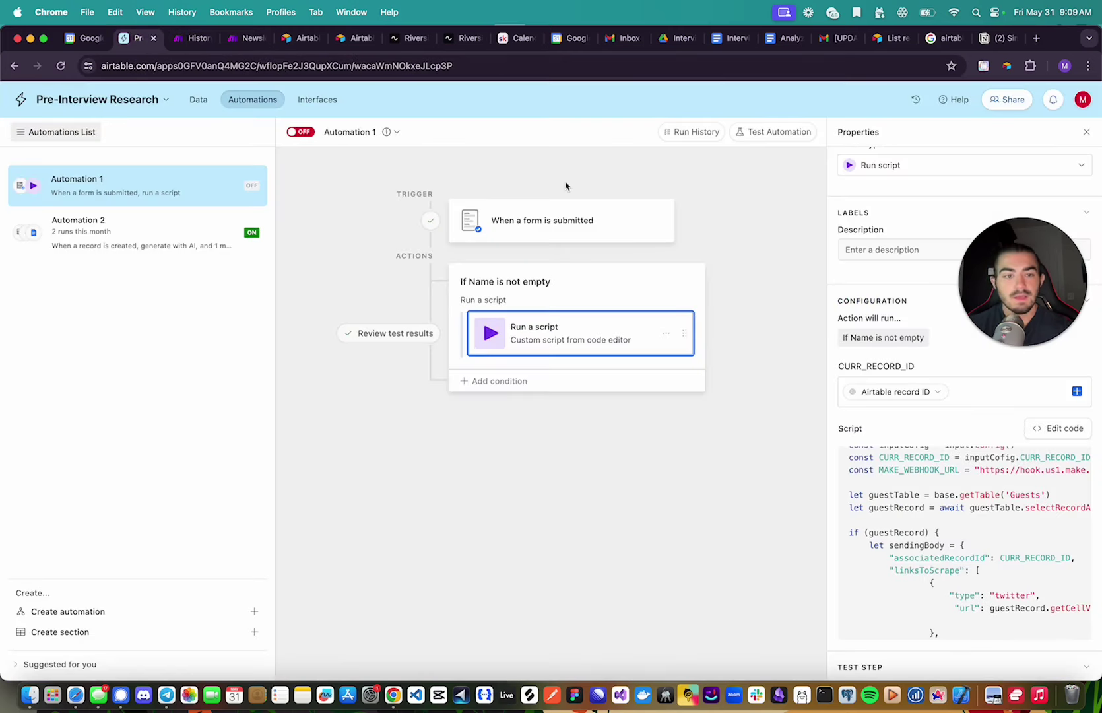
drag(1050, 325, 888, 276)
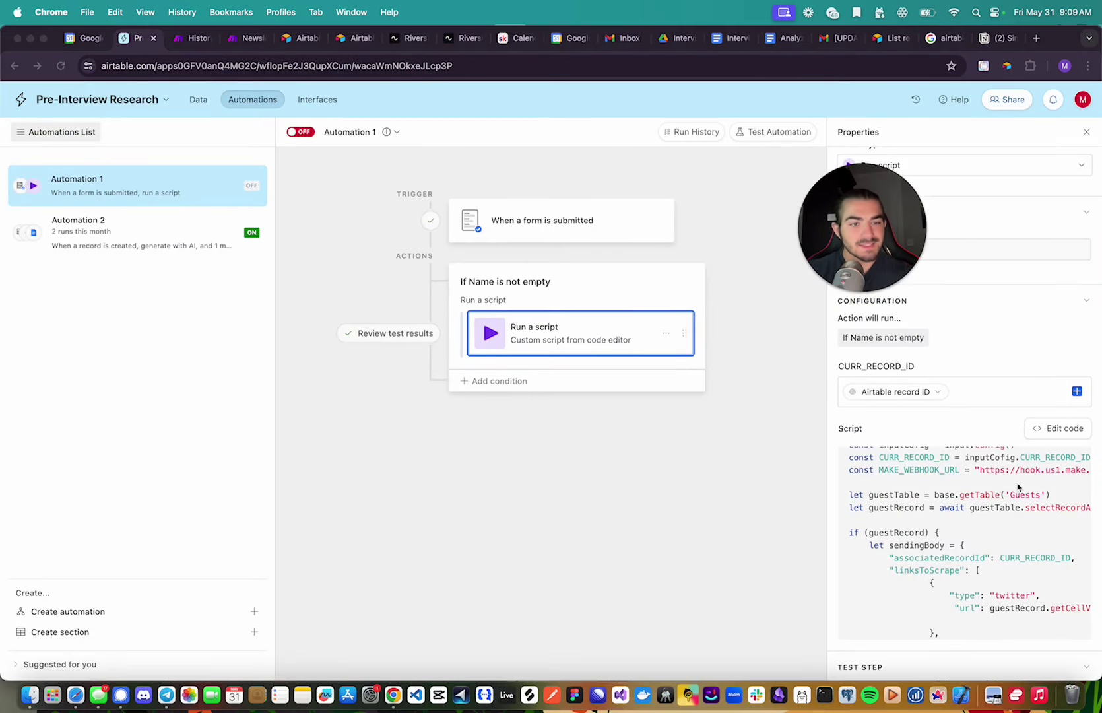
scroll(1026, 563, down, 5)
scroll(1027, 561, down, 4)
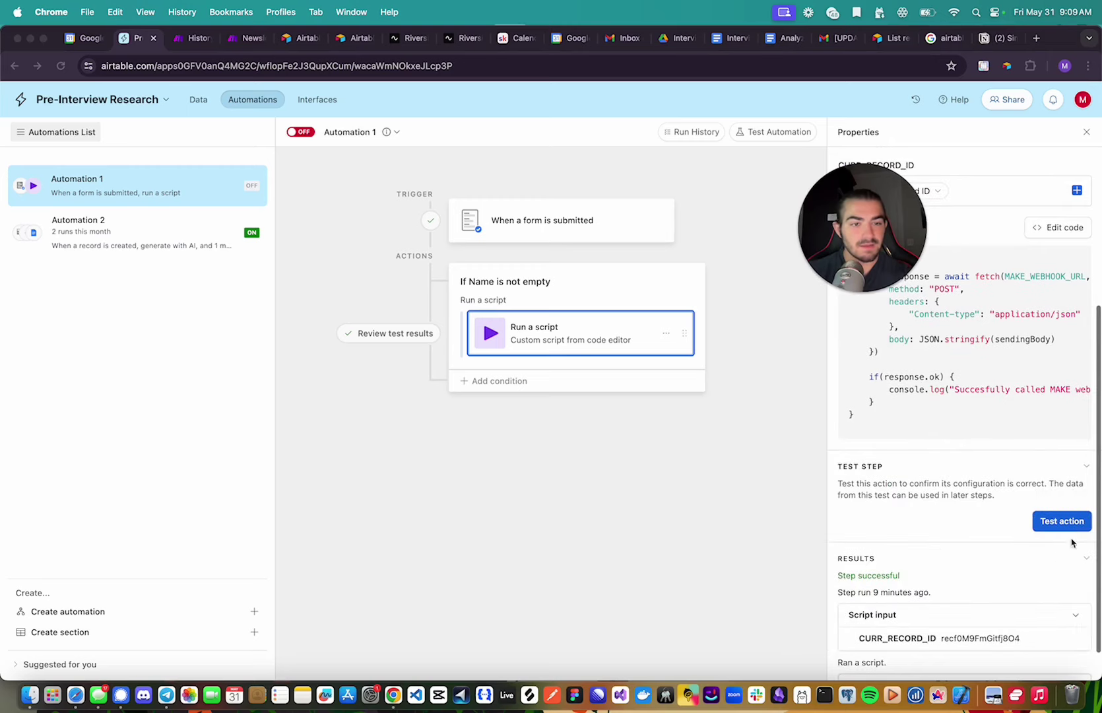
click(1067, 525)
click(1065, 523)
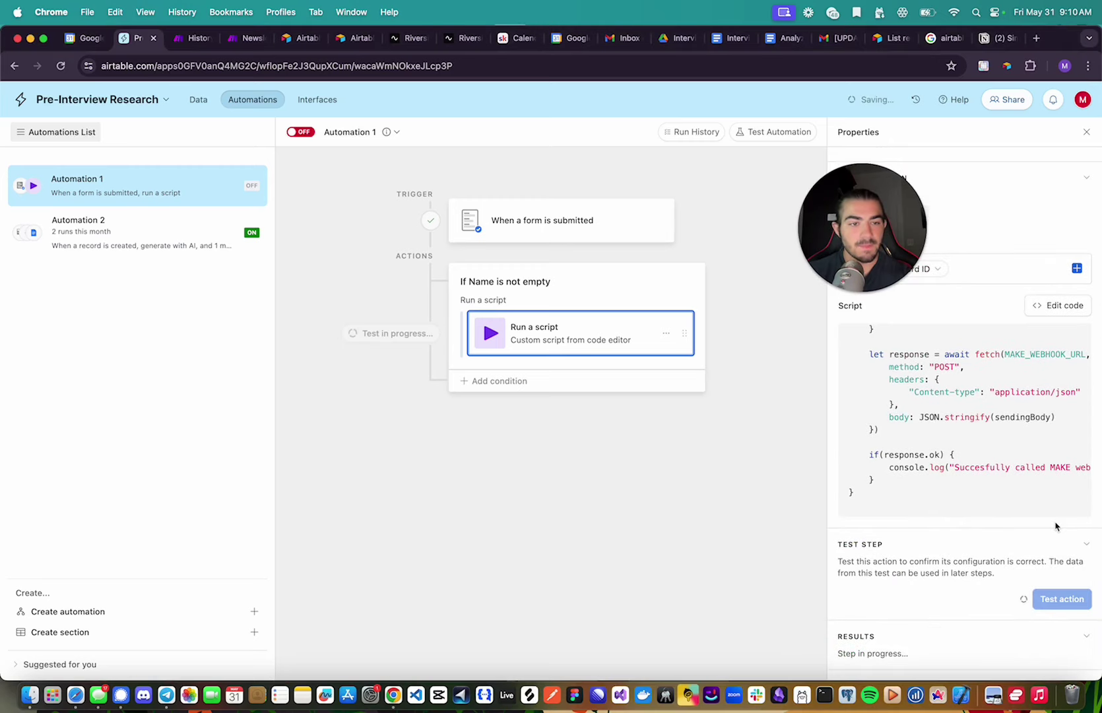
Watch the Make scenario execute the webhook-triggered run, panning and zooming to follow it.
click(245, 38)
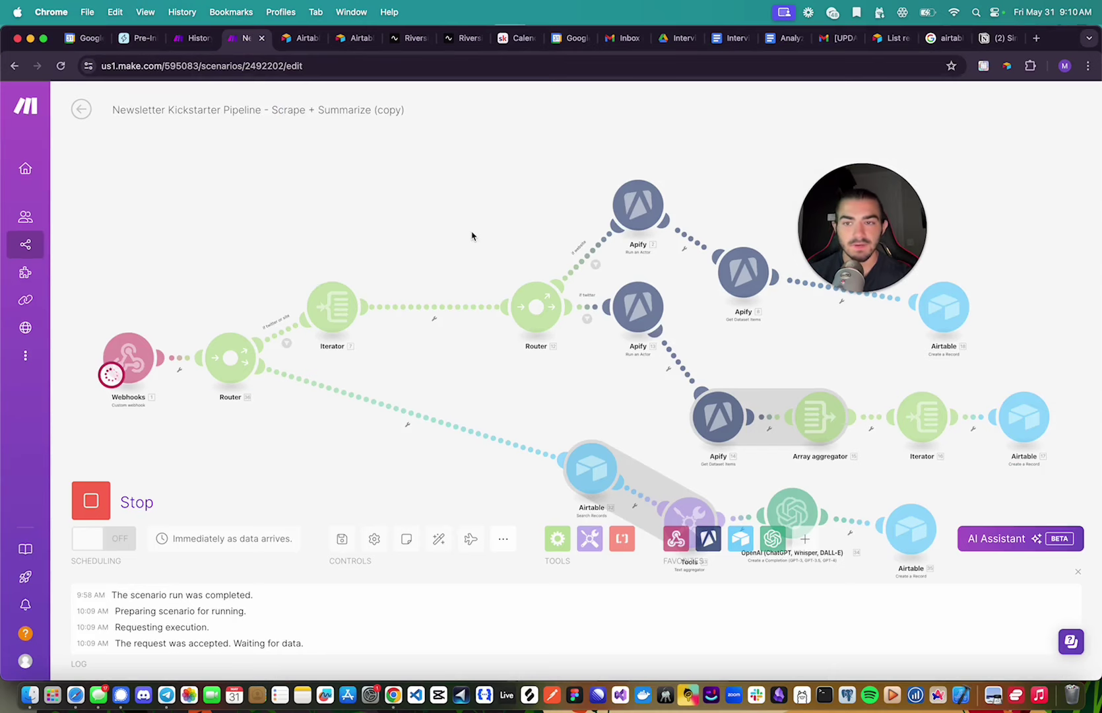
drag(473, 236, 440, 234)
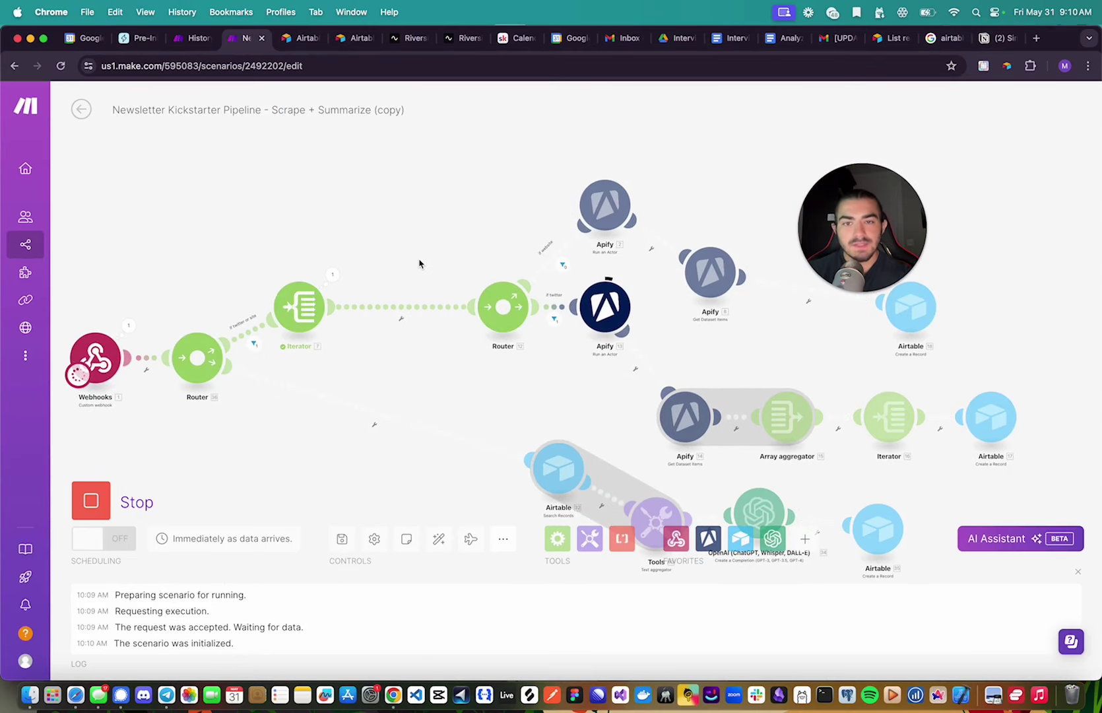
scroll(419, 264, down, 2)
drag(427, 247, 421, 256)
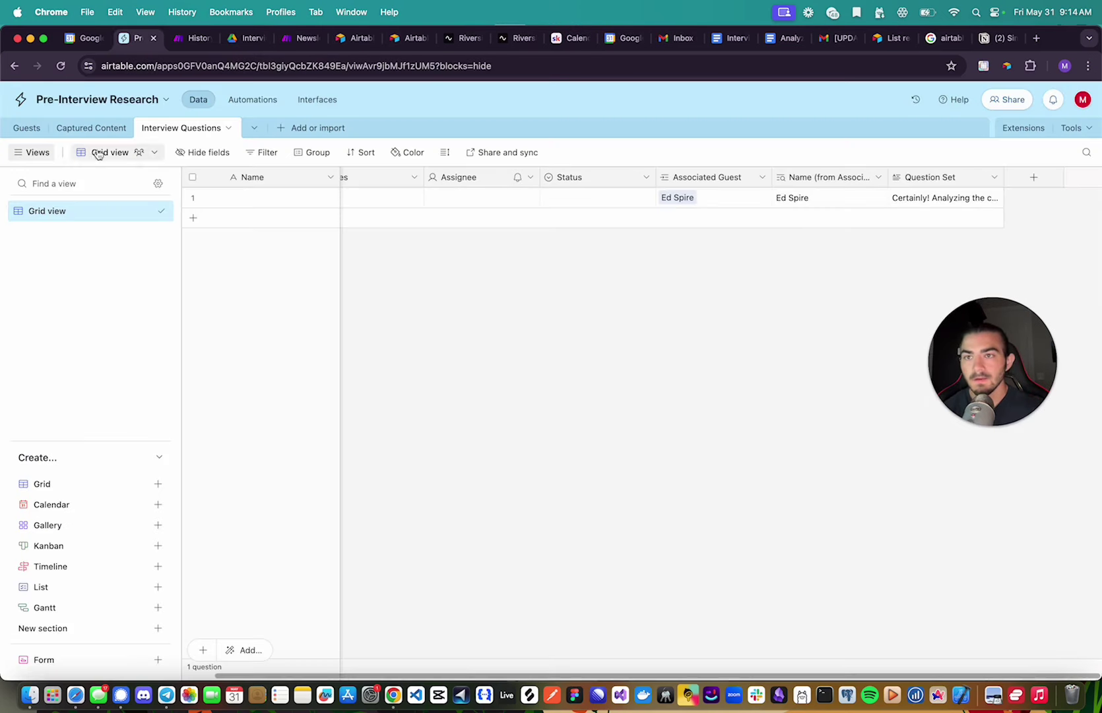
Scroll through the guest's scraped posts in Captured Content, then return to the Make scenario.
click(83, 132)
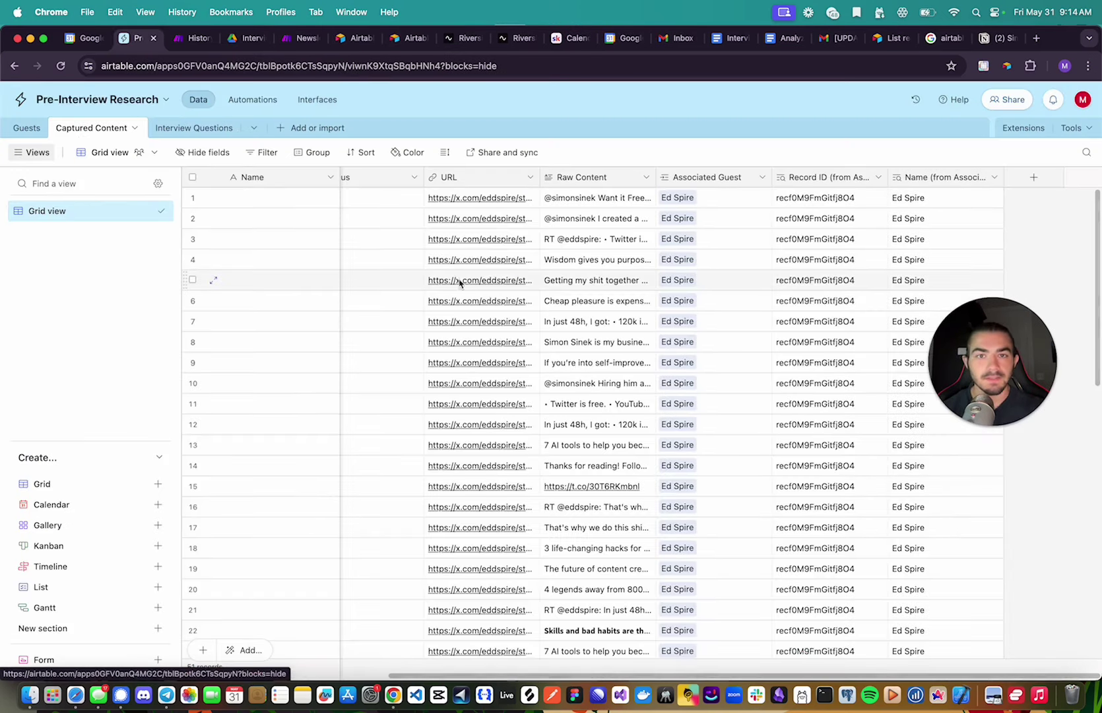
scroll(475, 316, down, 1)
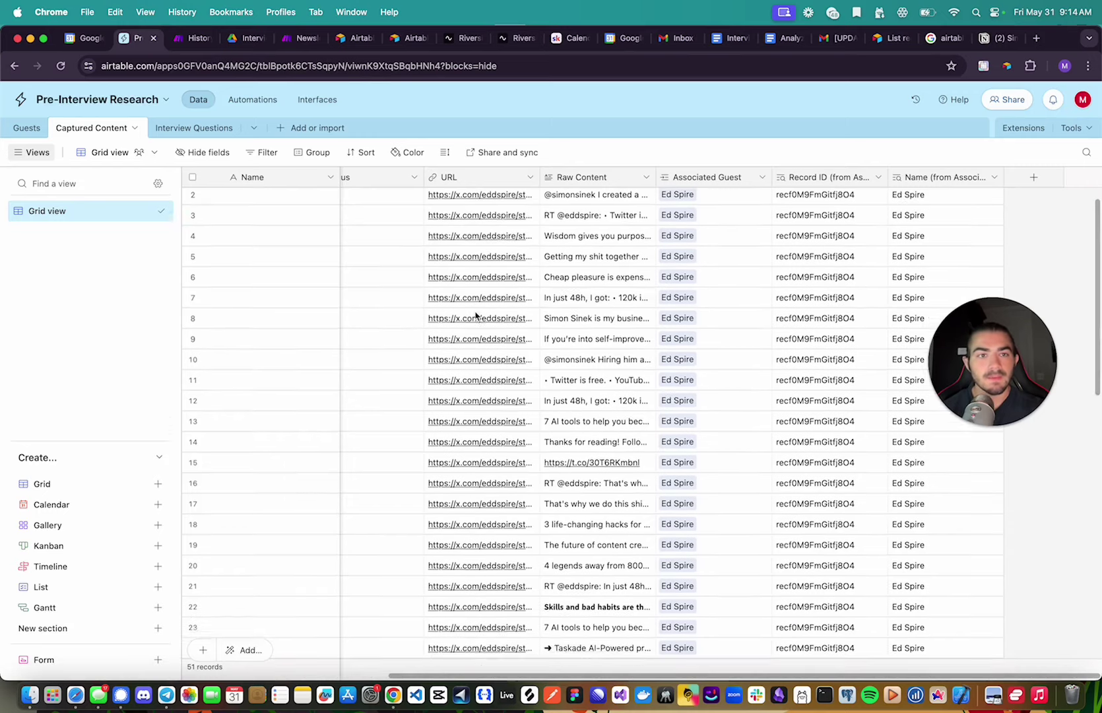
scroll(475, 316, down, 10)
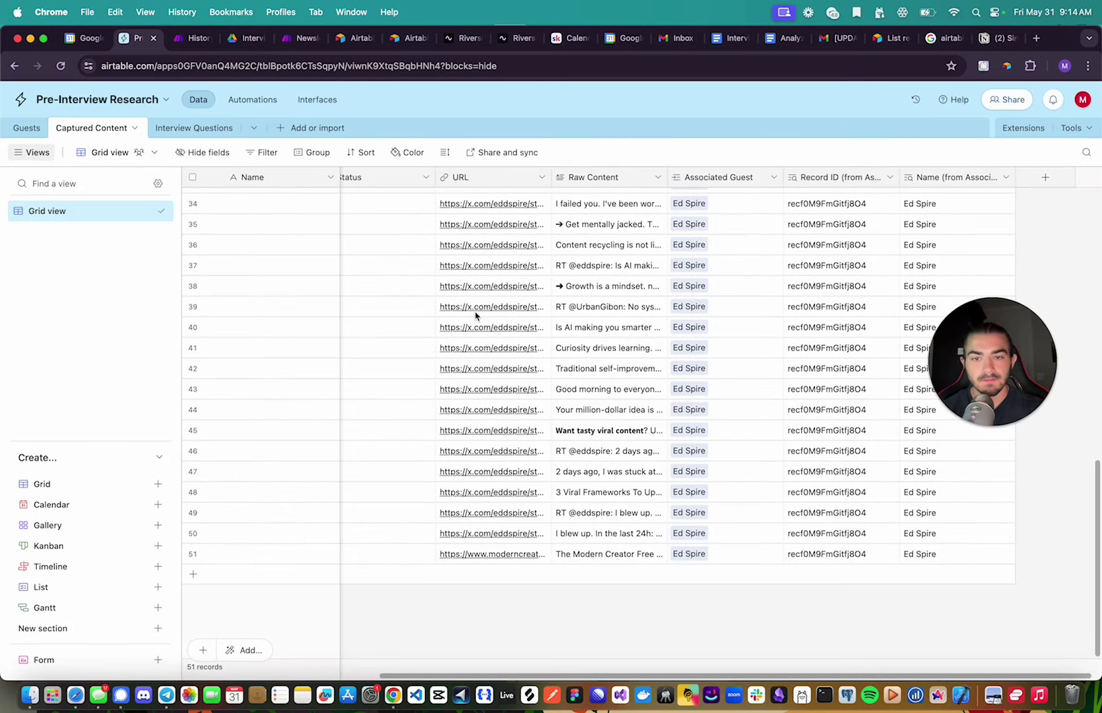
scroll(475, 316, up, 3)
scroll(475, 316, left, 1)
scroll(475, 316, down, 4)
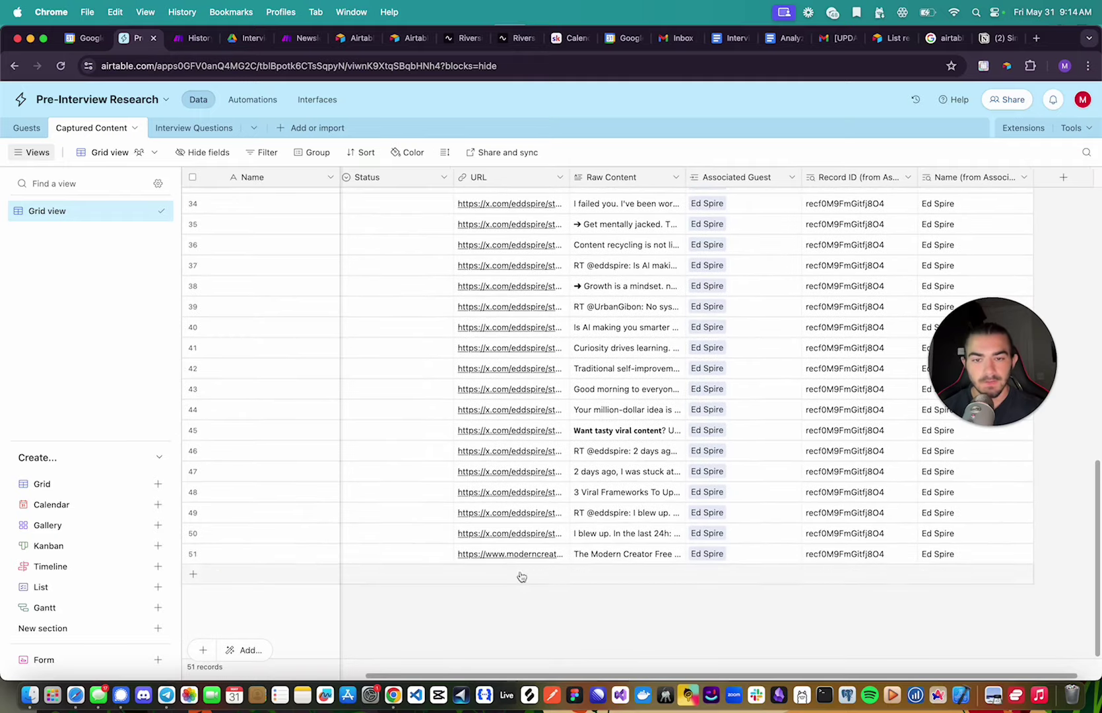
scroll(645, 501, up, 4)
scroll(645, 501, right, 1)
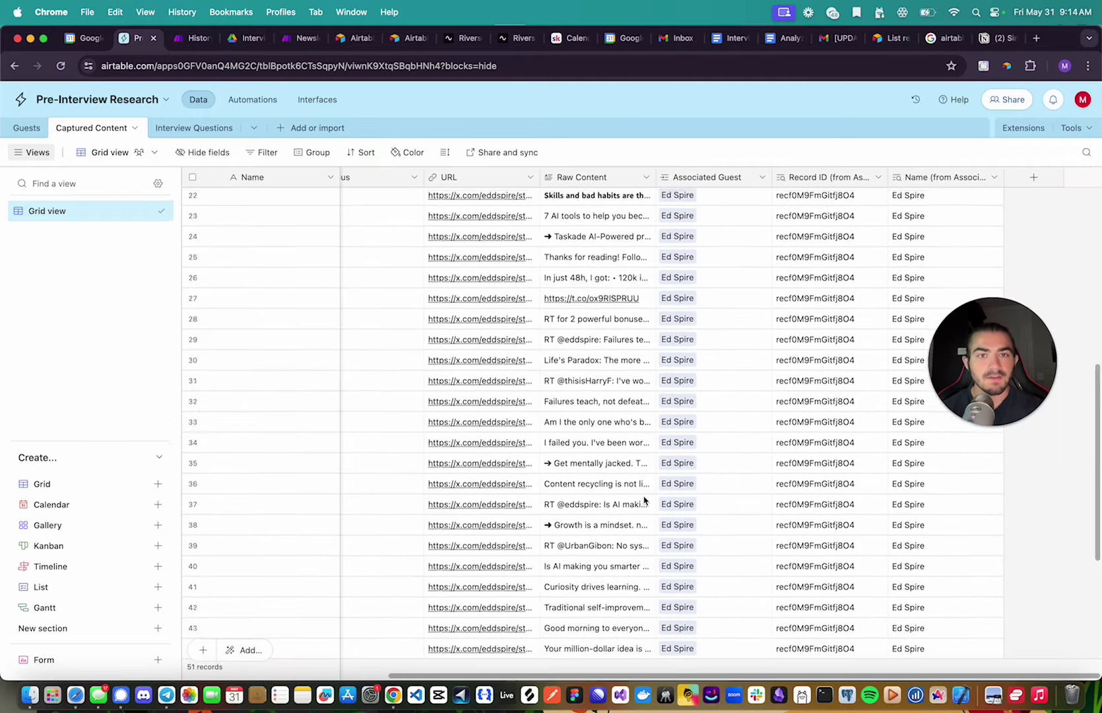
scroll(660, 429, up, 2)
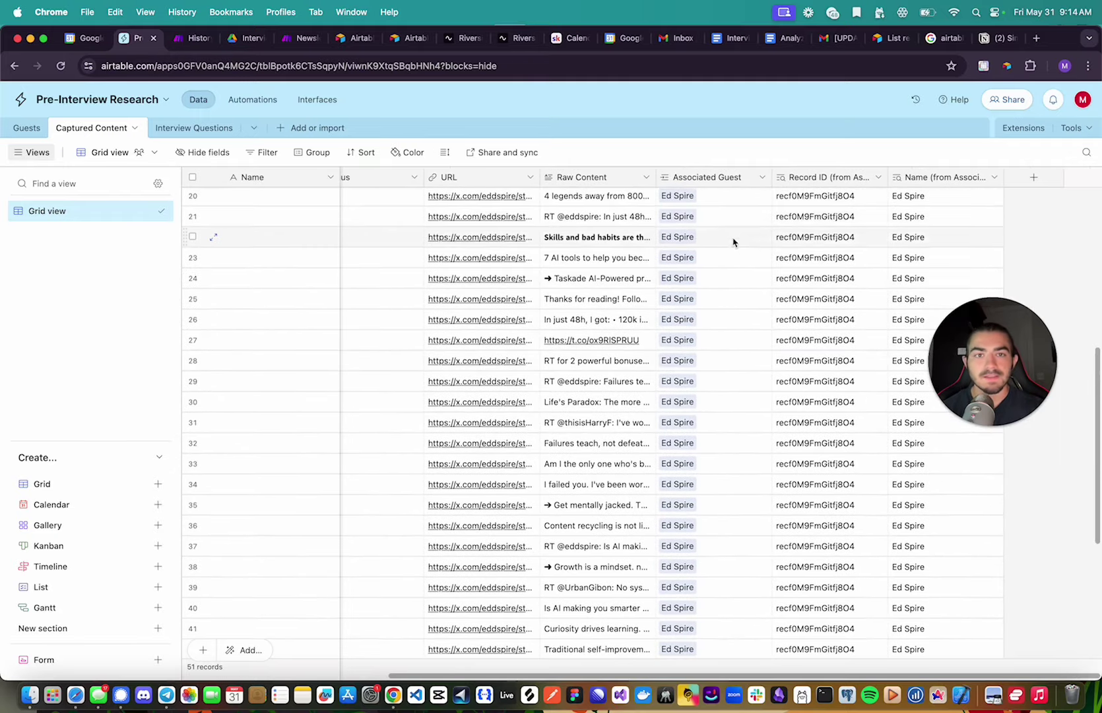
scroll(711, 211, up, 6)
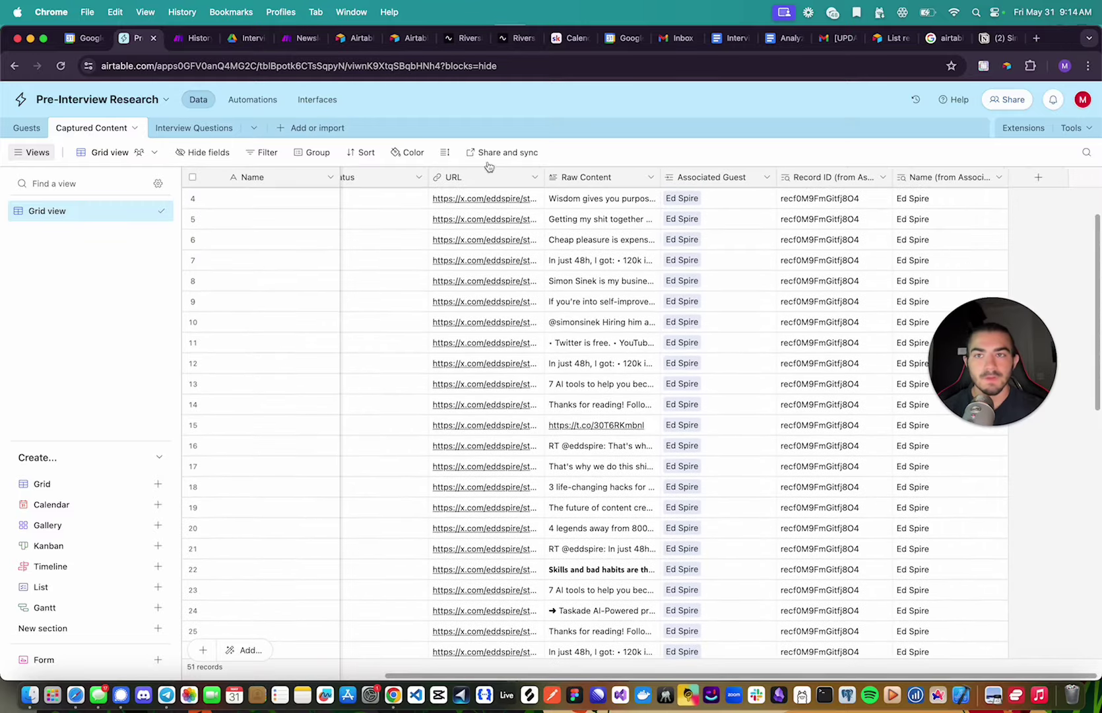
click(288, 40)
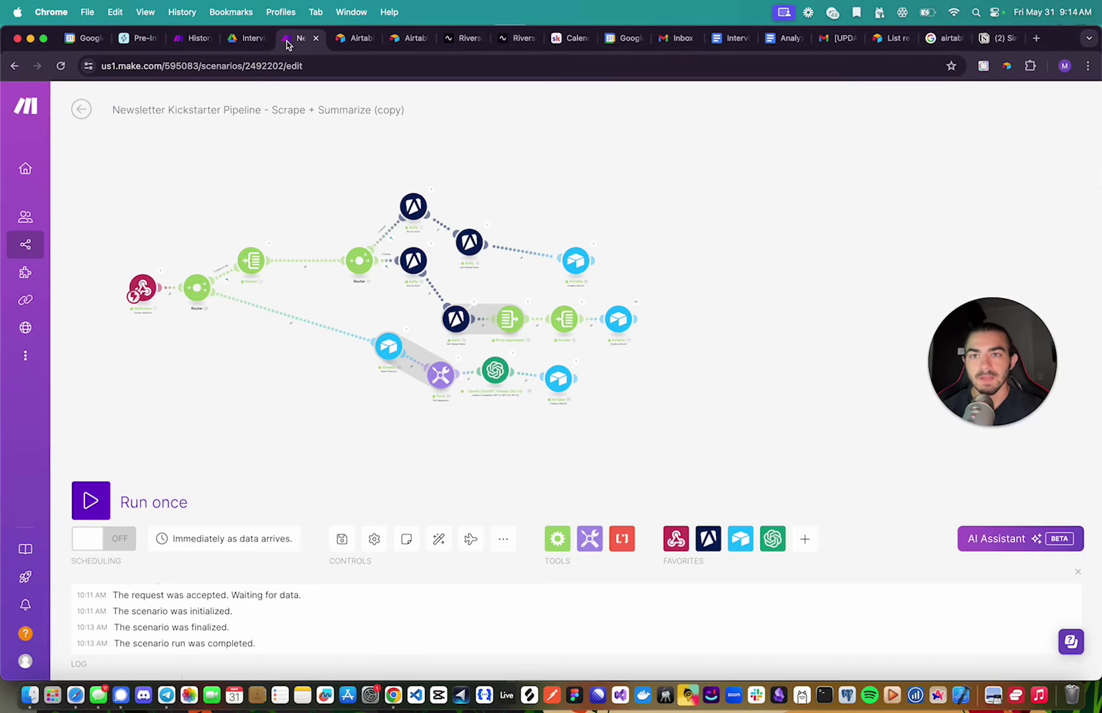
Review the Airtable Create Record mapping of post URL, raw text and guest record, then the Search Records module.
click(621, 322)
scroll(792, 396, down, 5)
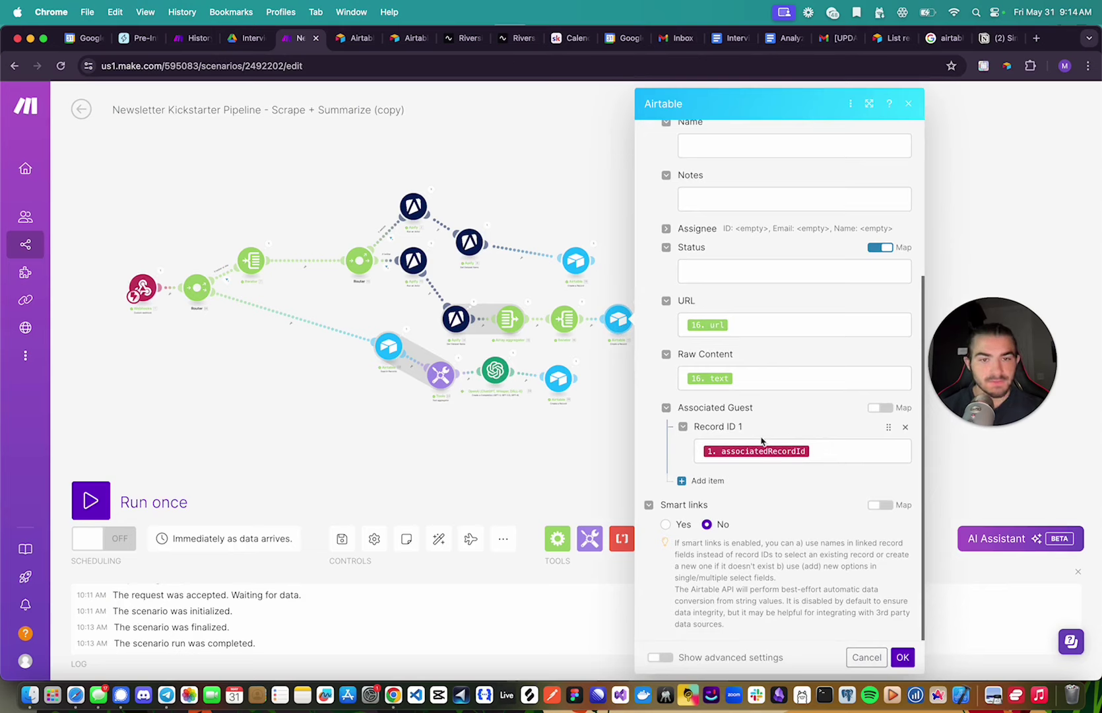
scroll(771, 406, up, 1)
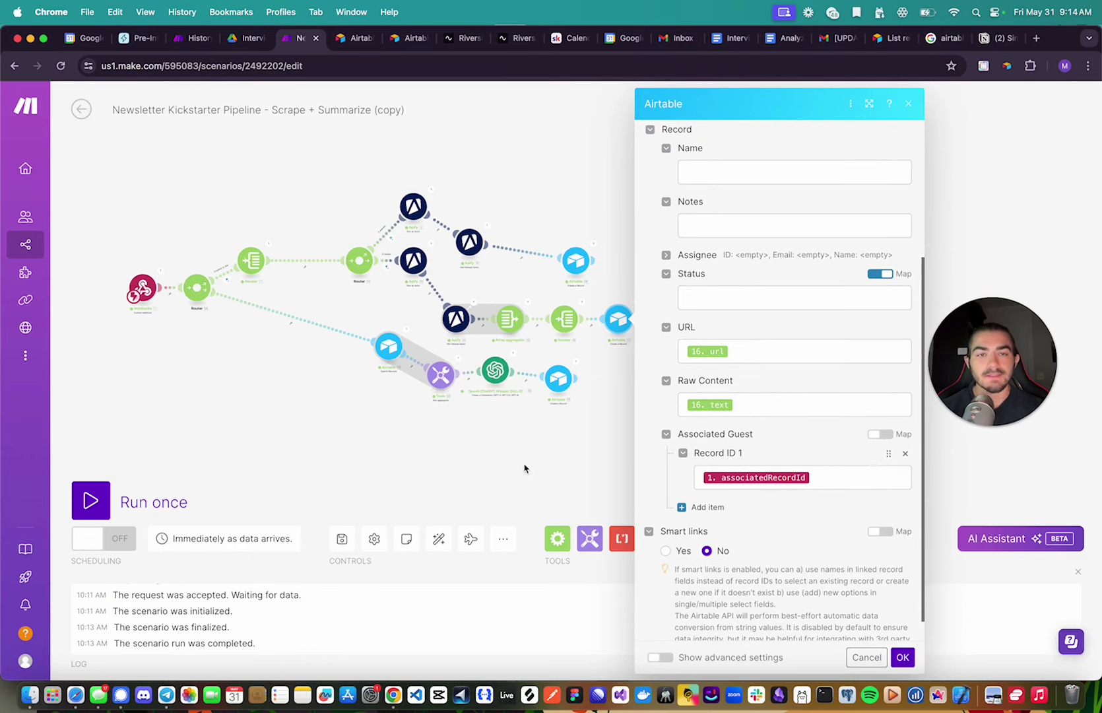
click(387, 350)
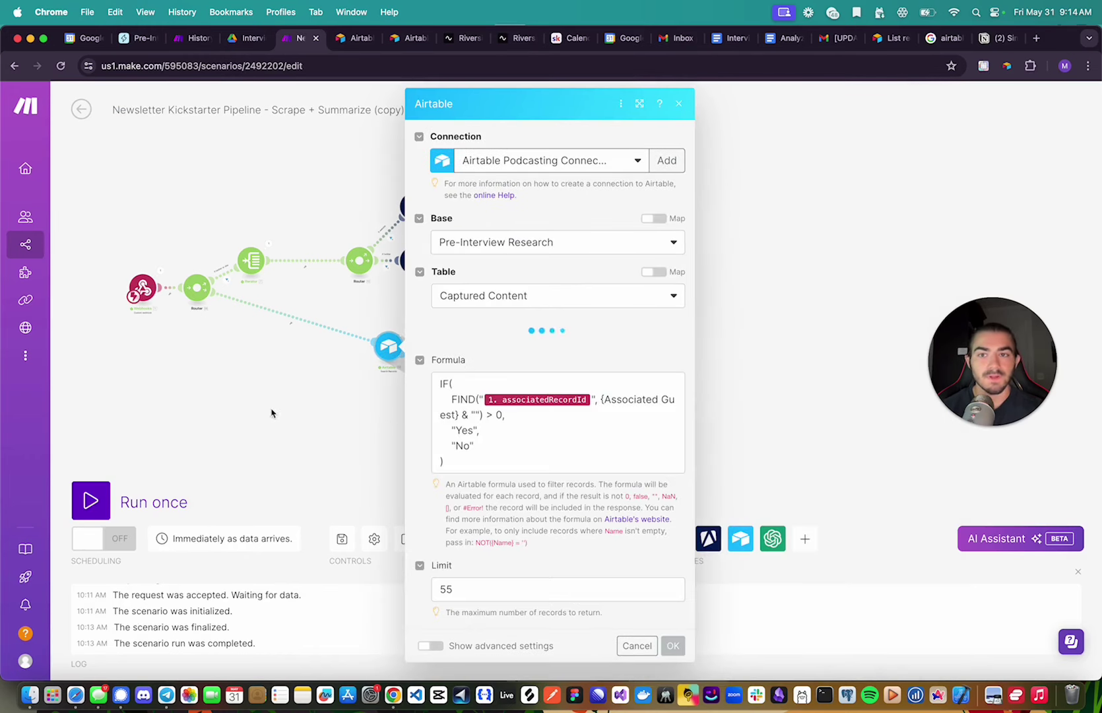
click(344, 317)
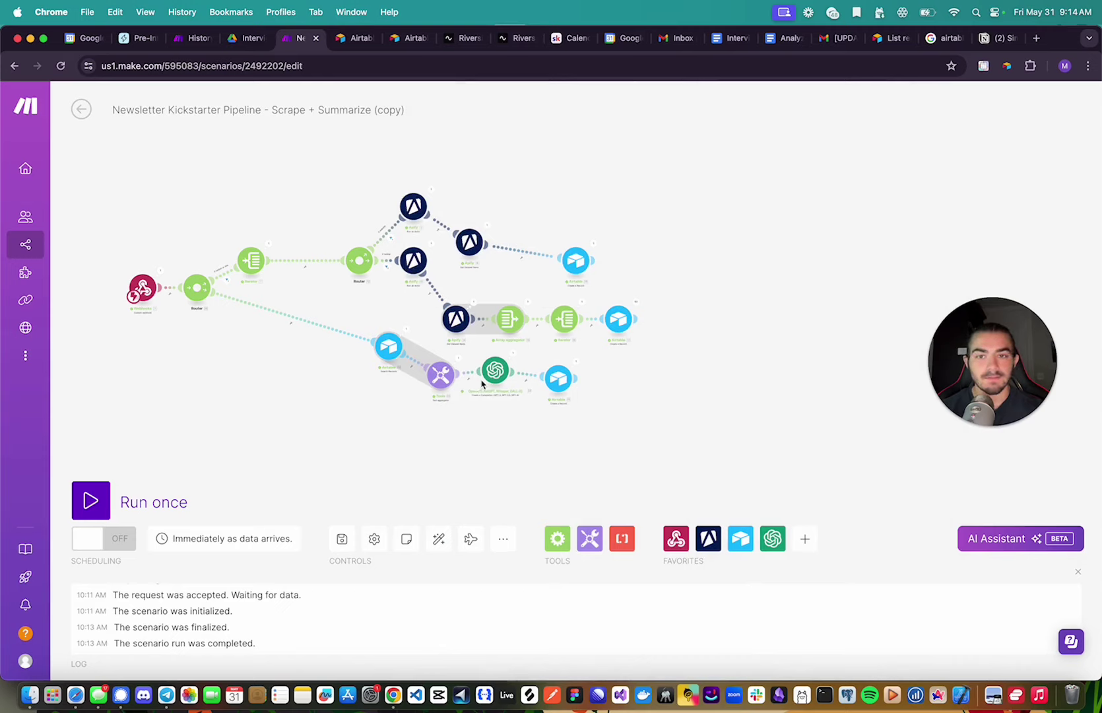
In the Pre-Interview Research base, expand the guest's Question Set cell in Interview Questions.
click(128, 42)
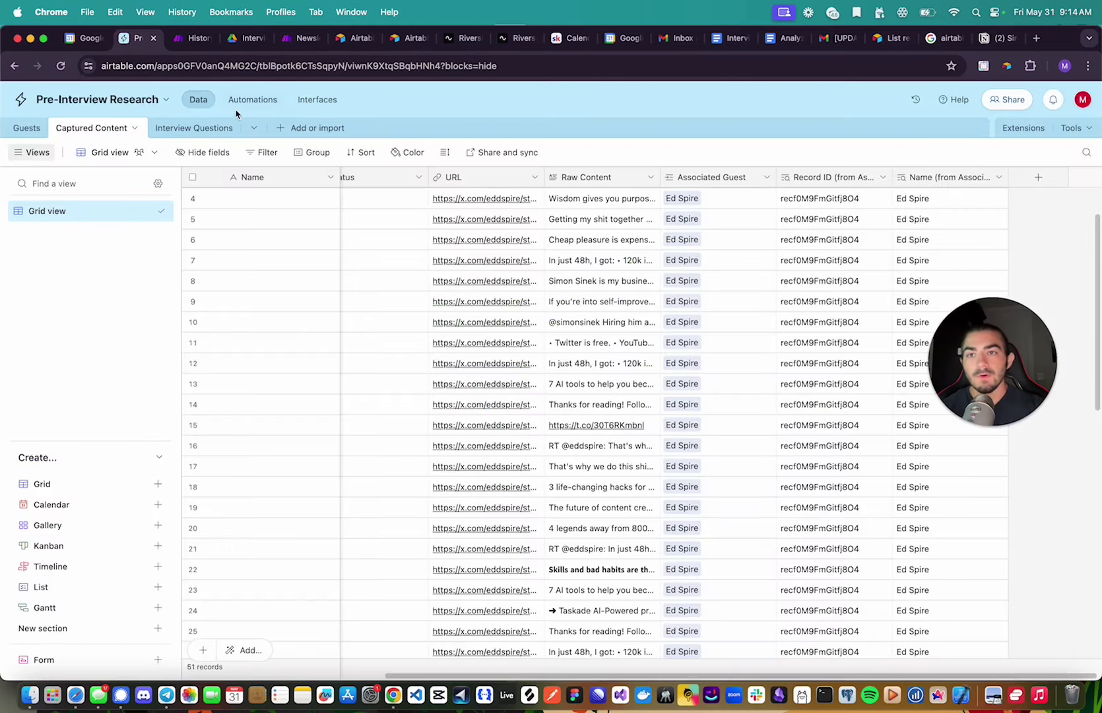
click(198, 127)
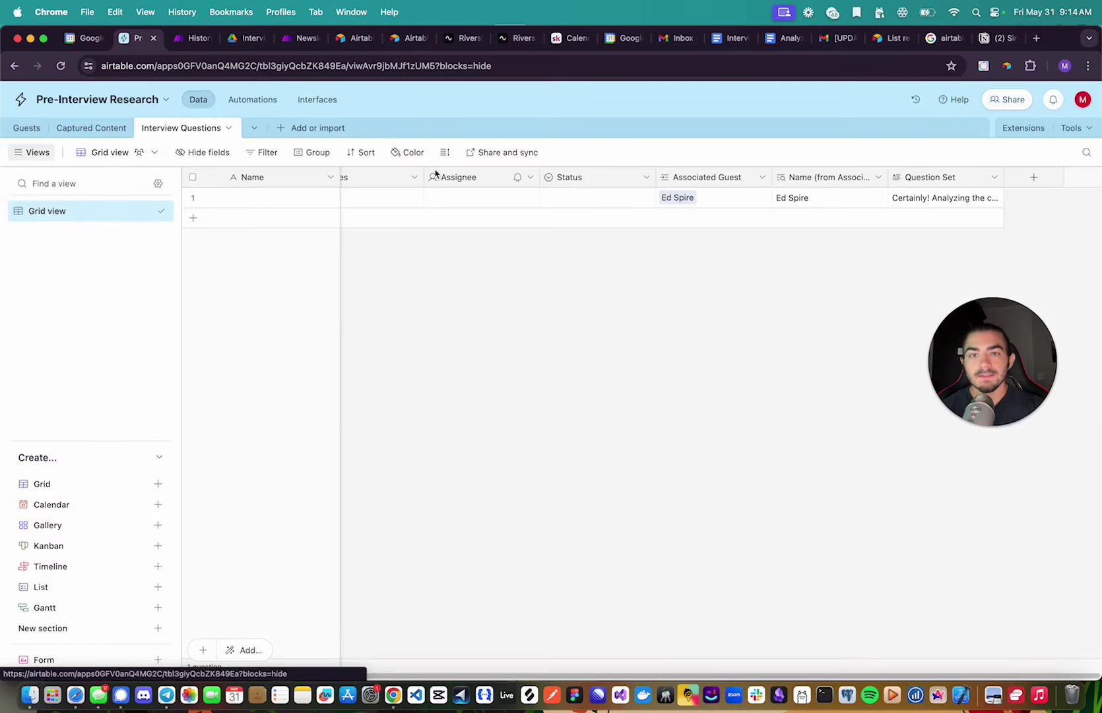
click(930, 203)
click(996, 198)
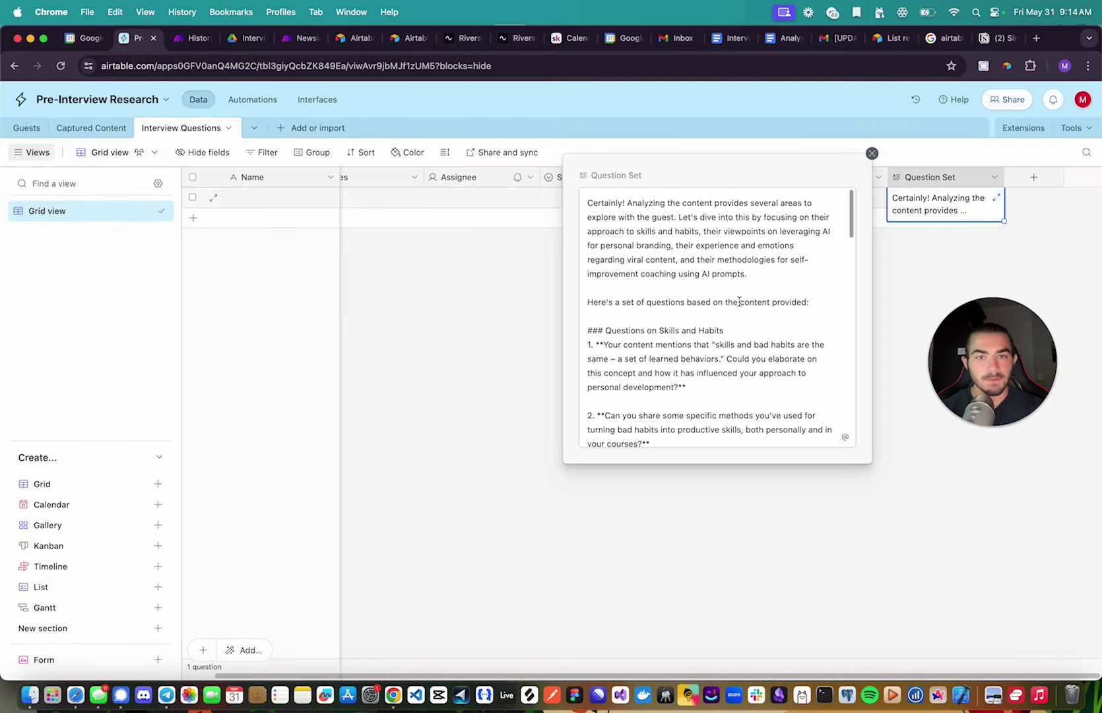
Read through the generated questions on habits, AI content and virality, then close the expanded view.
scroll(740, 302, down, 2)
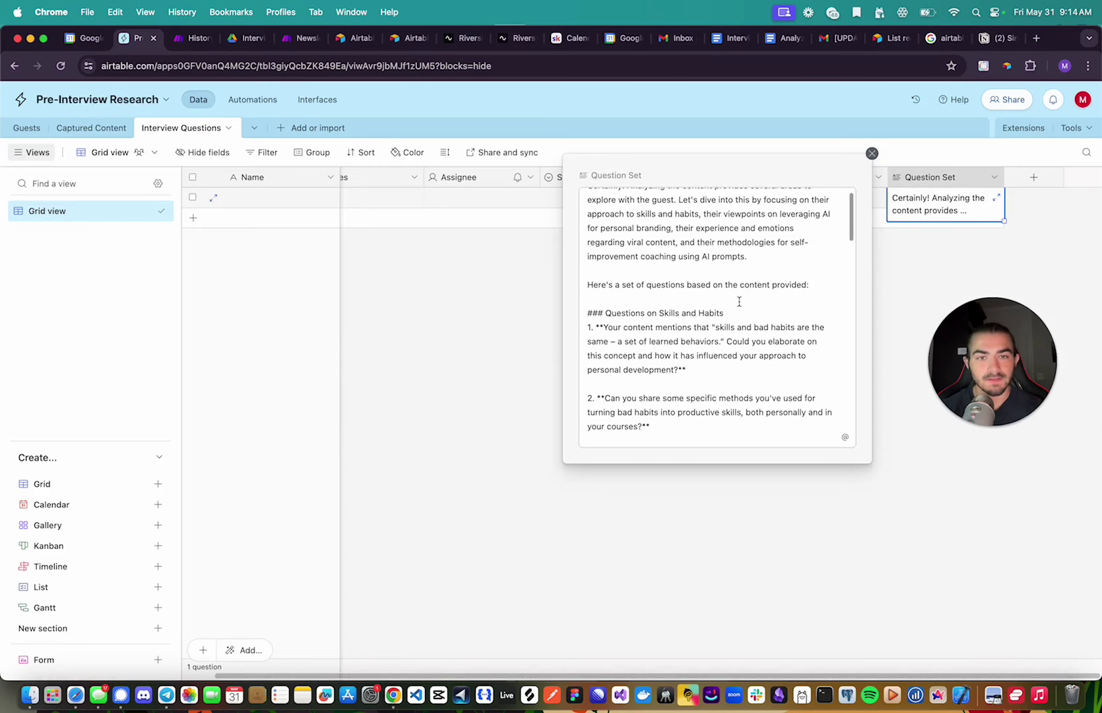
scroll(739, 302, down, 2)
scroll(760, 334, down, 2)
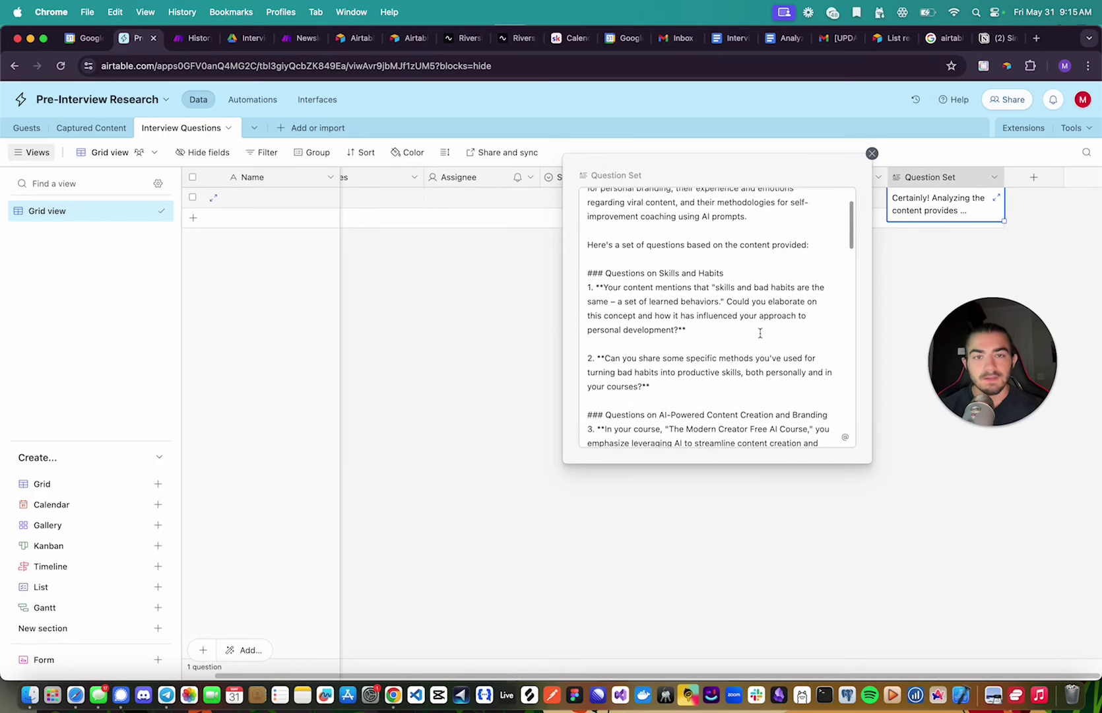
scroll(761, 333, down, 1)
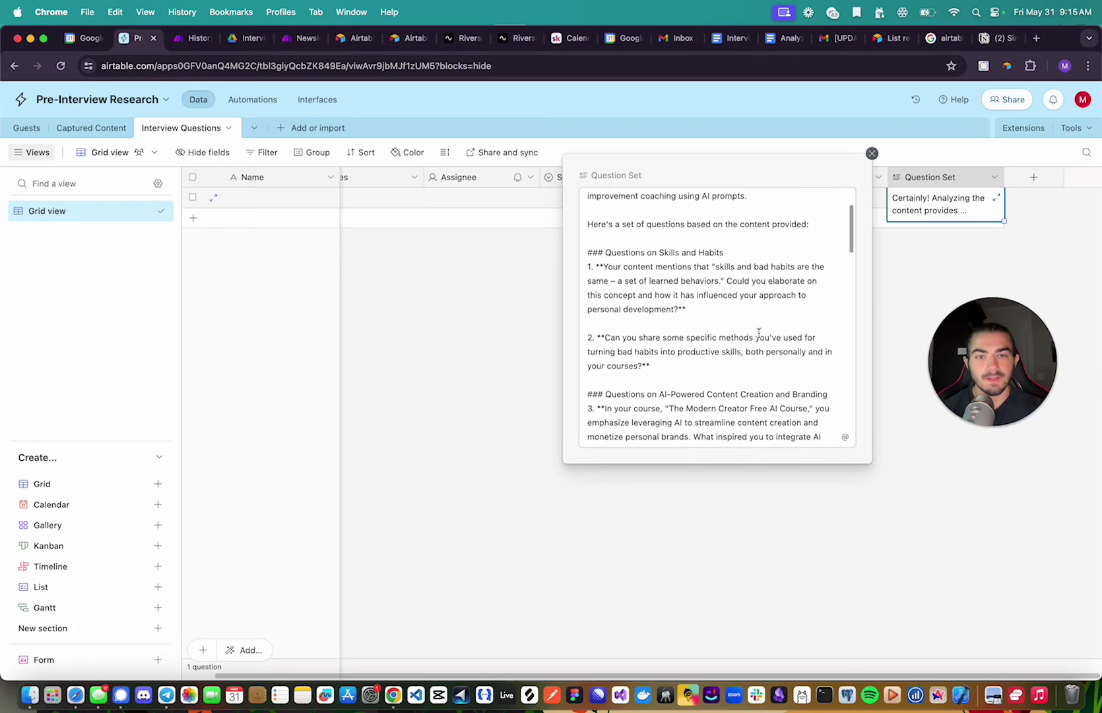
scroll(759, 333, down, 5)
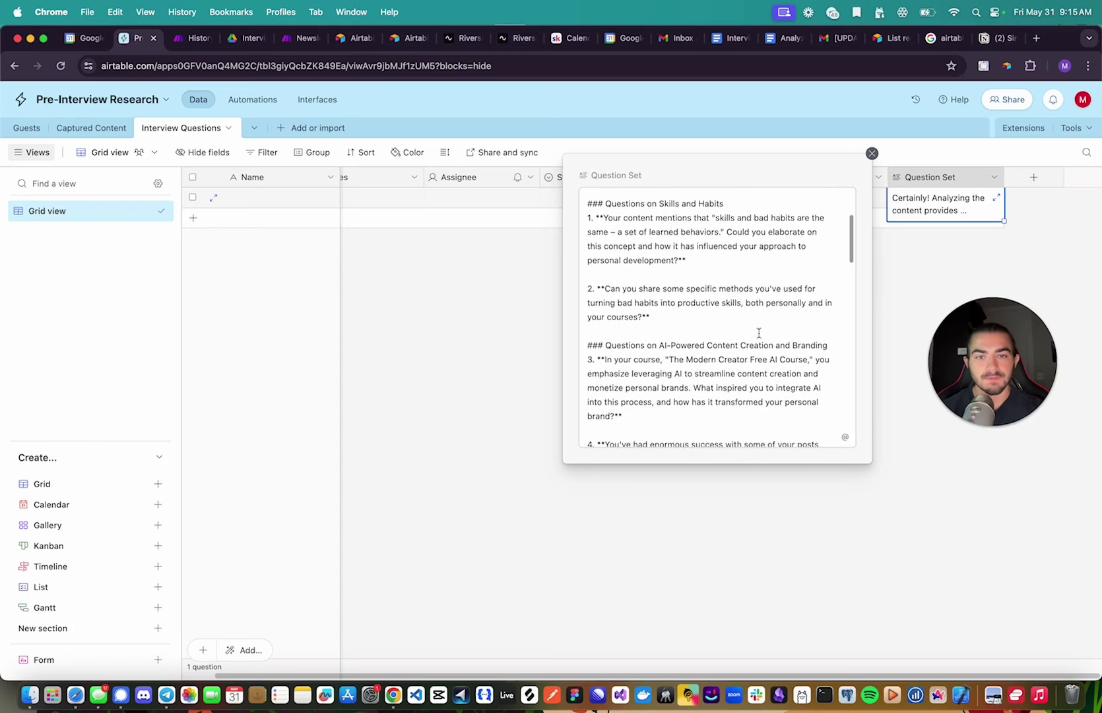
scroll(759, 333, down, 3)
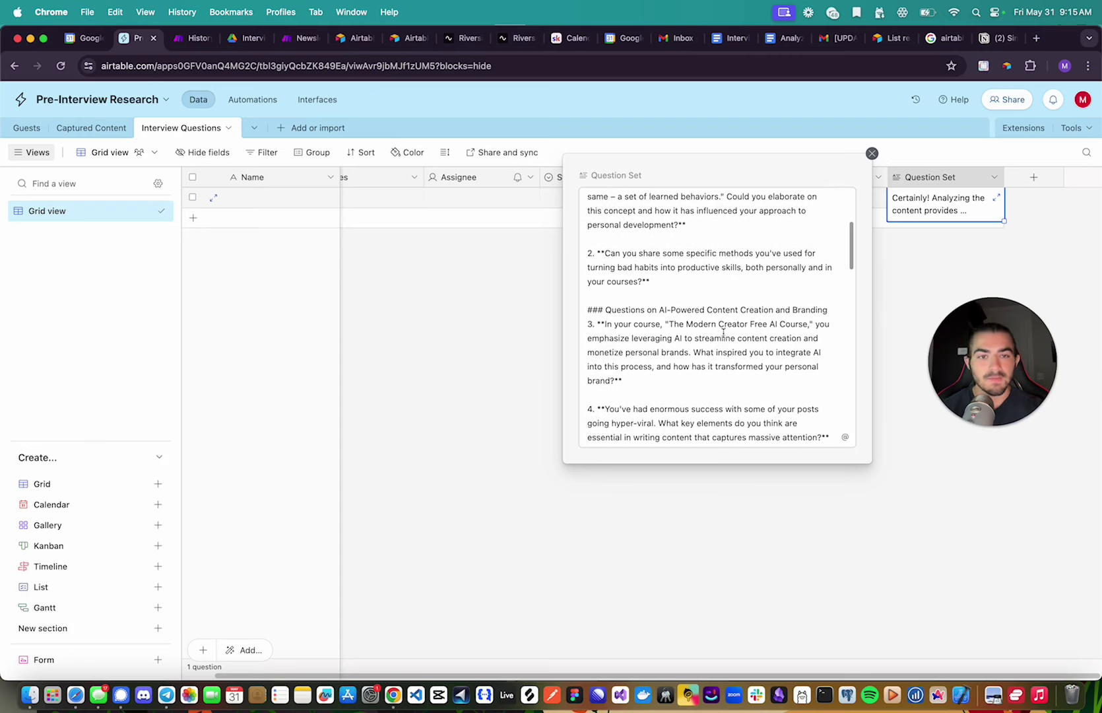
scroll(724, 334, down, 3)
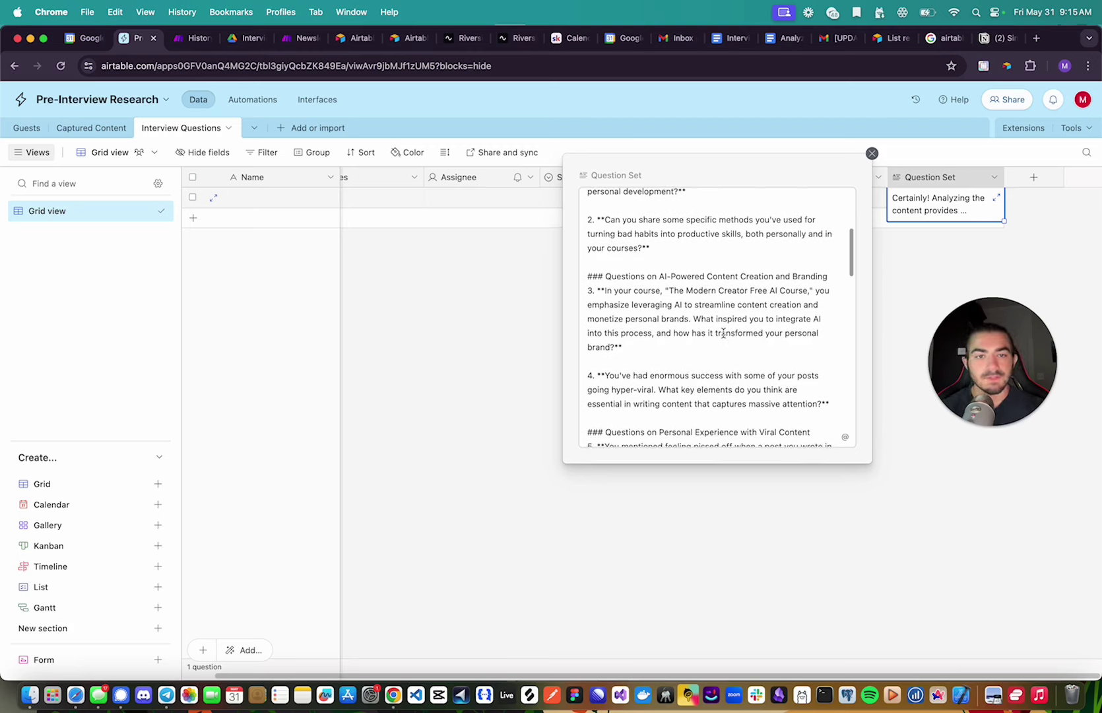
scroll(724, 333, down, 1)
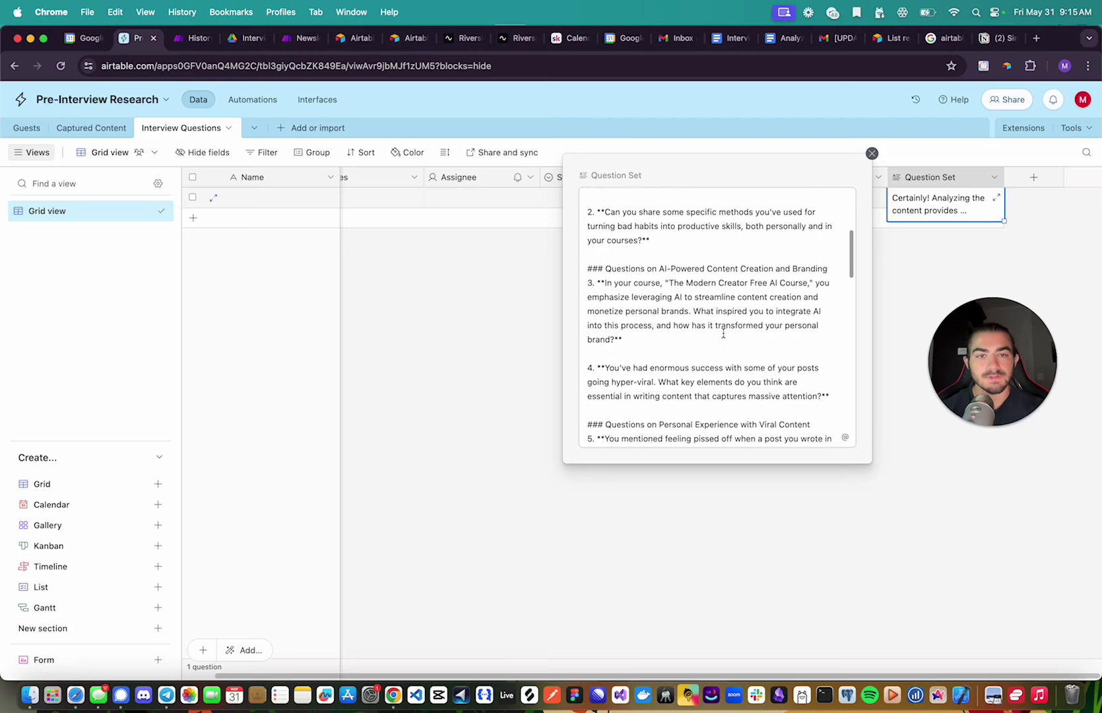
click(456, 339)
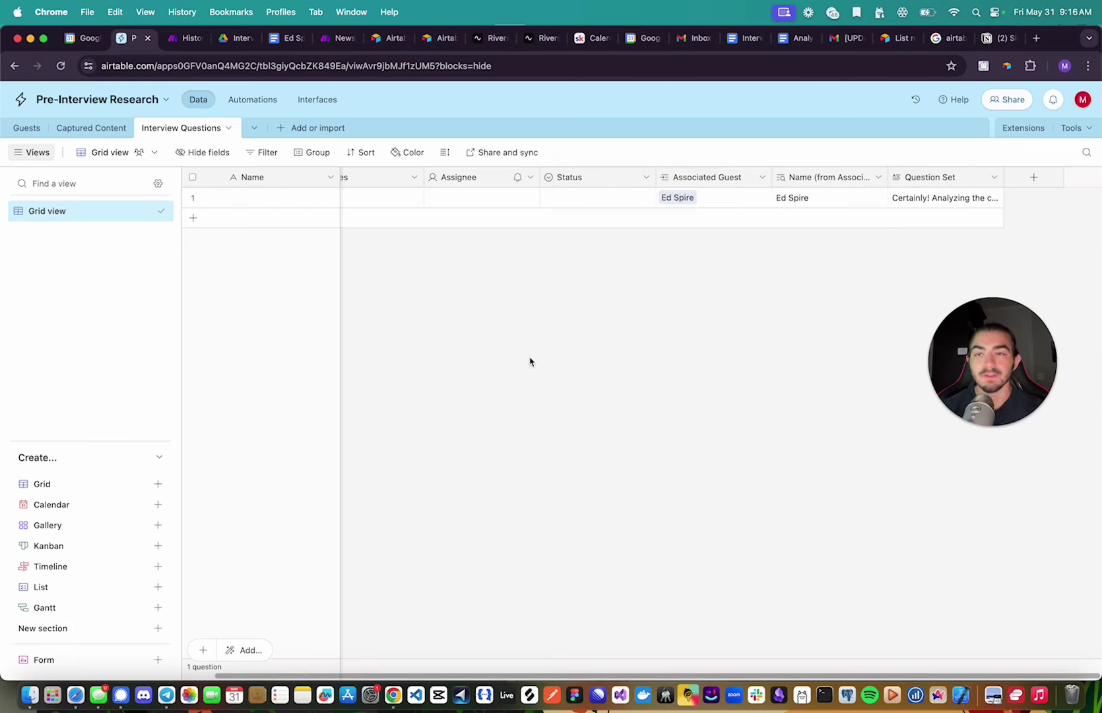
Inspect Automation 2's Google Docs: Create Doc step, then open the newest question-set doc in Drive.
click(243, 99)
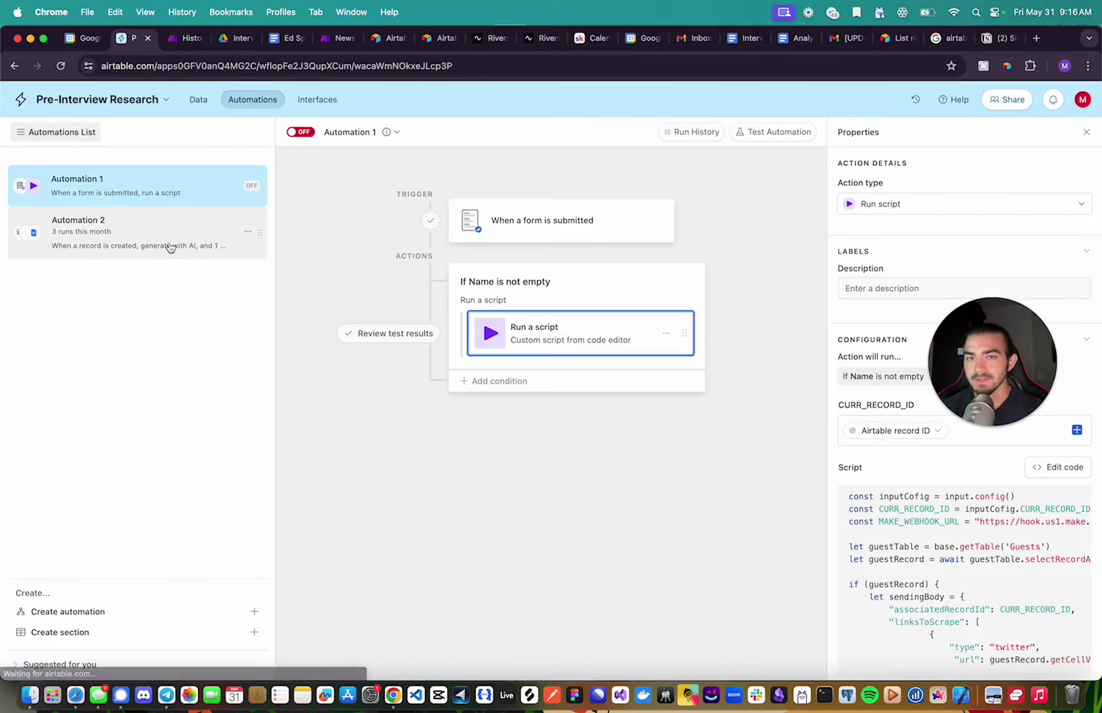
click(169, 247)
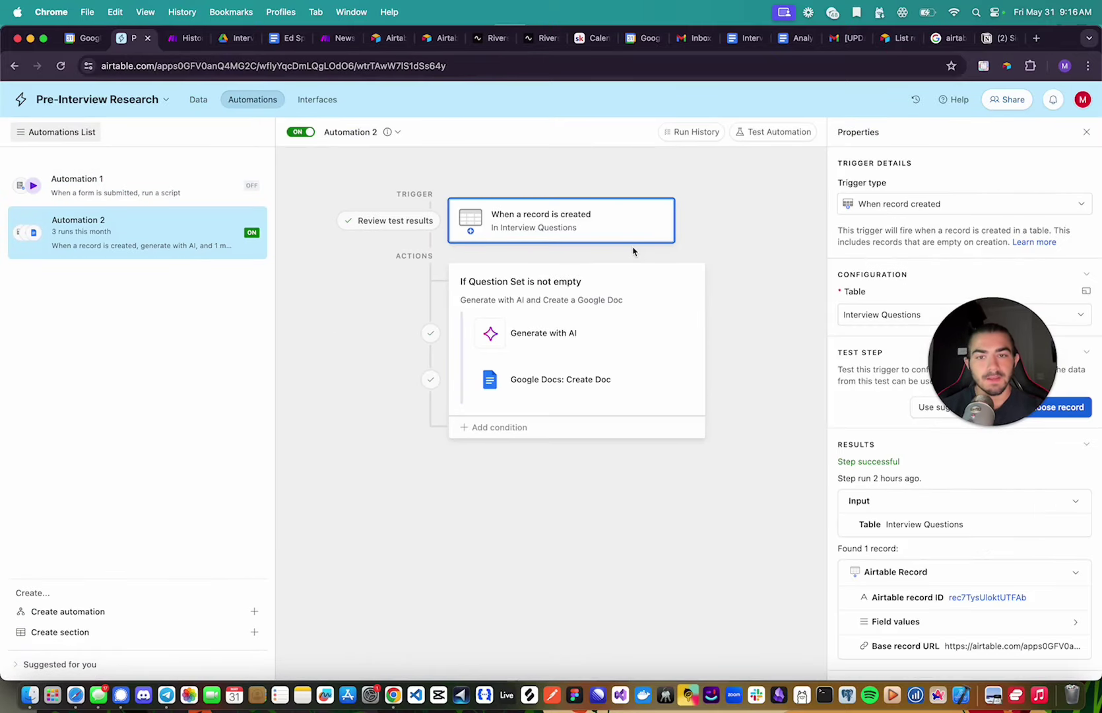
click(644, 388)
scroll(905, 267, down, 2)
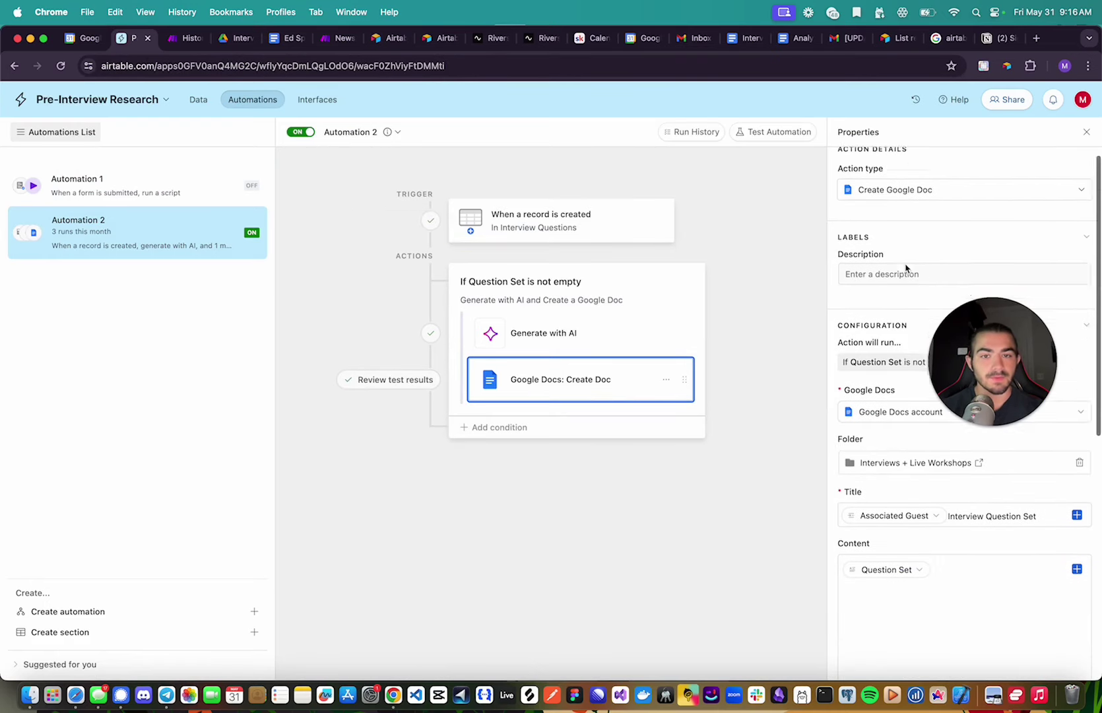
scroll(905, 266, down, 5)
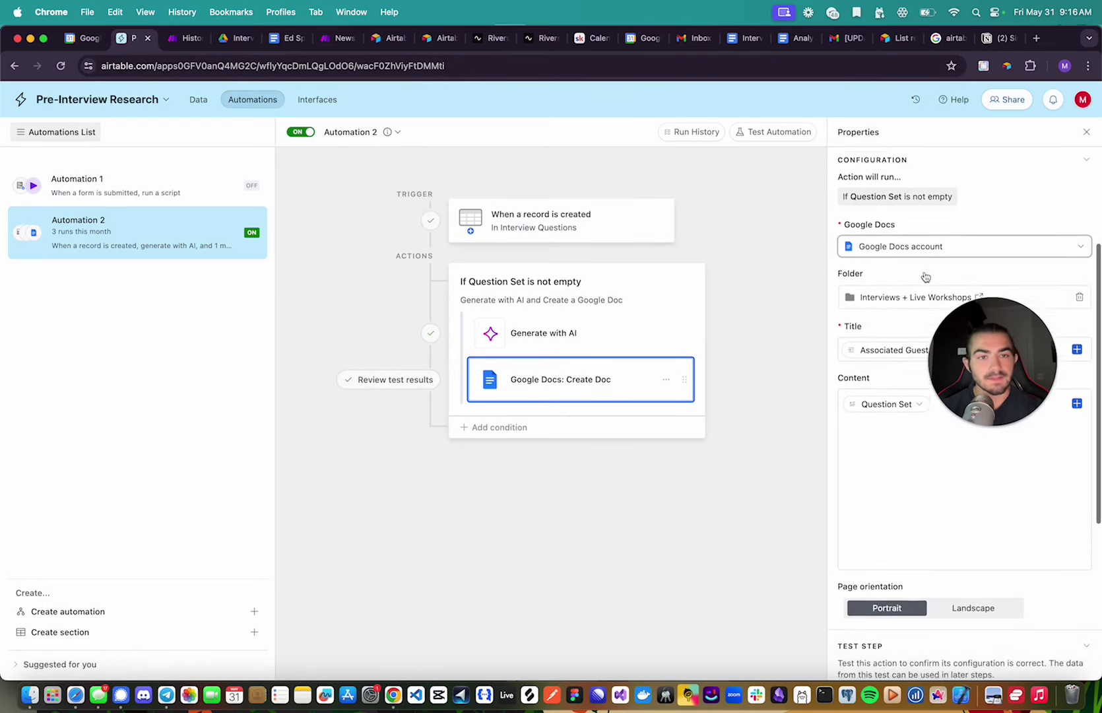
scroll(926, 277, down, 2)
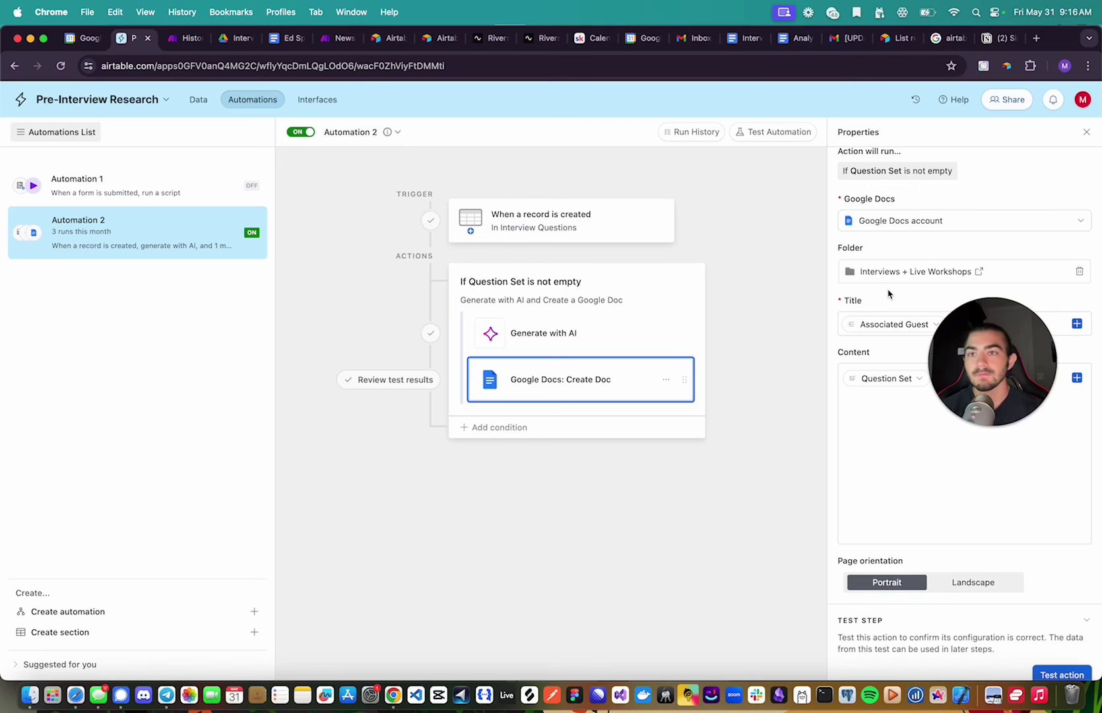
click(238, 39)
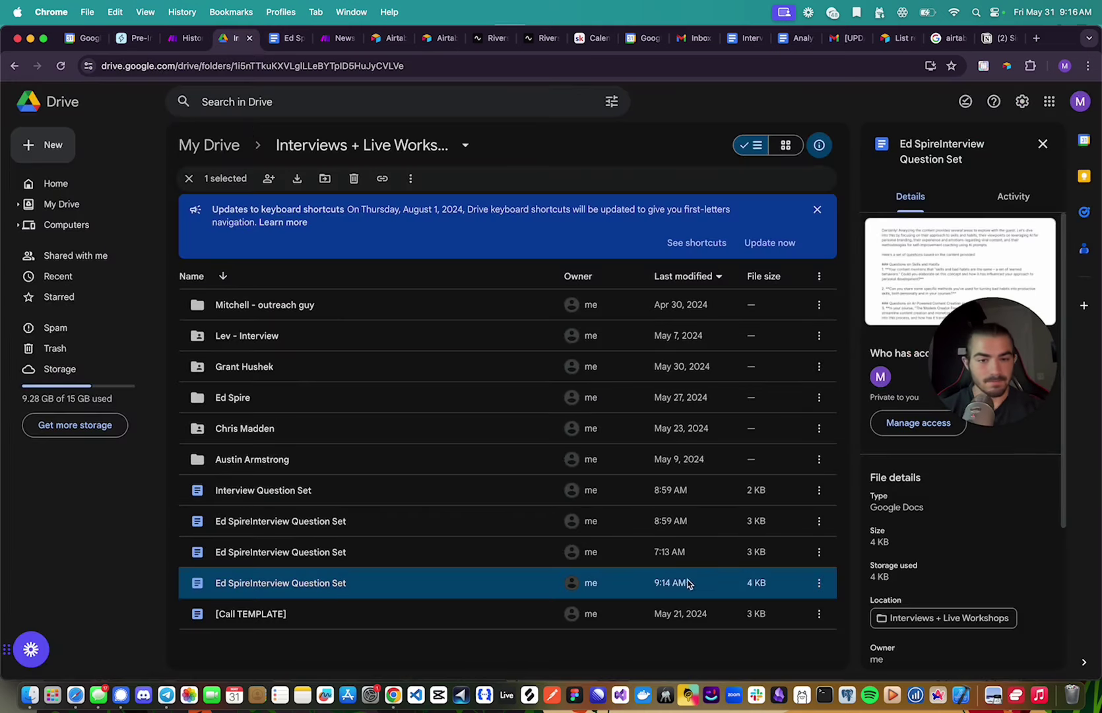
double_click(418, 584)
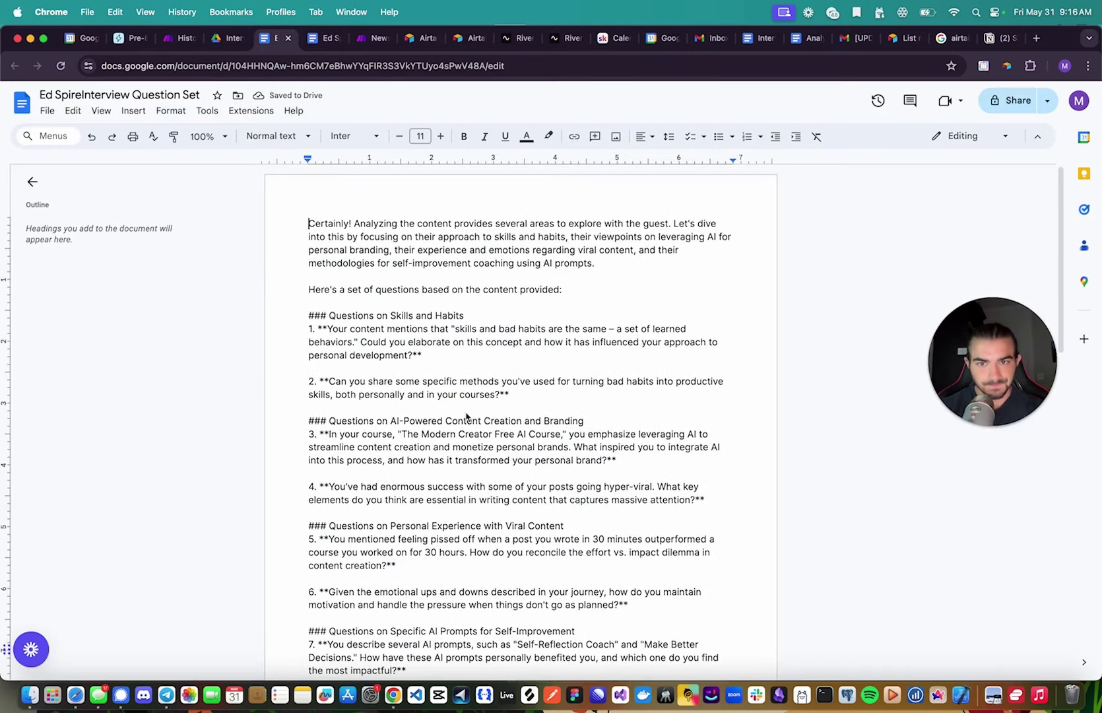
scroll(466, 416, down, 1)
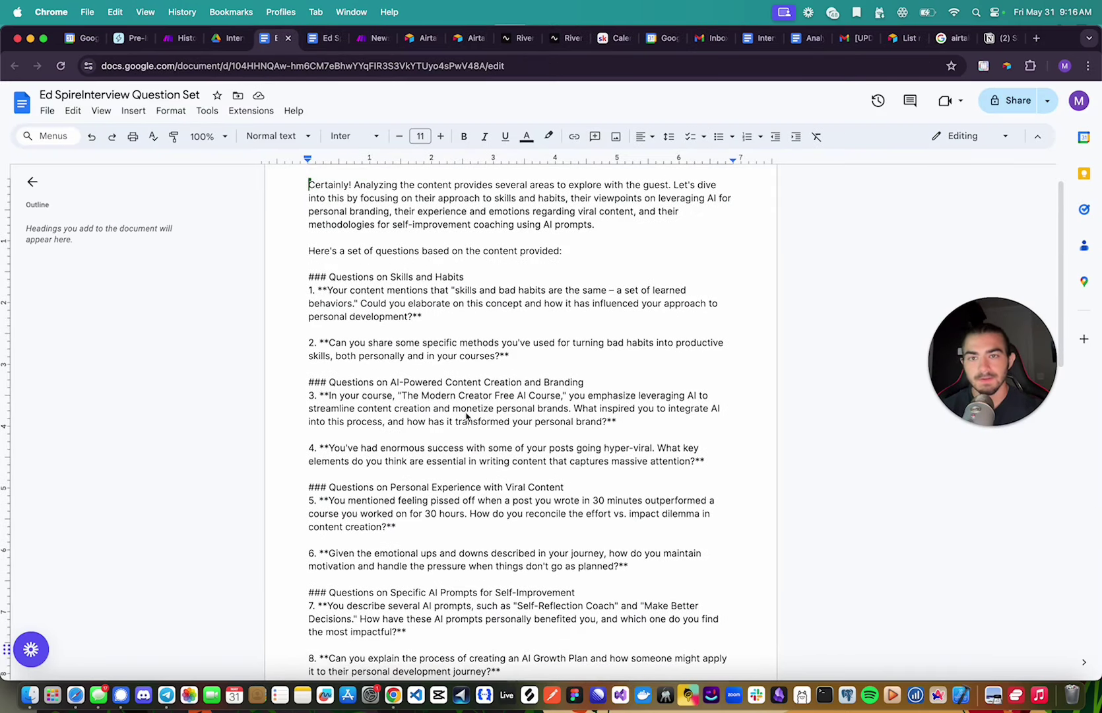
scroll(466, 415, down, 1)
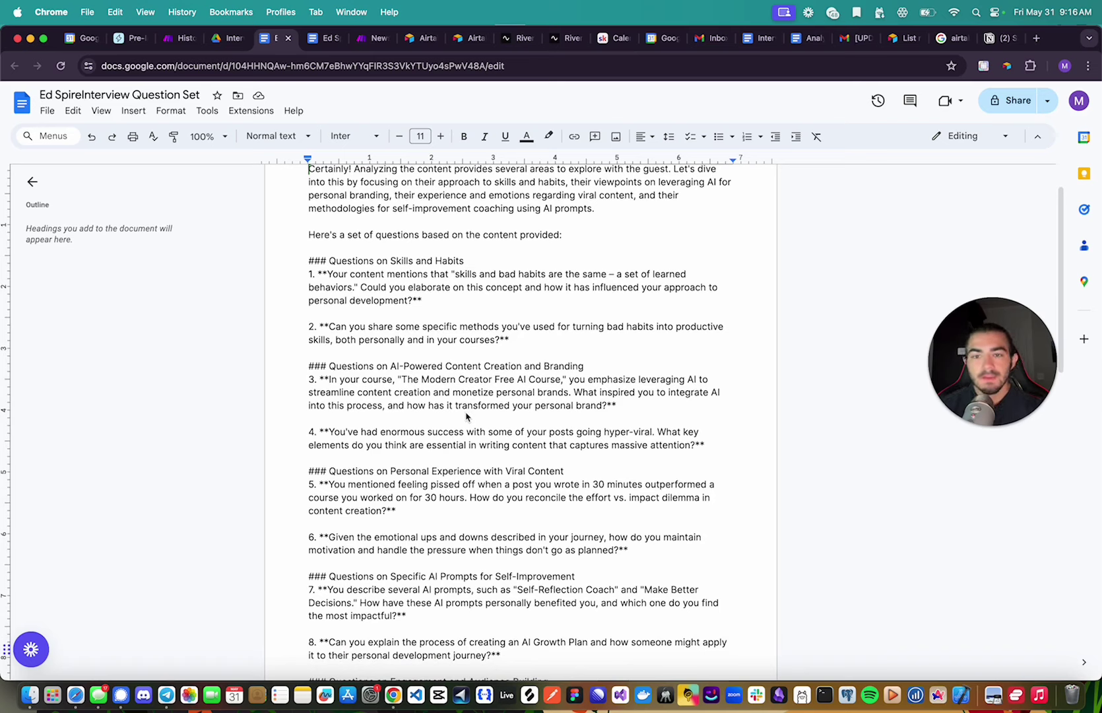